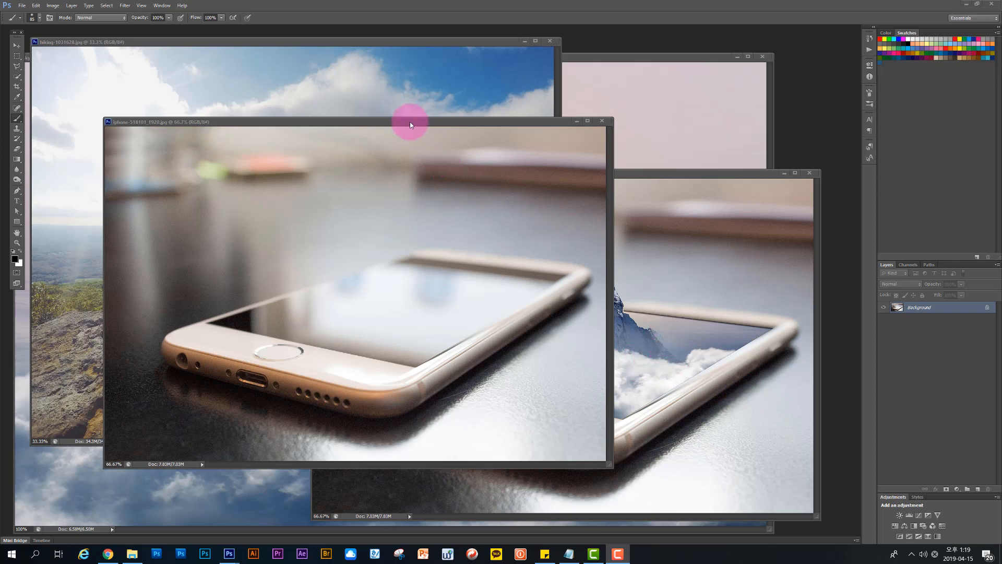
Step: Examine the open phone and hiking photos and the finished phone composite with the mountain and hiker
{"action": "mouse_move", "coordinate": [409, 123]}
{"action": "left_mouse_down"}
{"action": "mouse_move", "coordinate": [432, 145]}
{"action": "mouse_move", "coordinate": [420, 140]}
{"action": "left_mouse_up"}
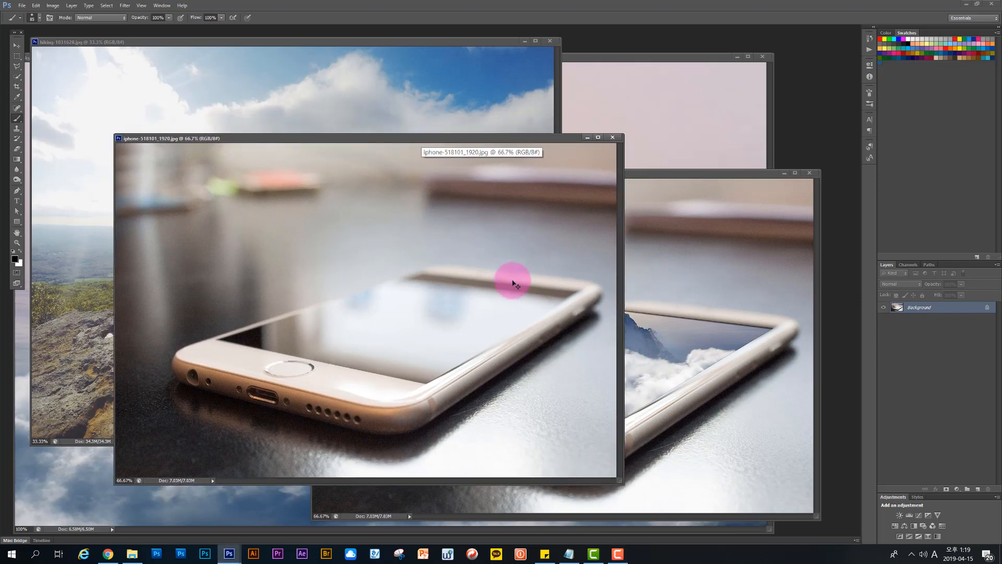
{"action": "key", "text": "ctrl+Tab"}
{"action": "key", "text": "ctrl+Tab"}
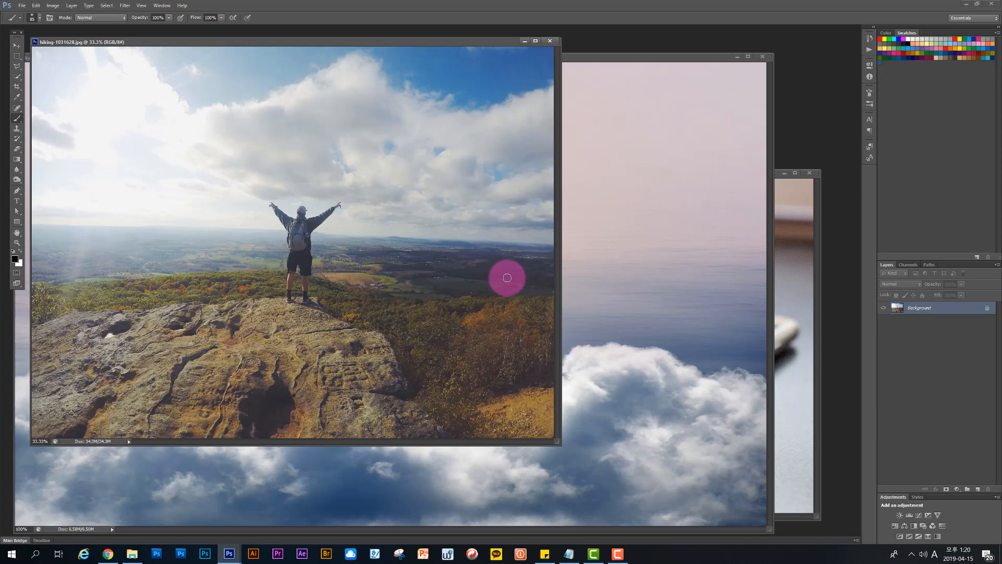
{"action": "key", "text": "ctrl+Tab"}
{"action": "left_click_drag", "start_coordinate": [500, 173], "coordinate": [410, 127]}
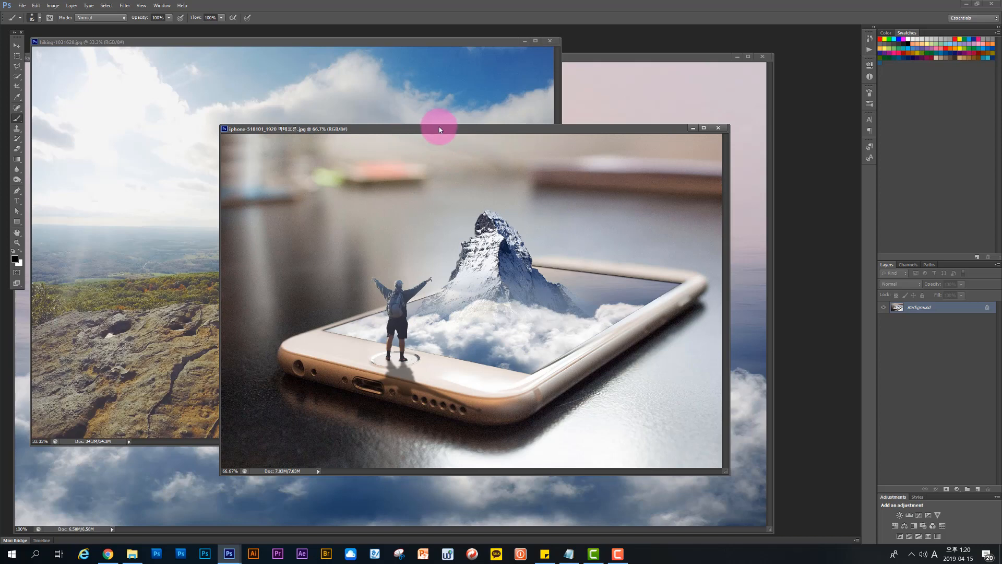
{"action": "mouse_move", "coordinate": [441, 130]}
{"action": "left_mouse_down"}
{"action": "mouse_move", "coordinate": [458, 157]}
{"action": "mouse_move", "coordinate": [411, 141]}
{"action": "left_mouse_up"}
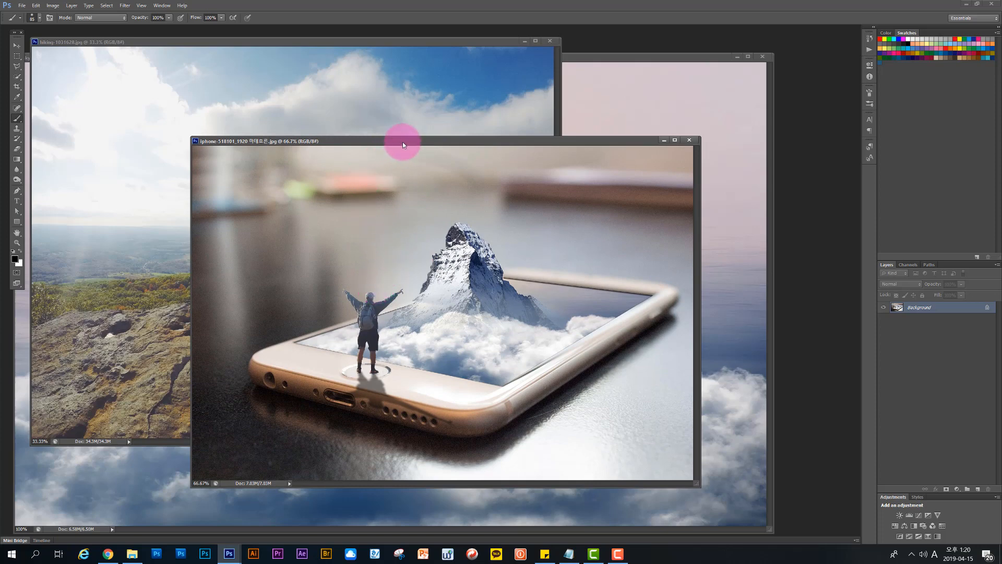
{"action": "left_click_drag", "start_coordinate": [411, 142], "coordinate": [419, 161]}
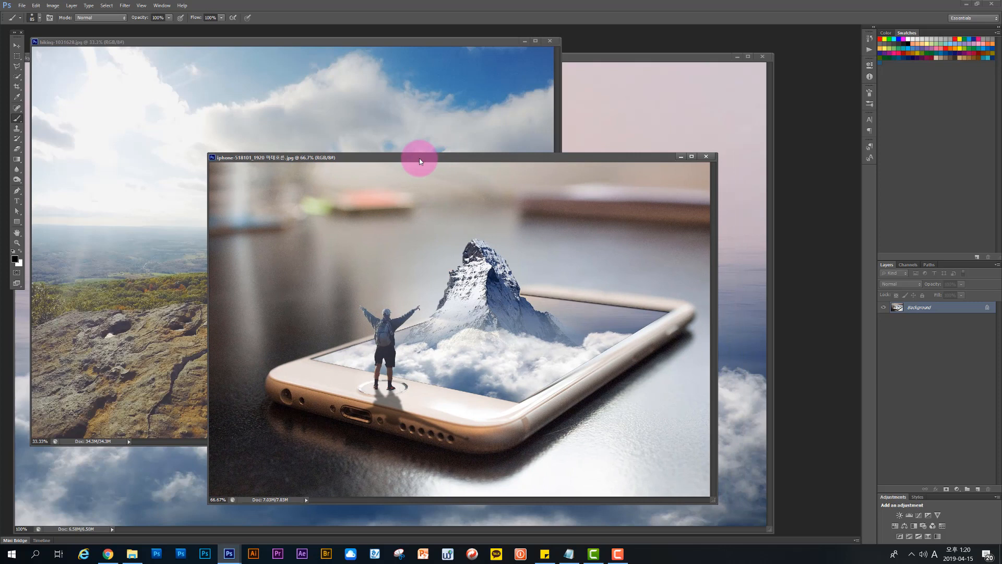
{"action": "left_click_drag", "start_coordinate": [421, 161], "coordinate": [416, 162]}
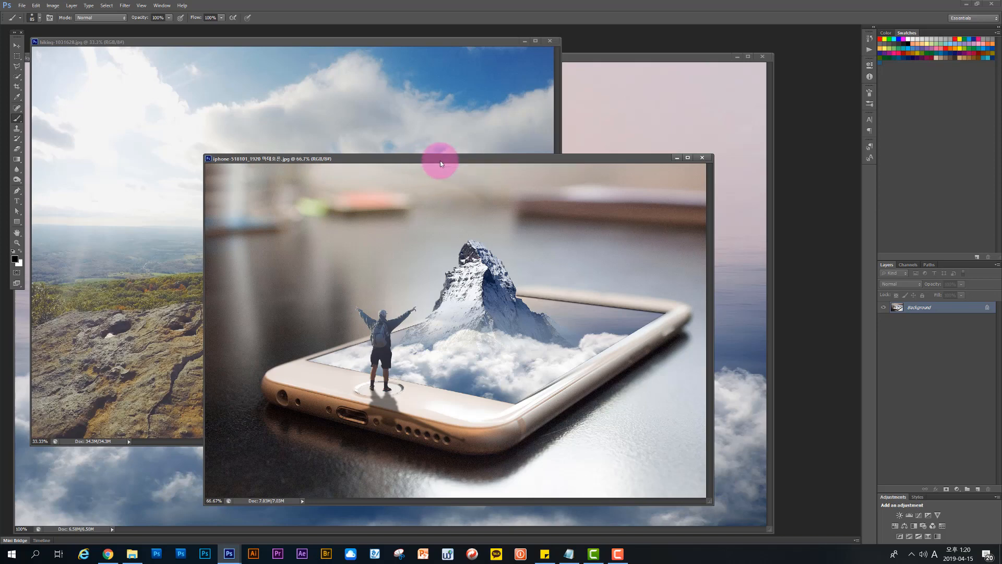
{"action": "left_click_drag", "start_coordinate": [440, 161], "coordinate": [473, 185]}
{"action": "left_click", "coordinate": [350, 44]}
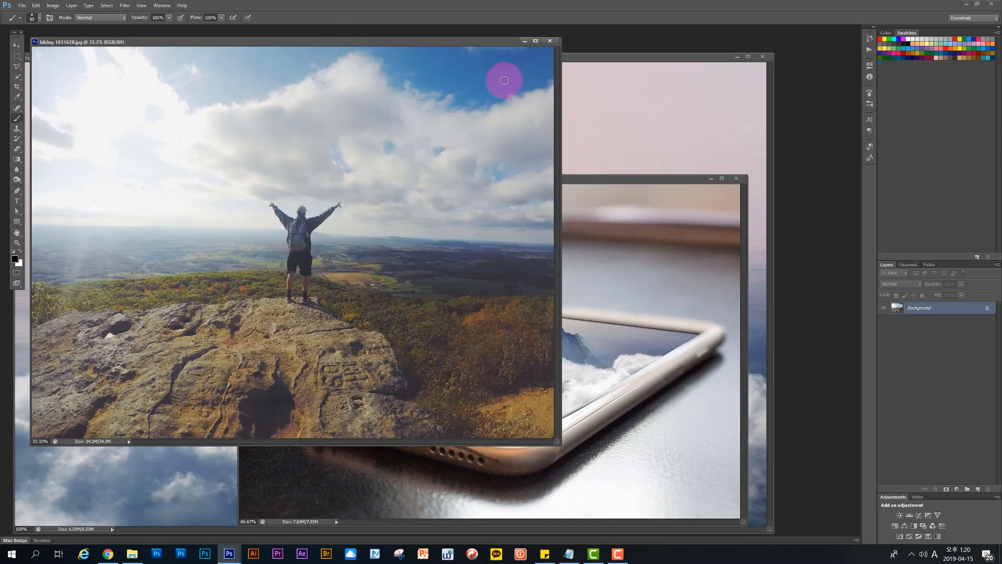
Step: Bring the iphone-518101_1920.jpg document to the front and enlarge its window beyond the image edges
{"action": "key", "text": "ctrl+Tab"}
{"action": "key", "text": "ctrl+Tab"}
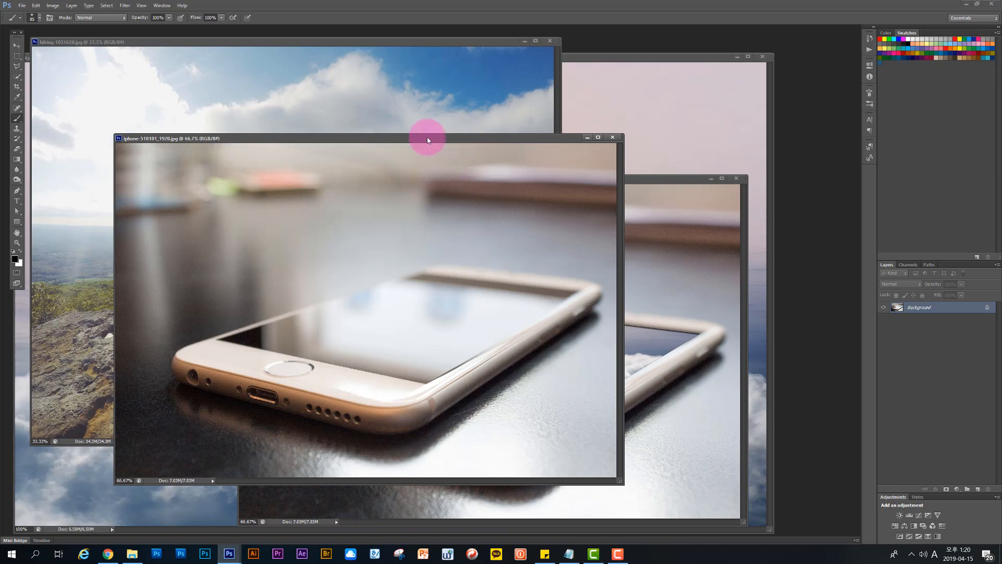
{"action": "left_click_drag", "start_coordinate": [427, 137], "coordinate": [405, 88]}
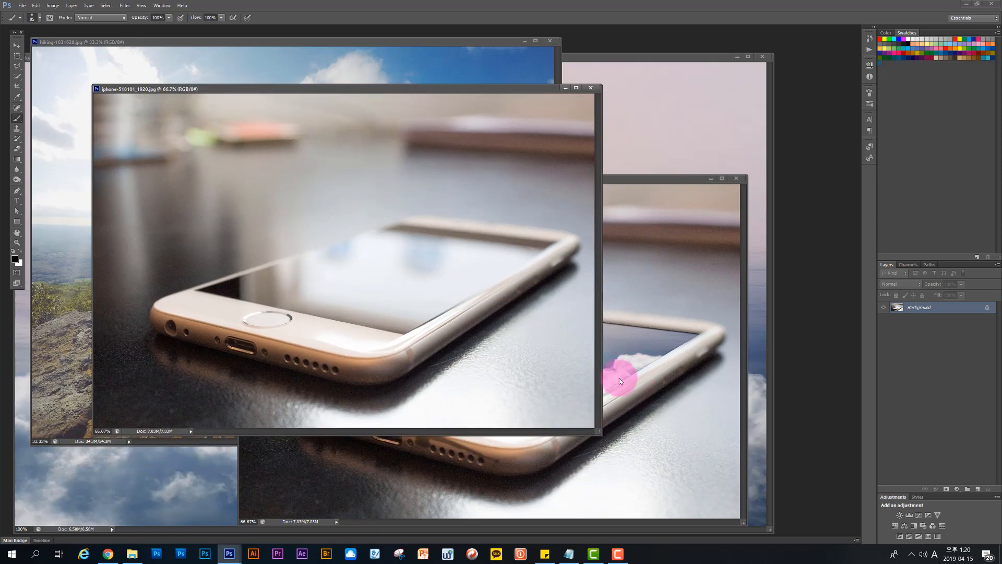
{"action": "left_click_drag", "start_coordinate": [601, 434], "coordinate": [668, 489]}
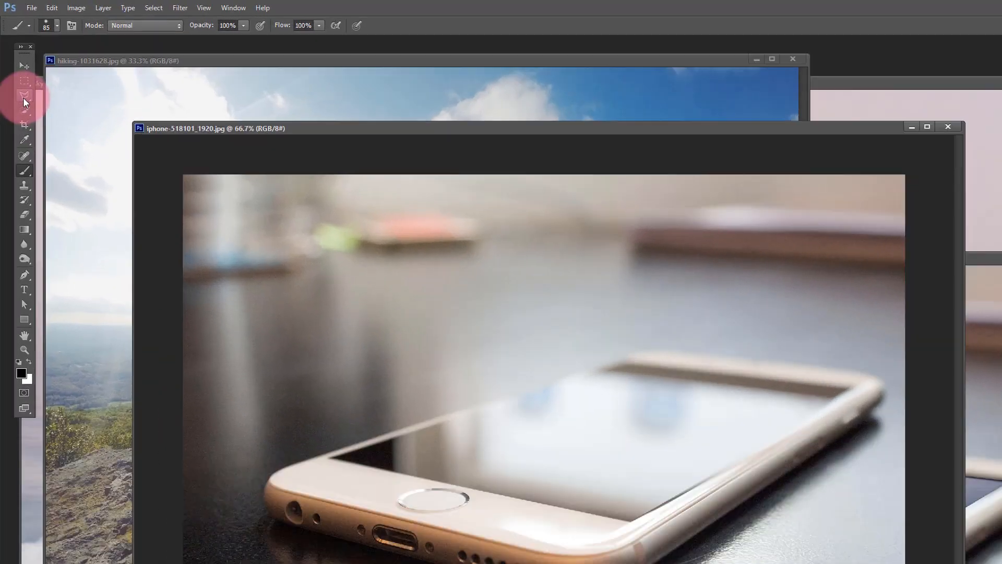
Step: Activate the Pen tool with its drawing mode set to Path
{"action": "left_click_drag", "start_coordinate": [16, 66], "coordinate": [37, 76]}
{"action": "left_click_drag", "start_coordinate": [149, 302], "coordinate": [152, 300]}
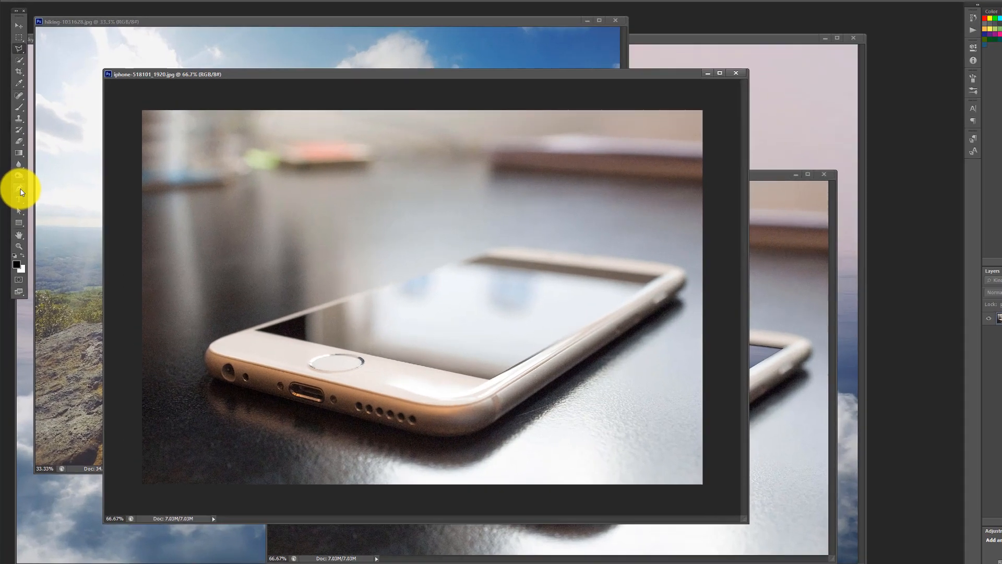
{"action": "left_click_drag", "start_coordinate": [18, 191], "coordinate": [37, 191]}
{"action": "left_click", "coordinate": [39, 161]}
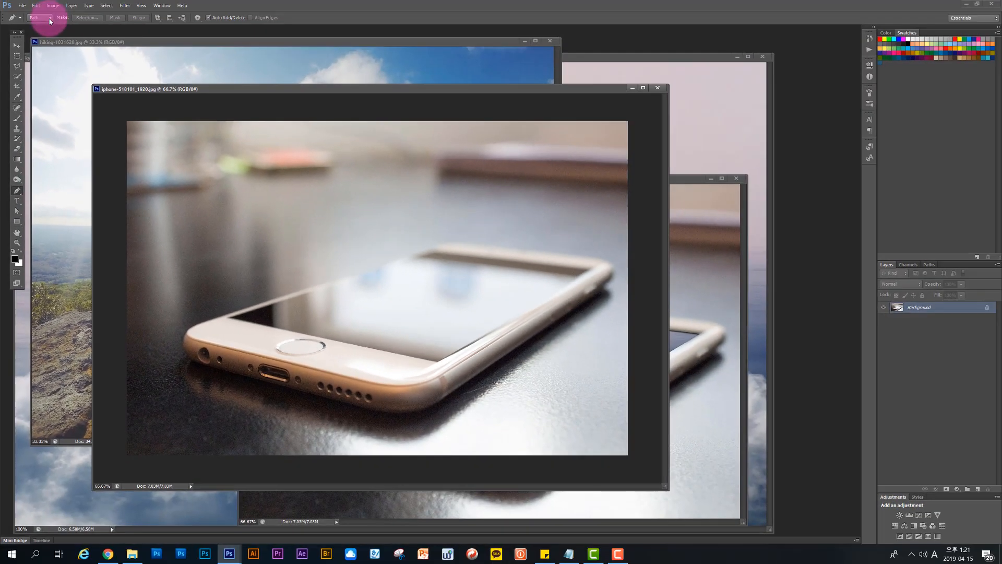
{"action": "left_click", "coordinate": [50, 21]}
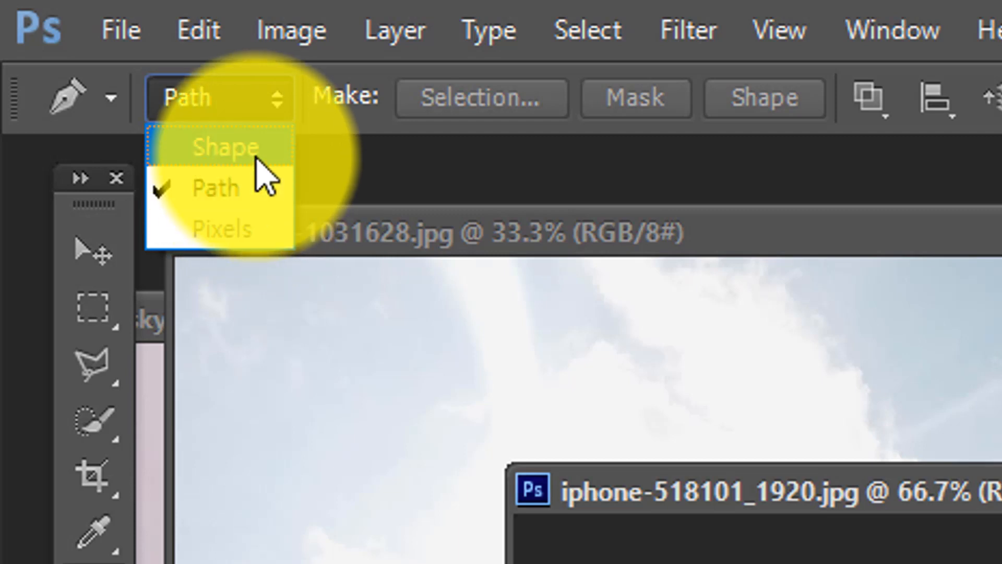
{"action": "left_click", "coordinate": [257, 157]}
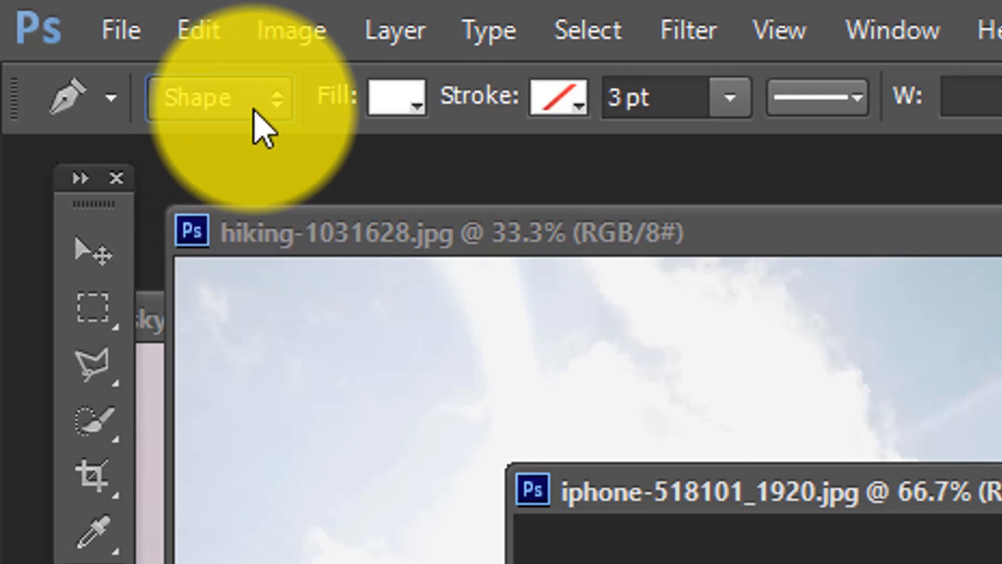
{"action": "left_click", "coordinate": [254, 107]}
{"action": "left_click", "coordinate": [258, 188]}
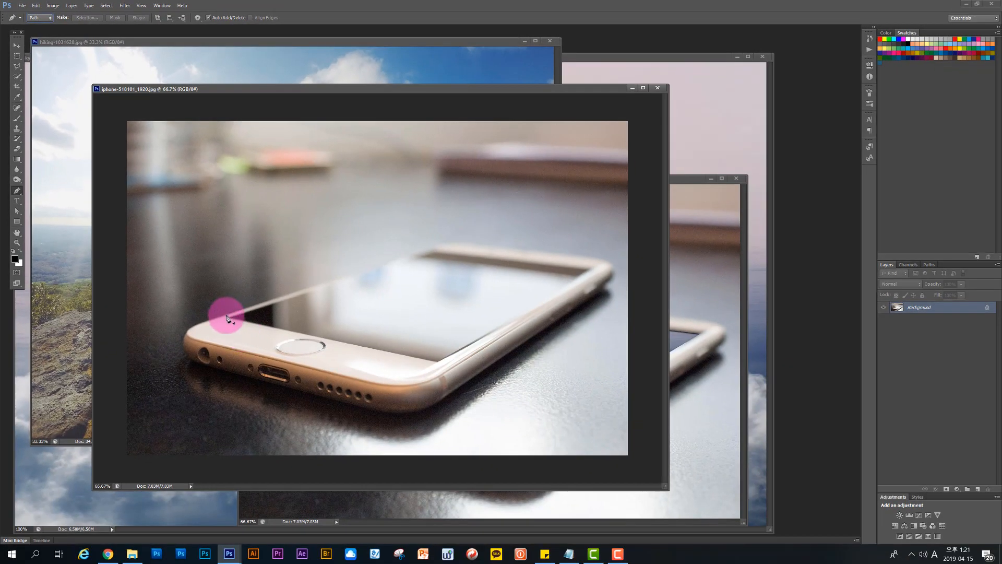
Step: Trace a closed four-point path along the corners of the phone's screen
{"action": "left_click", "coordinate": [230, 320]}
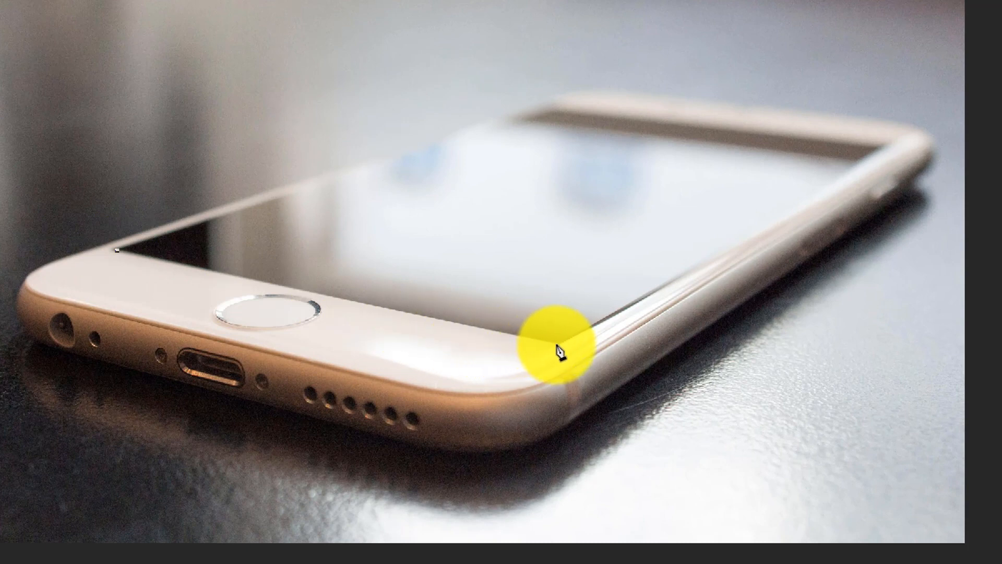
{"action": "left_click", "coordinate": [559, 343]}
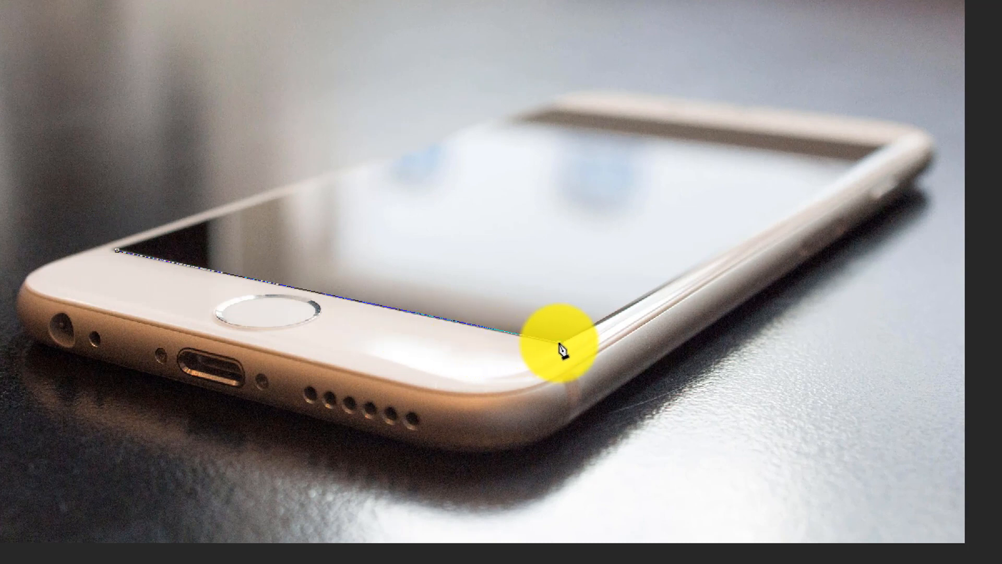
{"action": "left_click", "coordinate": [881, 147]}
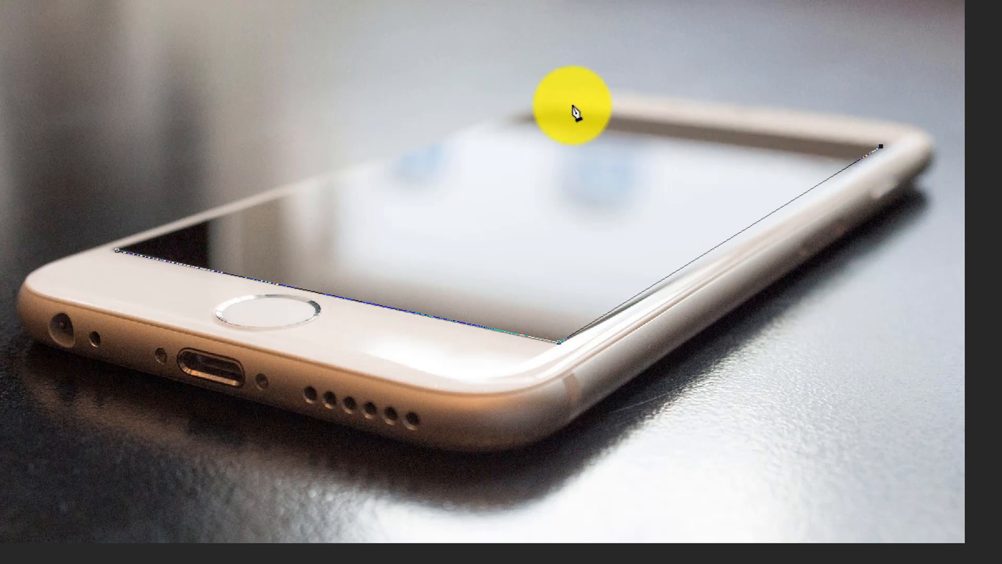
{"action": "left_click", "coordinate": [546, 108]}
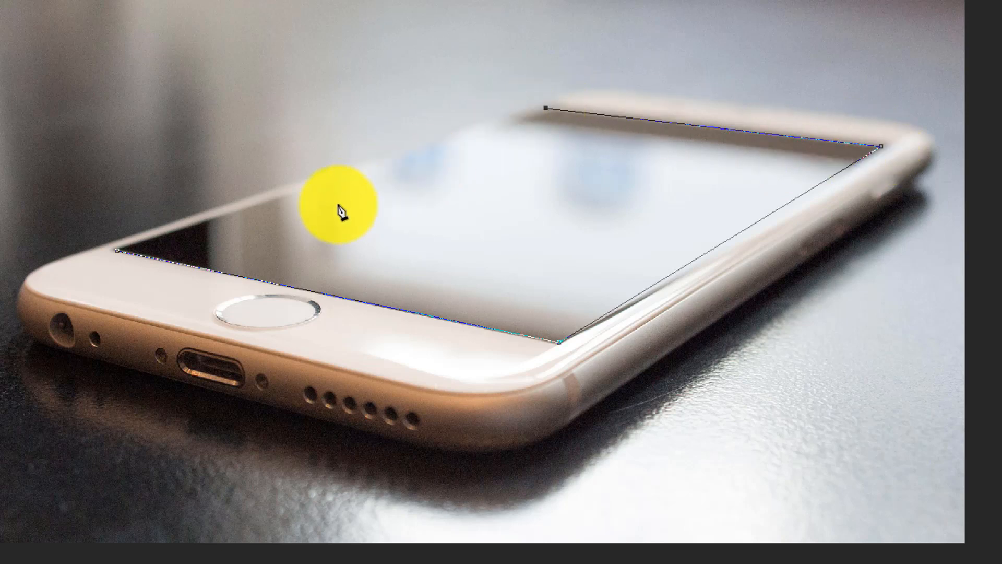
{"action": "left_click", "coordinate": [118, 256]}
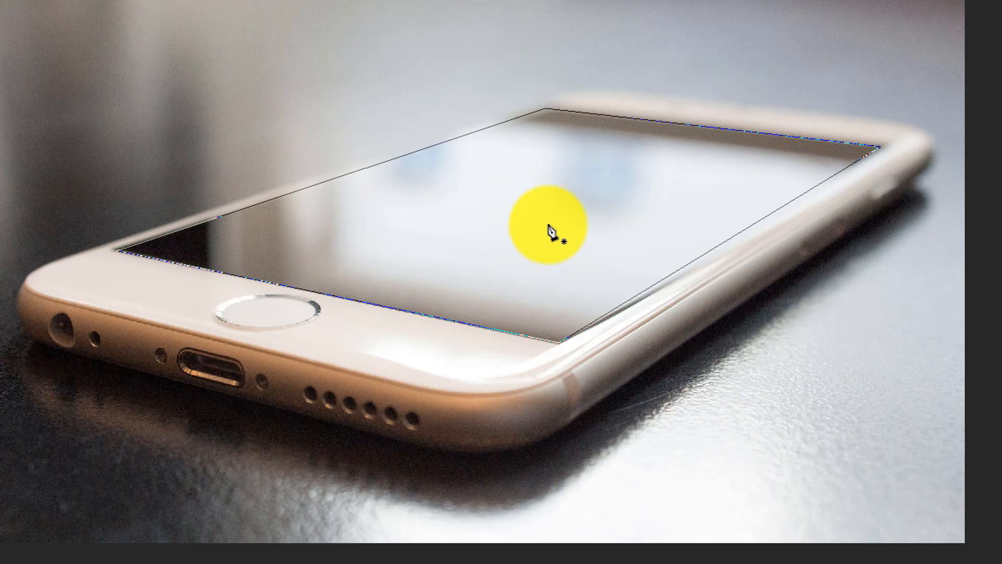
Step: Convert the phone-screen path into a new anti-aliased selection
{"action": "right_click", "coordinate": [536, 208]}
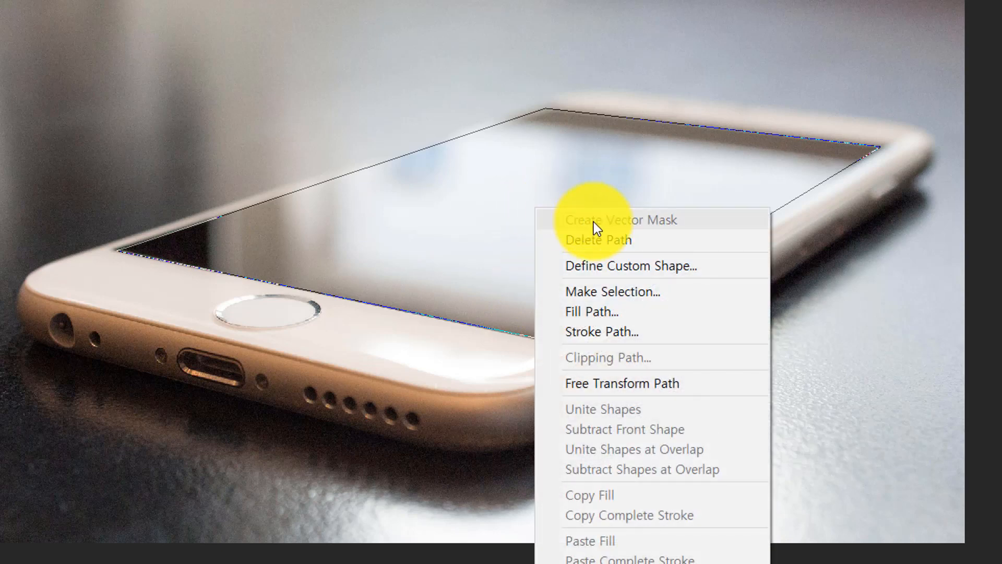
{"action": "left_click", "coordinate": [644, 287]}
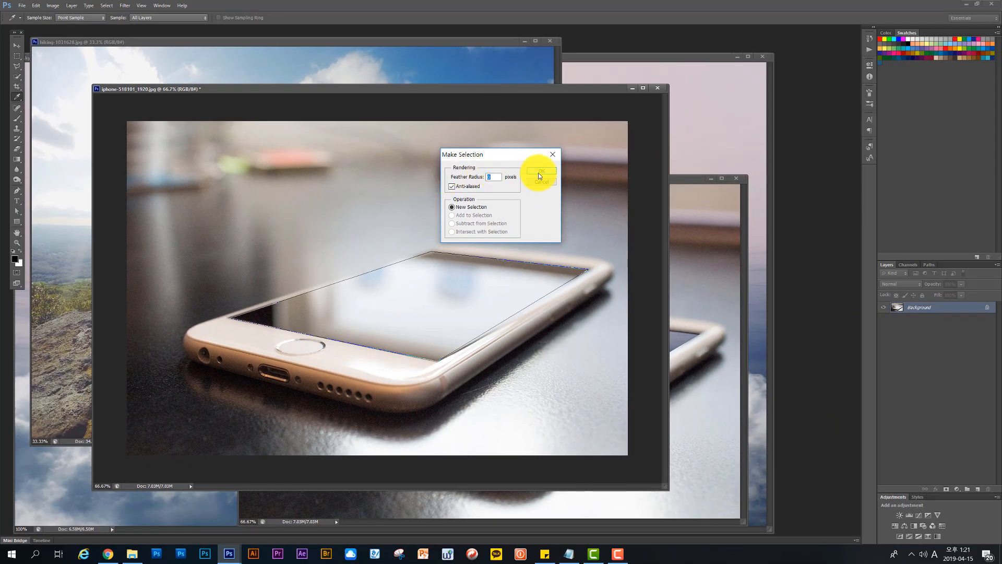
{"action": "left_click", "coordinate": [541, 174]}
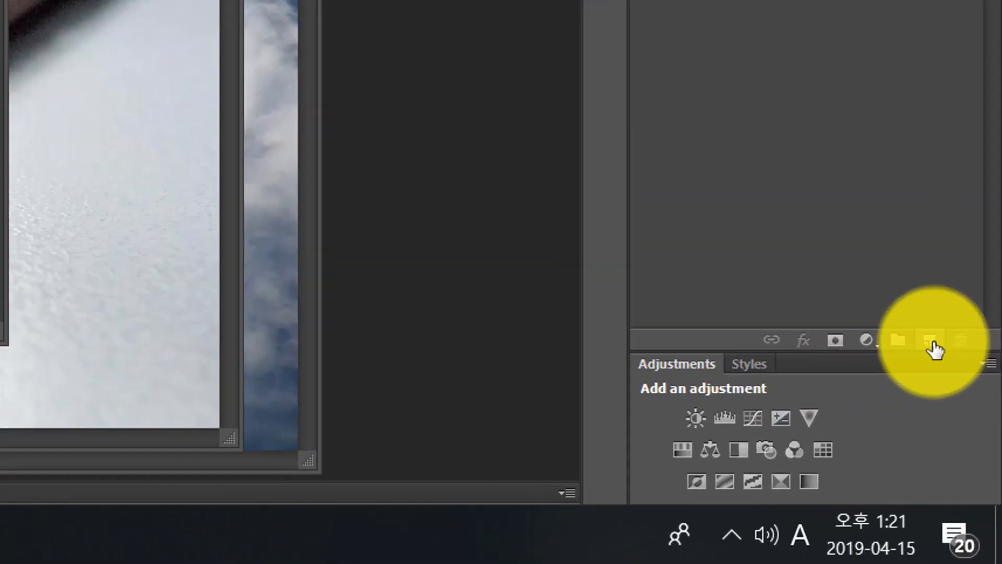
Step: On a new layer, fill the phone-screen selection with the black foreground color at 100% opacity, and deselect it
{"action": "left_click", "coordinate": [934, 343]}
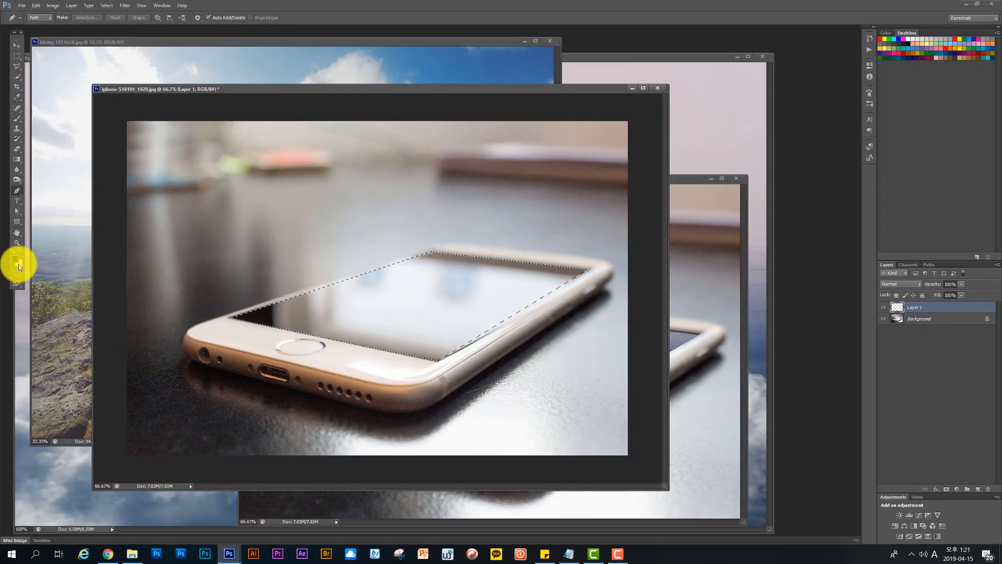
{"action": "left_click", "coordinate": [13, 255]}
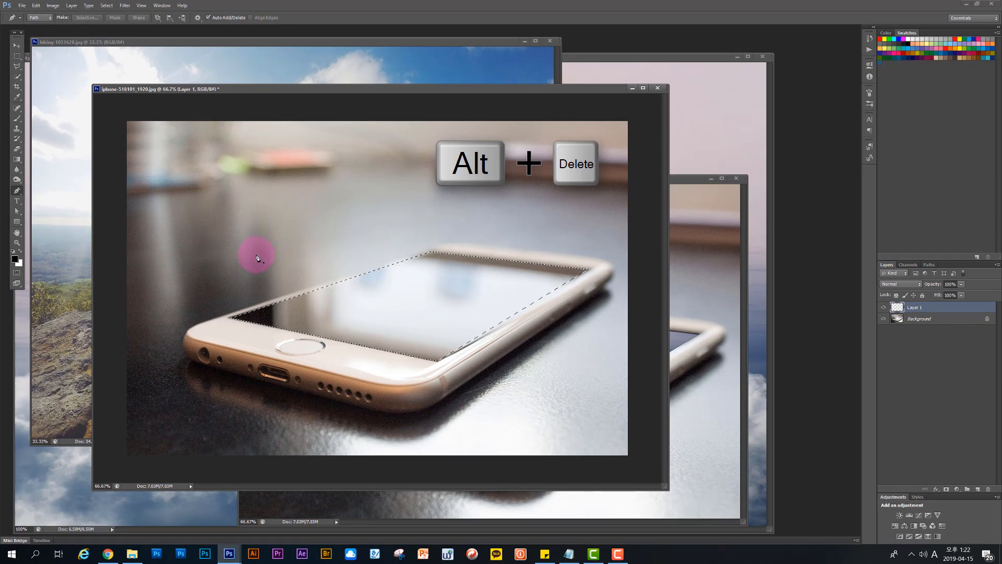
{"action": "left_click", "coordinate": [42, 8]}
{"action": "left_click", "coordinate": [157, 144]}
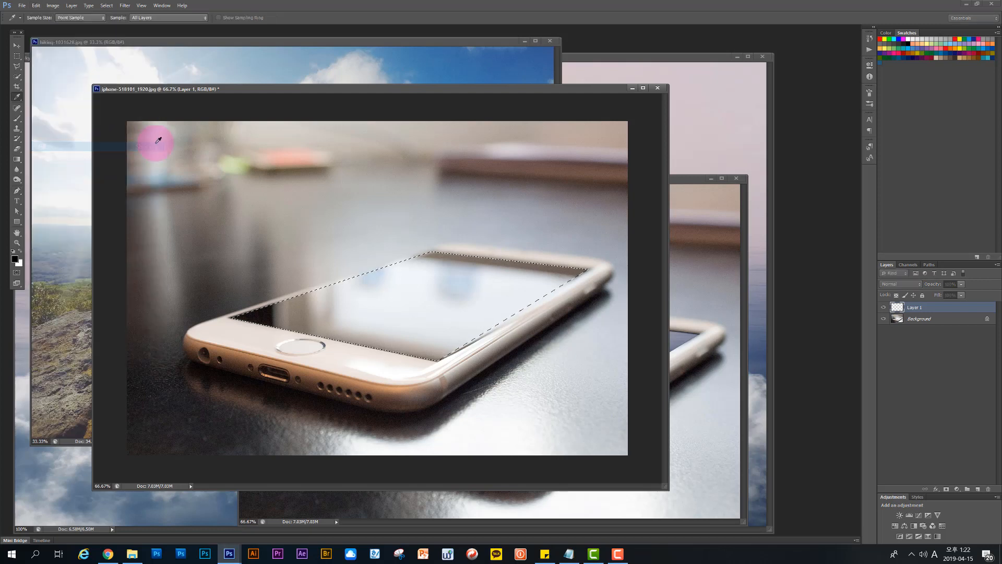
{"action": "left_click", "coordinate": [511, 175]}
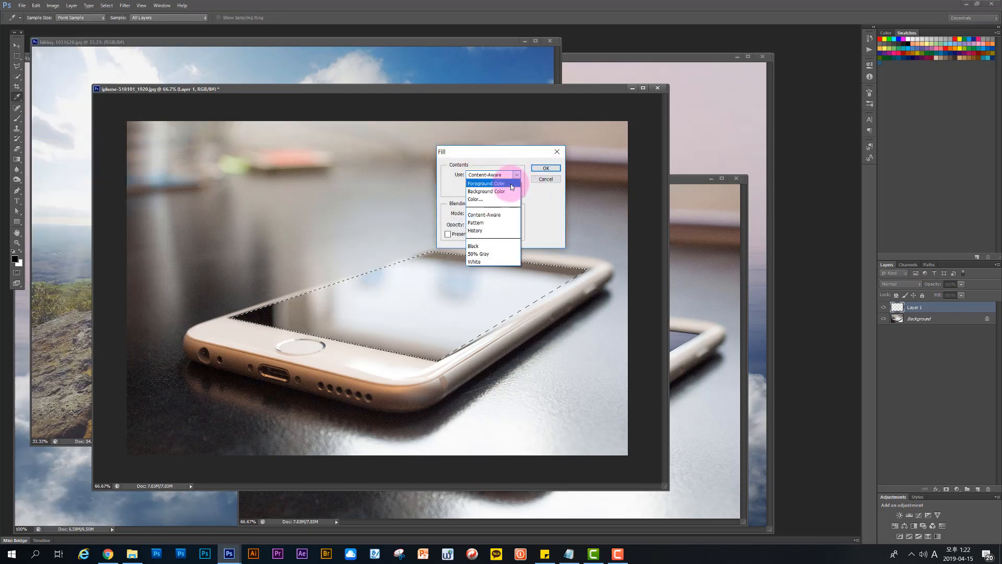
{"action": "left_click", "coordinate": [511, 183]}
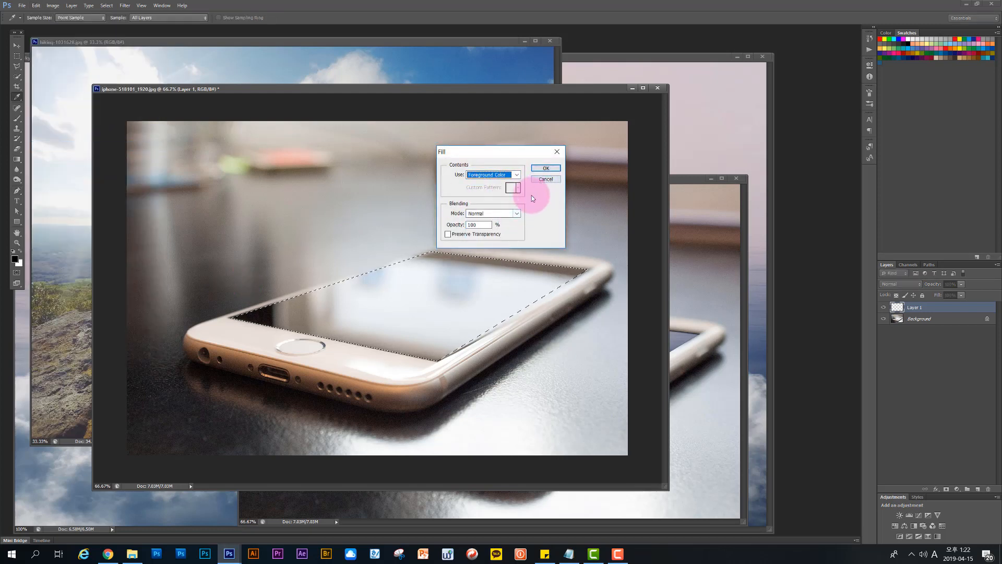
{"action": "left_click", "coordinate": [545, 168]}
{"action": "key", "text": "p"}
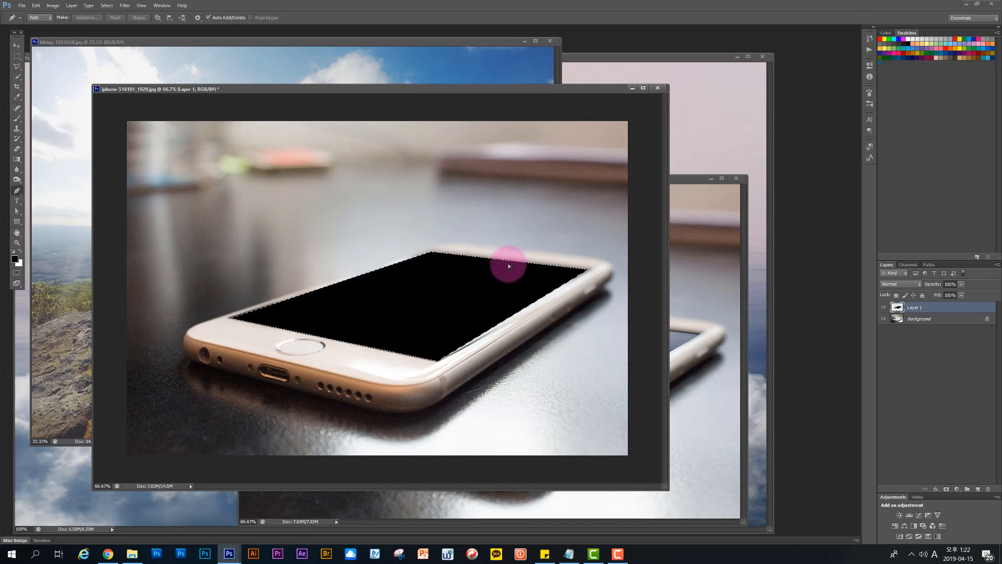
{"action": "key", "text": "ctrl+d"}
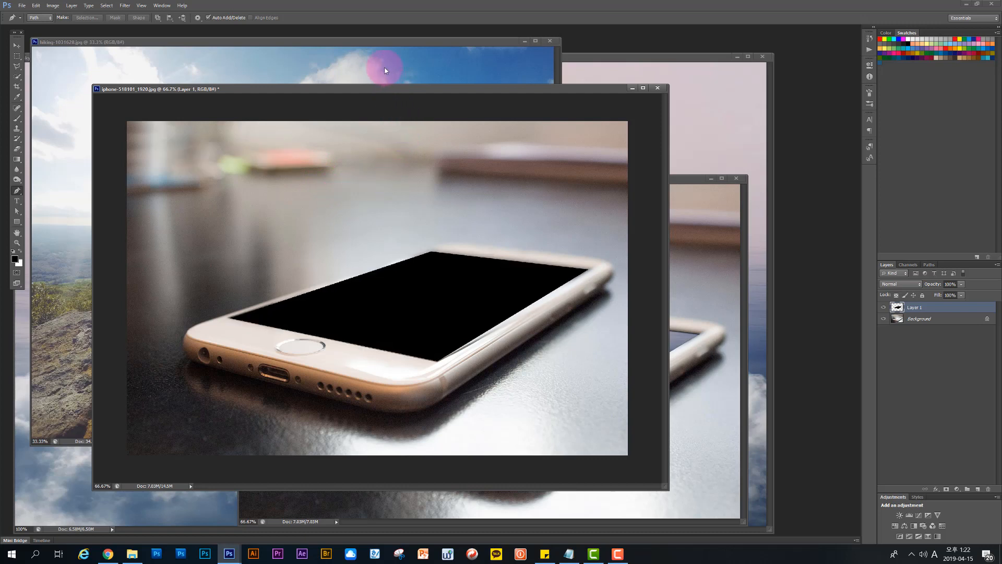
Step: Copy the snowy mountain image into the phone document with the Move tool, placing it over the upper part of the canvas
{"action": "left_click_drag", "start_coordinate": [377, 87], "coordinate": [407, 104]}
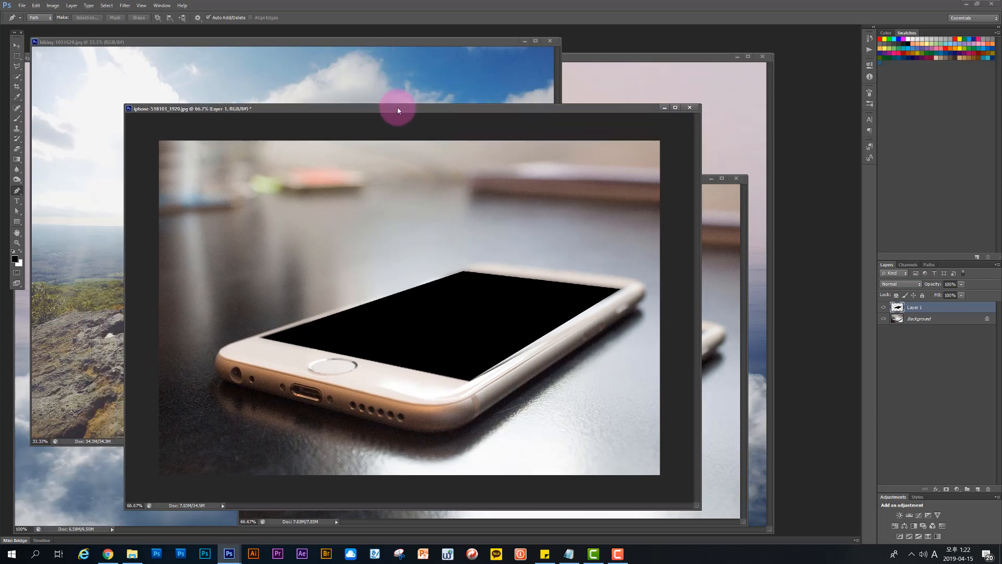
{"action": "left_click", "coordinate": [587, 58]}
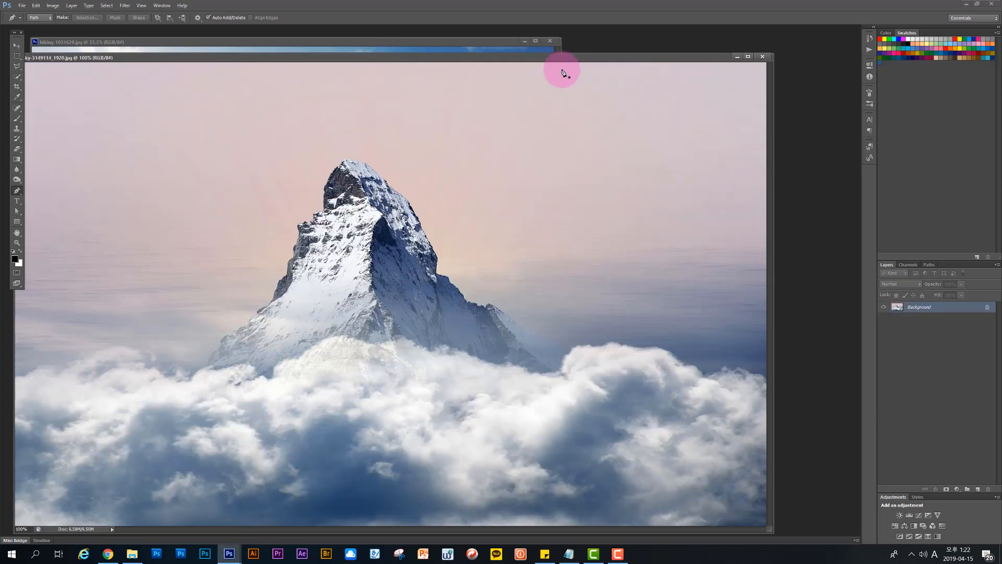
{"action": "left_click_drag", "start_coordinate": [264, 58], "coordinate": [447, 150]}
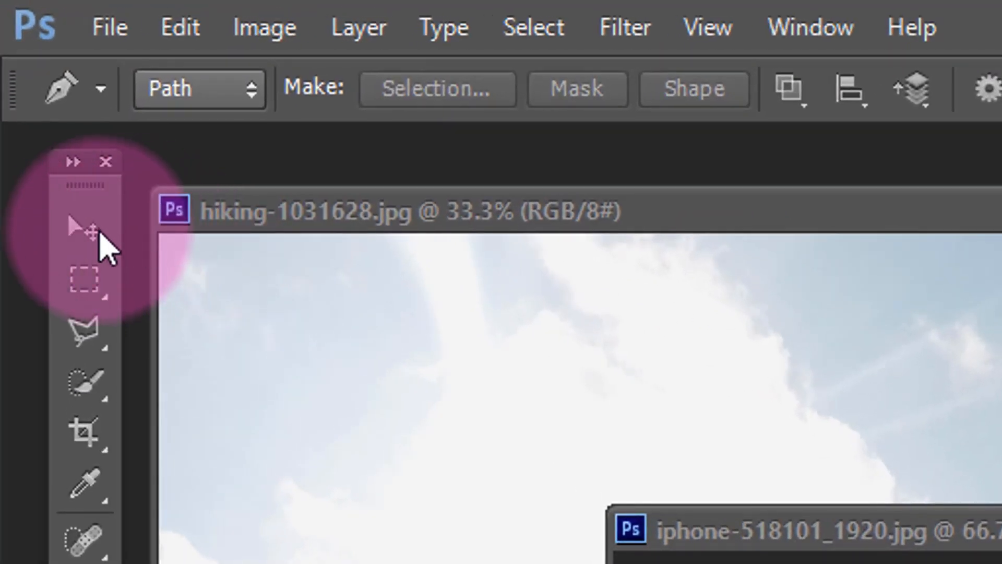
{"action": "left_click", "coordinate": [70, 193]}
{"action": "left_click_drag", "start_coordinate": [1001, 563], "coordinate": [809, 563]}
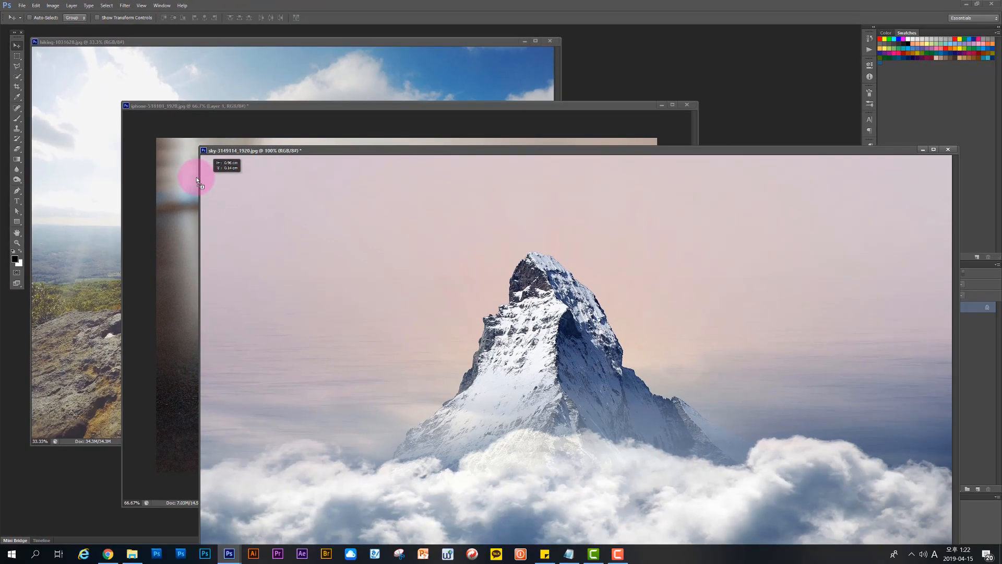
{"action": "left_click_drag", "start_coordinate": [197, 180], "coordinate": [280, 189]}
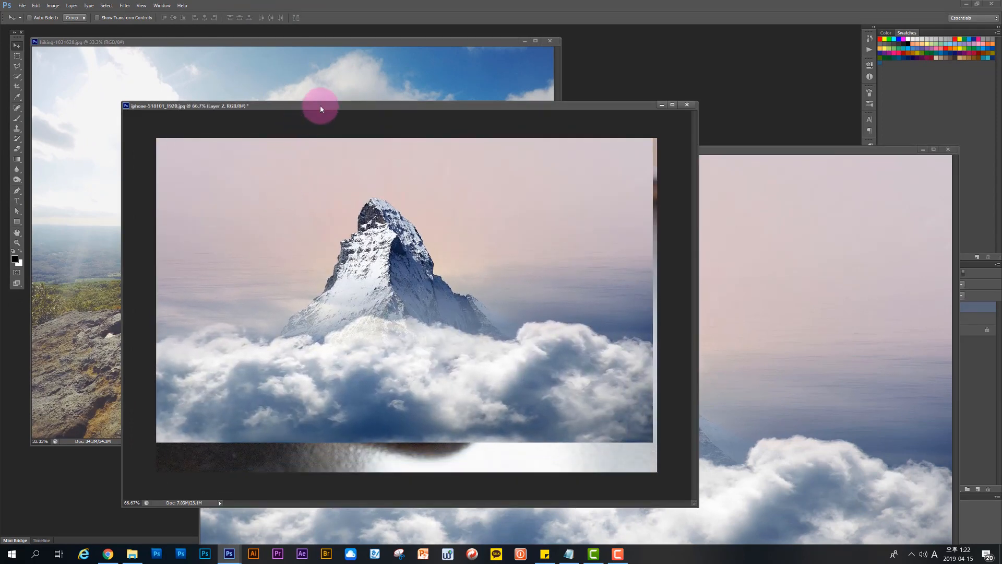
{"action": "left_click_drag", "start_coordinate": [320, 103], "coordinate": [302, 94]}
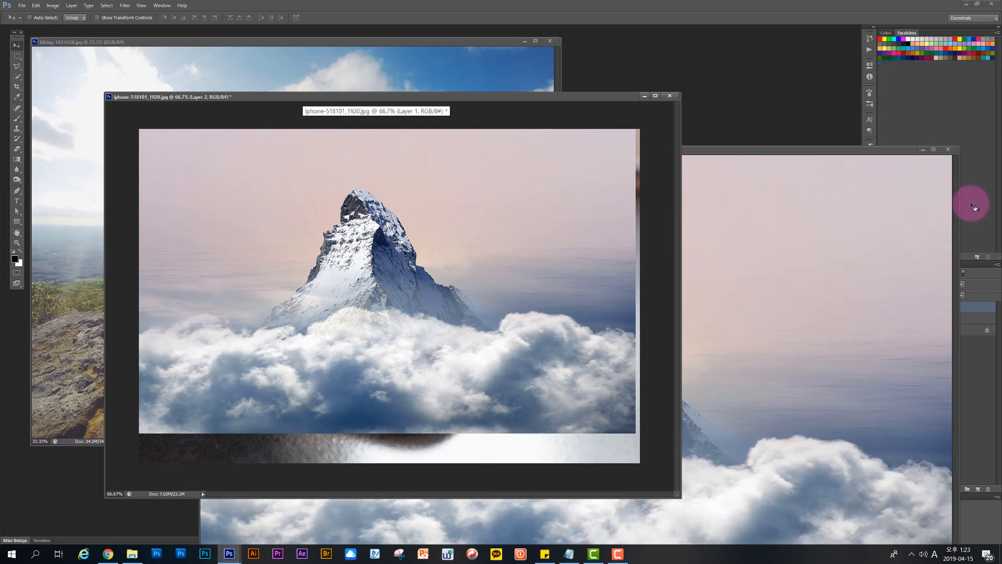
Step: Minimize the source mountain image and lower the opacity of the mountain layer in the phone document to 46%
{"action": "left_click", "coordinate": [922, 151]}
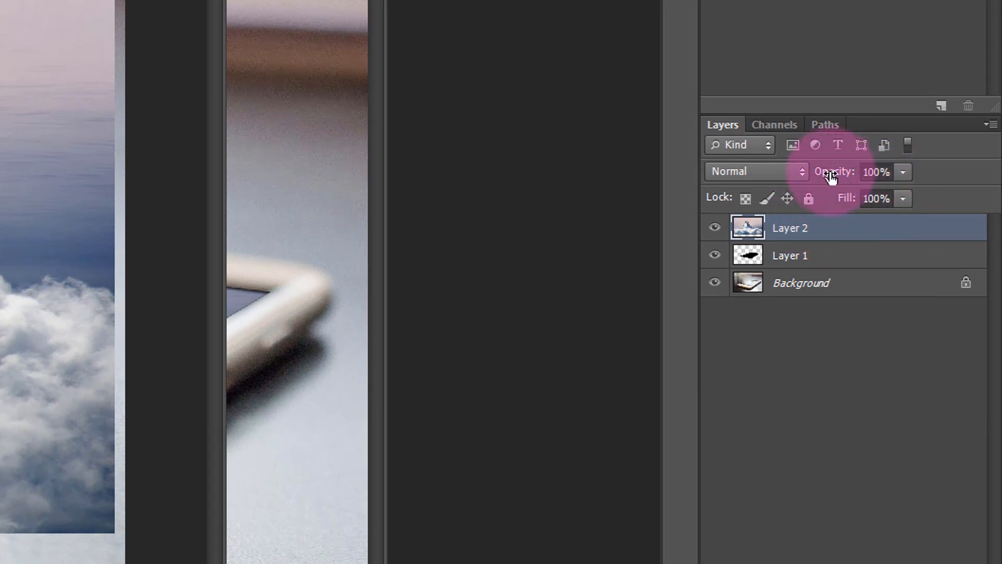
{"action": "left_click", "coordinate": [902, 173]}
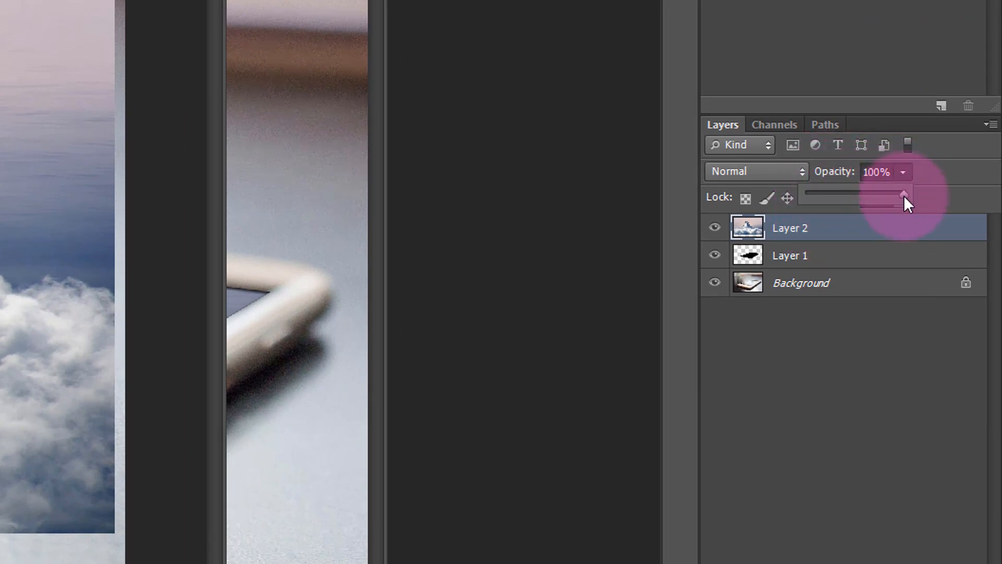
{"action": "left_click_drag", "start_coordinate": [904, 195], "coordinate": [851, 195]}
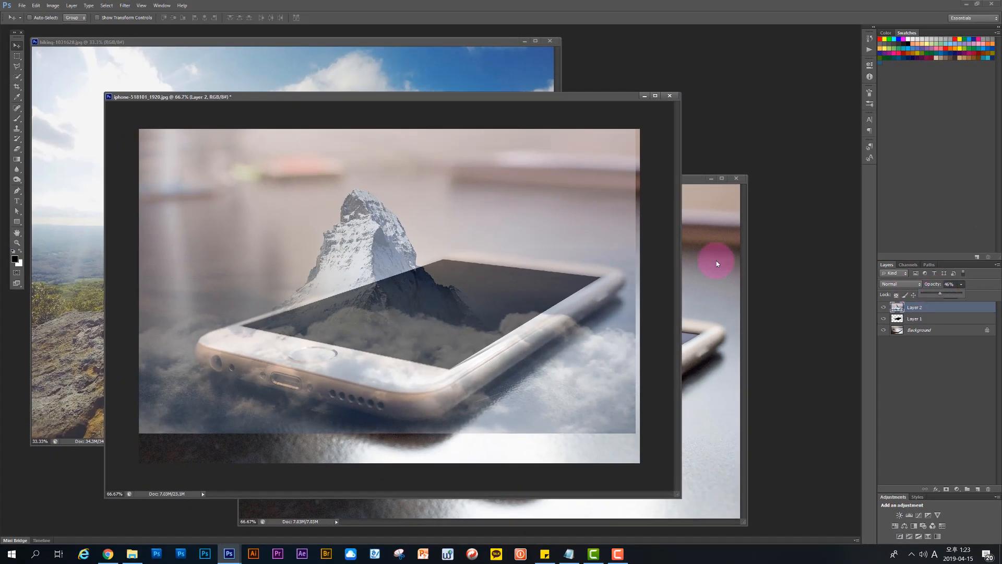
Step: Scale the mountain layer proportionally to about 78% and position it so the peak rises above the phone screen's far edge
{"action": "left_click_drag", "start_coordinate": [364, 270], "coordinate": [421, 225]}
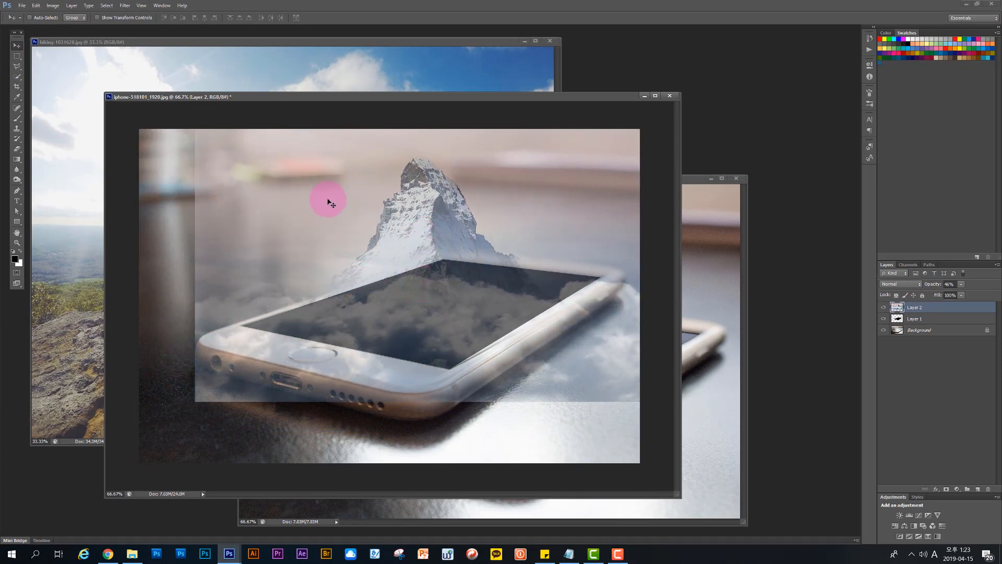
{"action": "key", "text": "ctrl+minus"}
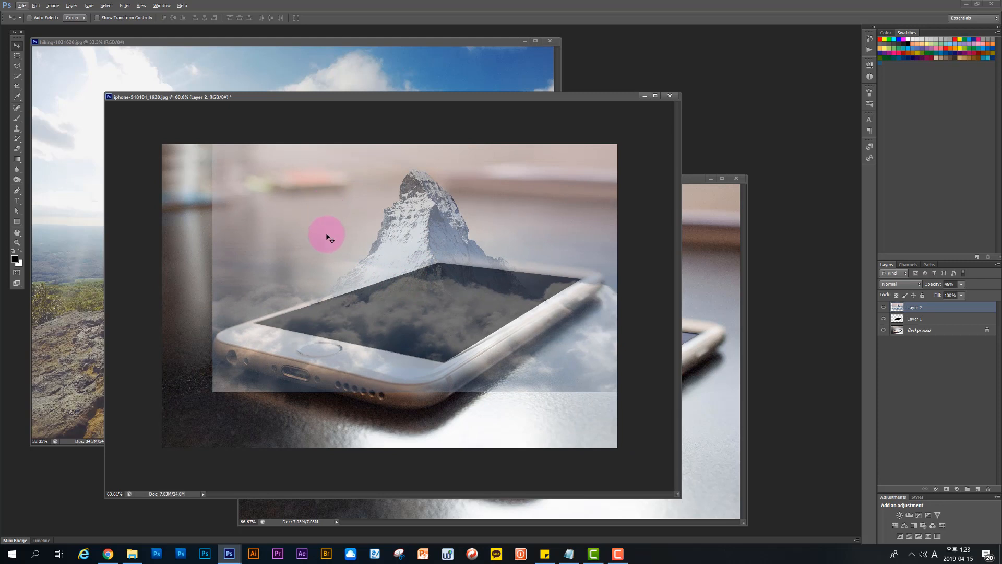
{"action": "scroll", "coordinate": [329, 229], "scroll_direction": "down", "scroll_amount": 1}
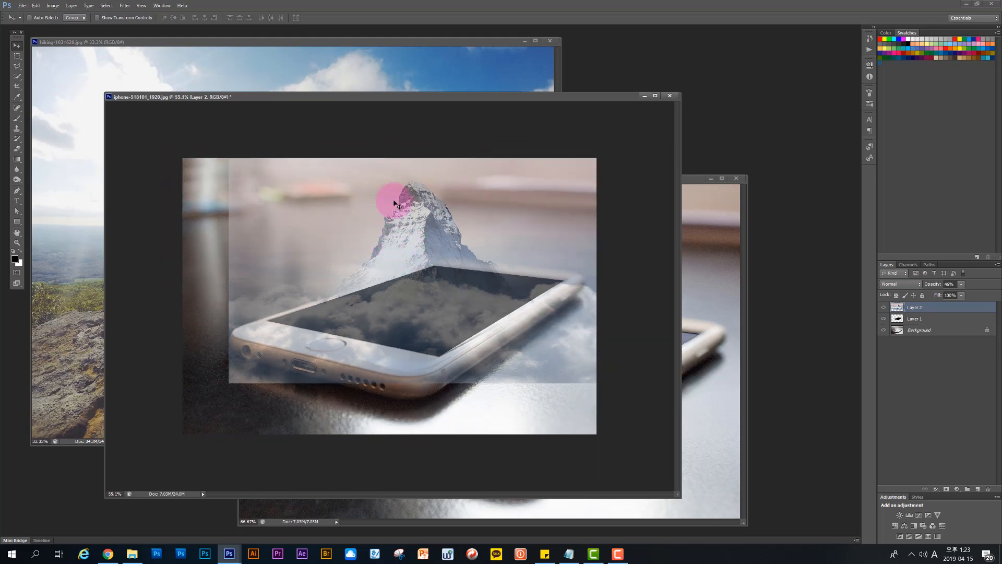
{"action": "key", "text": "ctrl+t"}
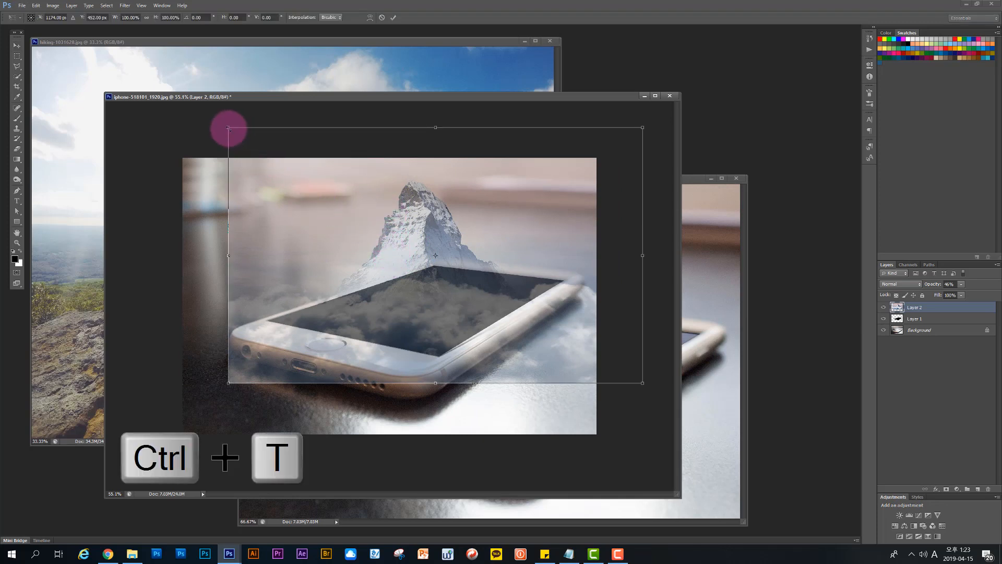
{"action": "left_click_drag", "start_coordinate": [229, 129], "coordinate": [263, 160]}
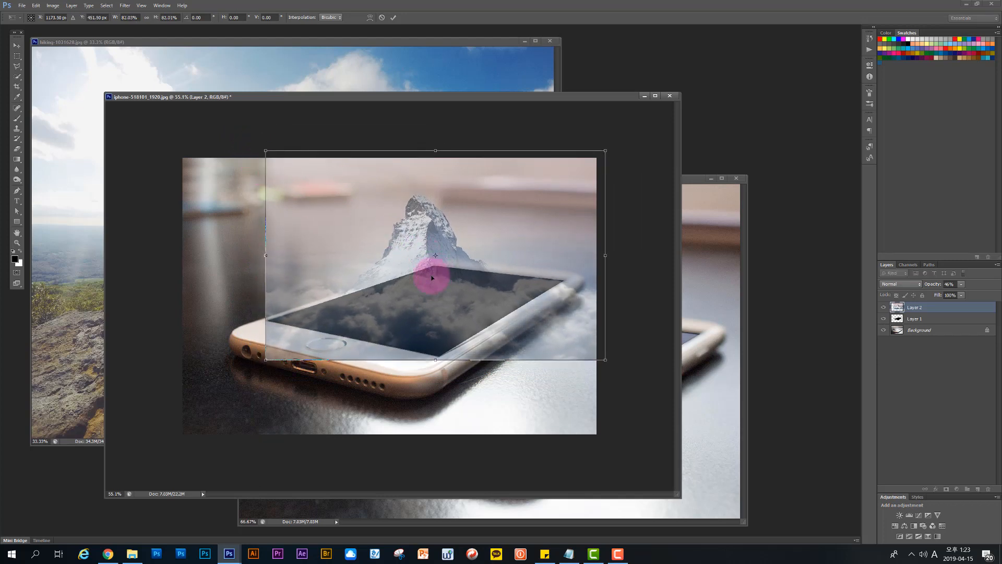
{"action": "left_click_drag", "start_coordinate": [433, 278], "coordinate": [426, 288]}
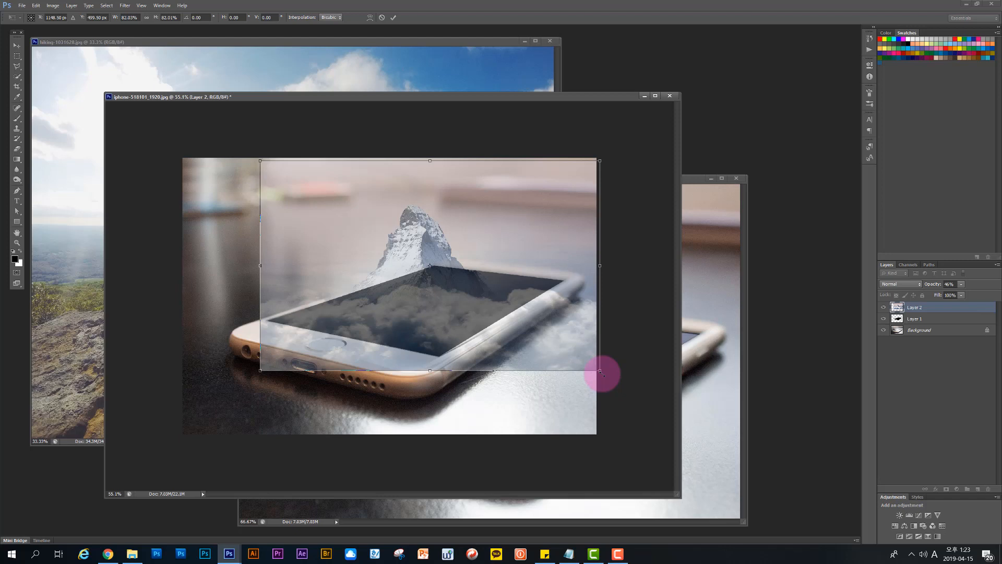
{"action": "left_click_drag", "start_coordinate": [599, 371], "coordinate": [590, 374]}
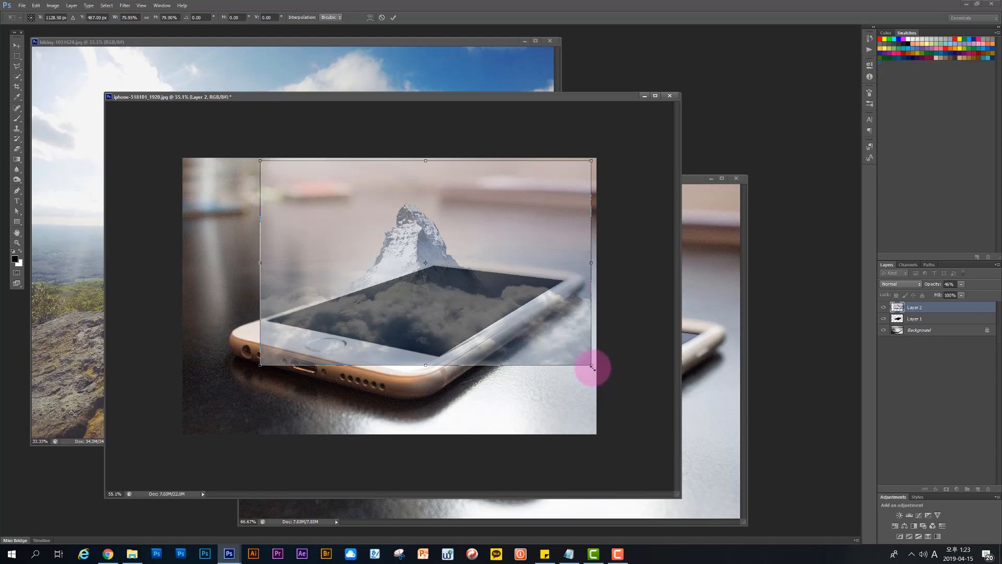
{"action": "left_click_drag", "start_coordinate": [591, 366], "coordinate": [570, 376]}
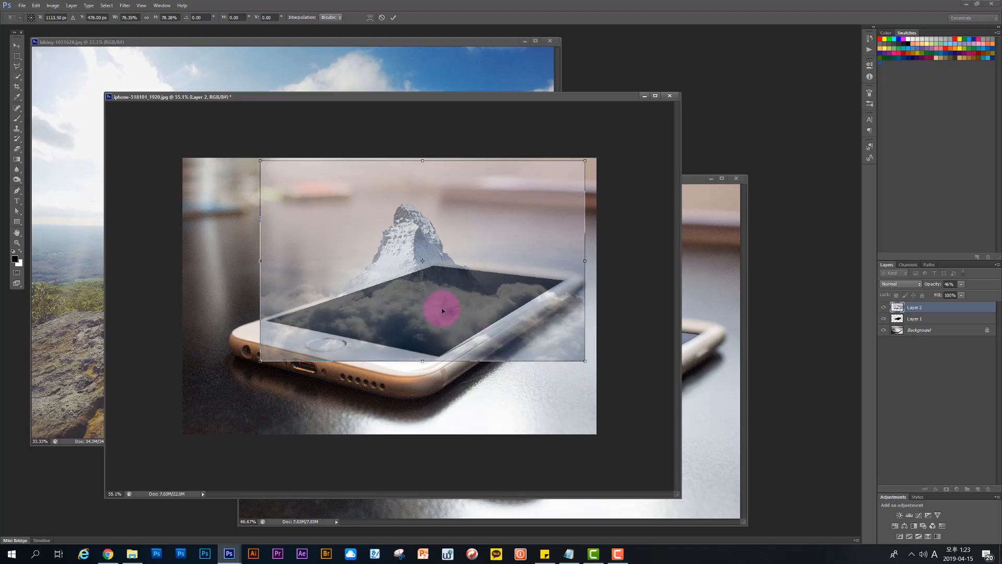
{"action": "left_click_drag", "start_coordinate": [442, 310], "coordinate": [443, 316]}
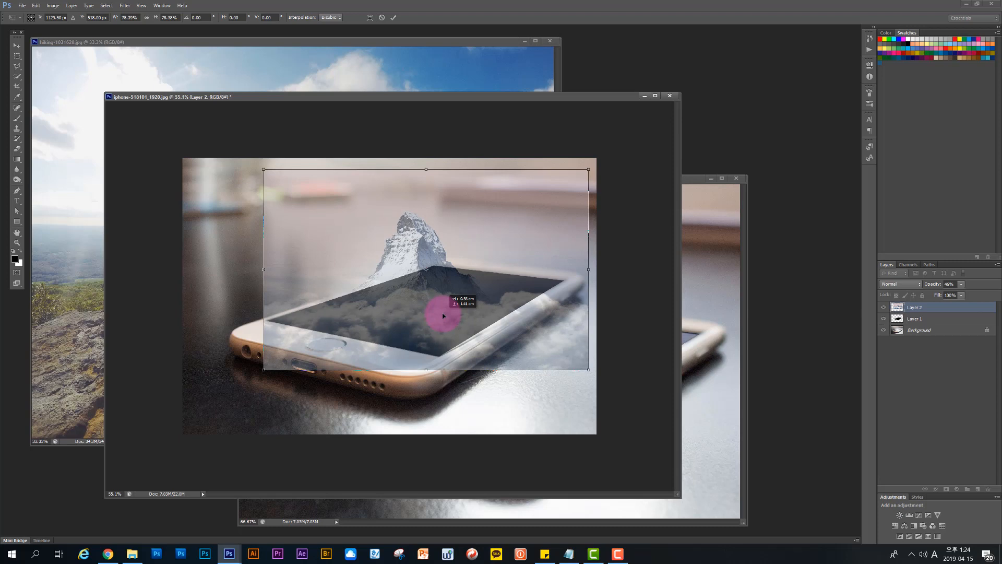
{"action": "left_click_drag", "start_coordinate": [443, 316], "coordinate": [443, 316]}
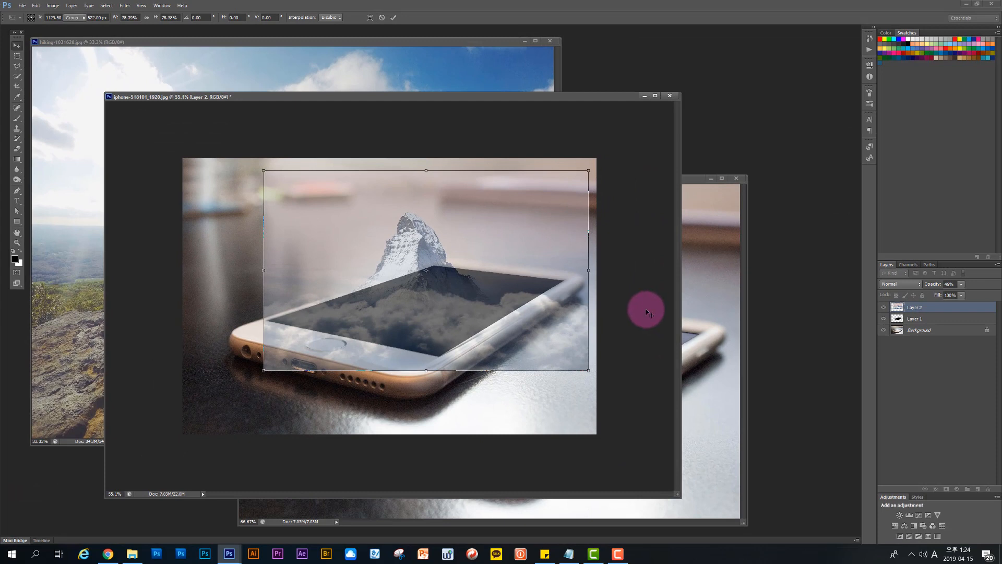
{"action": "key", "text": "Return"}
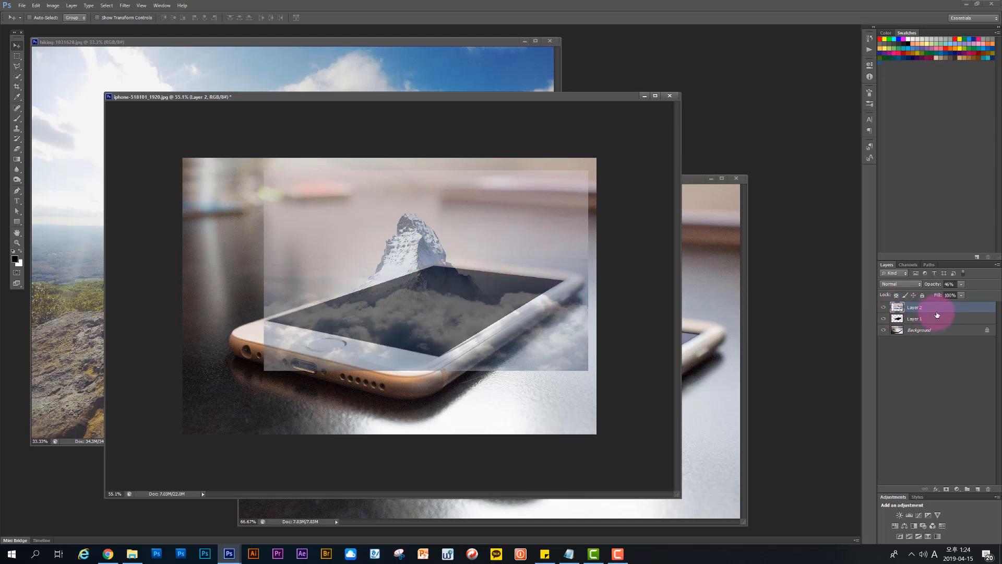
Step: Duplicate the mountain layer Layer 2 and hide the duplicate
{"action": "left_click_drag", "start_coordinate": [939, 309], "coordinate": [979, 498]}
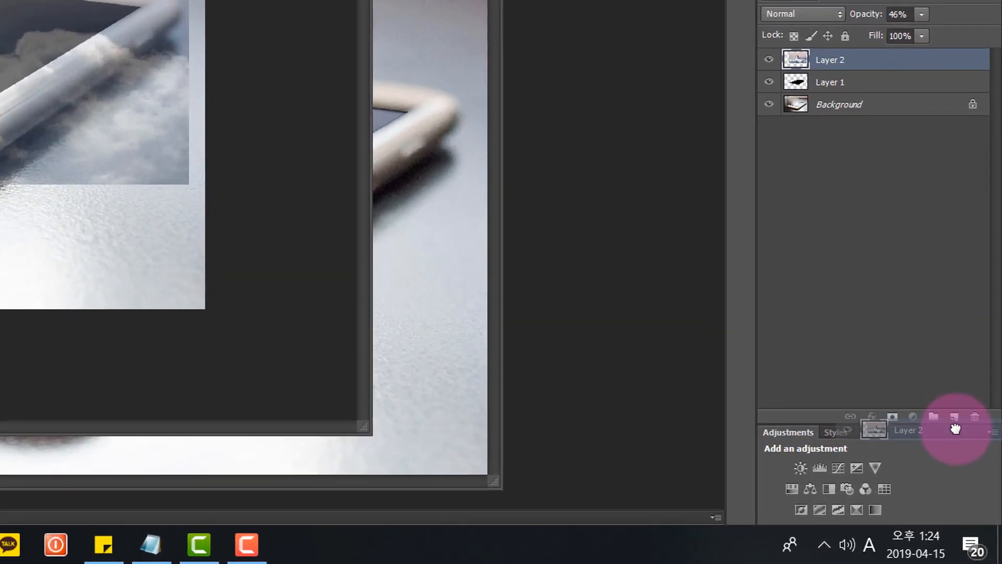
{"action": "left_click_drag", "start_coordinate": [955, 428], "coordinate": [955, 416]}
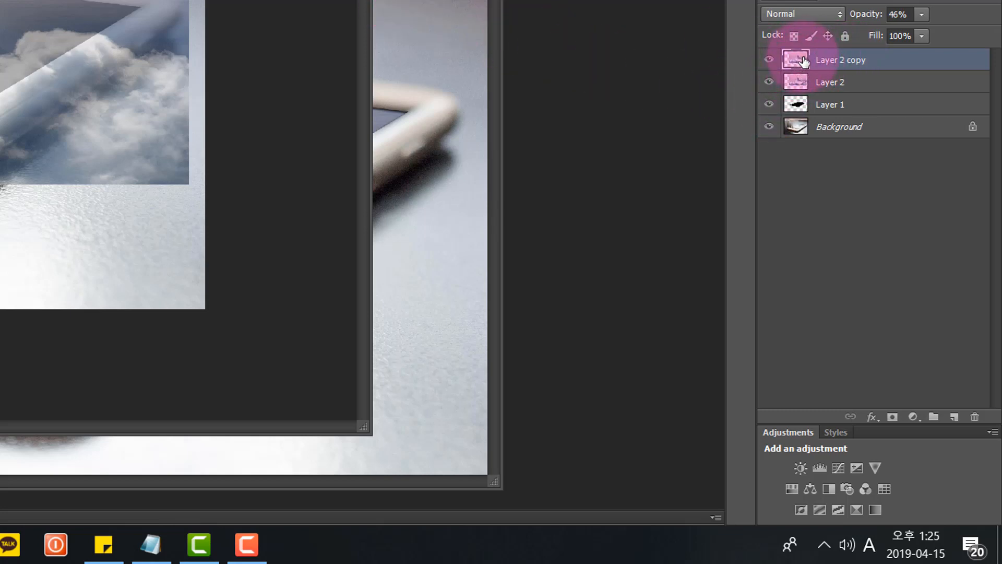
{"action": "left_click", "coordinate": [769, 60]}
Step: Raise the opacity of the original mountain layer, Layer 2, to 100%
{"action": "left_click", "coordinate": [837, 84]}
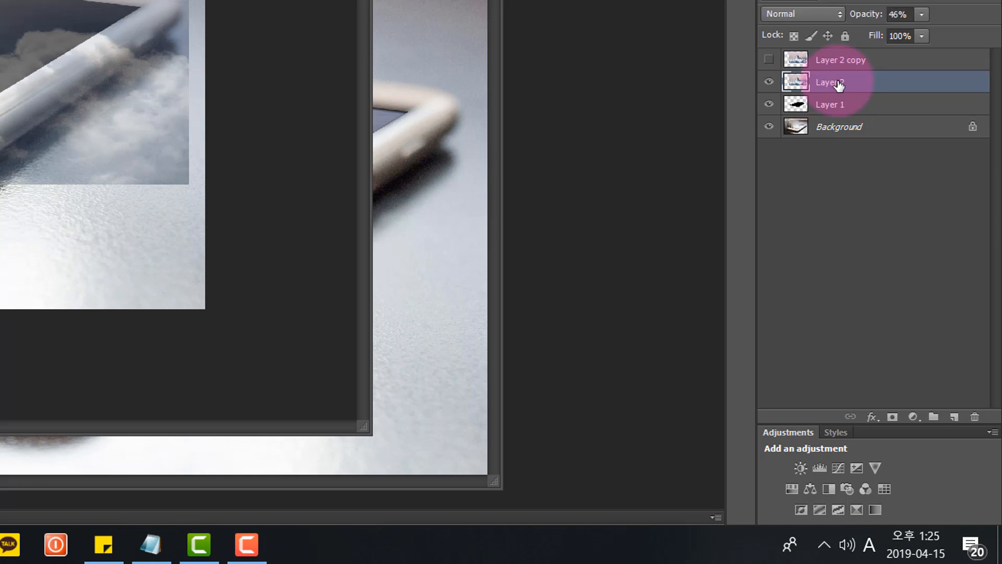
{"action": "left_click", "coordinate": [921, 15]}
{"action": "left_click_drag", "start_coordinate": [922, 30], "coordinate": [984, 27]}
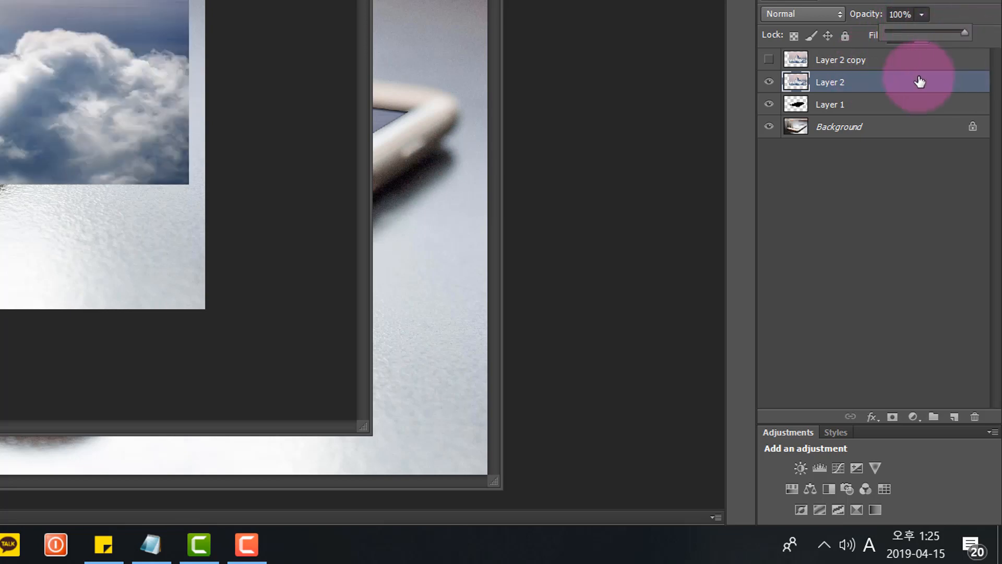
Step: Clip Layer 2 to the phone-screen shape on Layer 1, releasing and reapplying the clipping mask once
{"action": "left_click", "coordinate": [877, 86]}
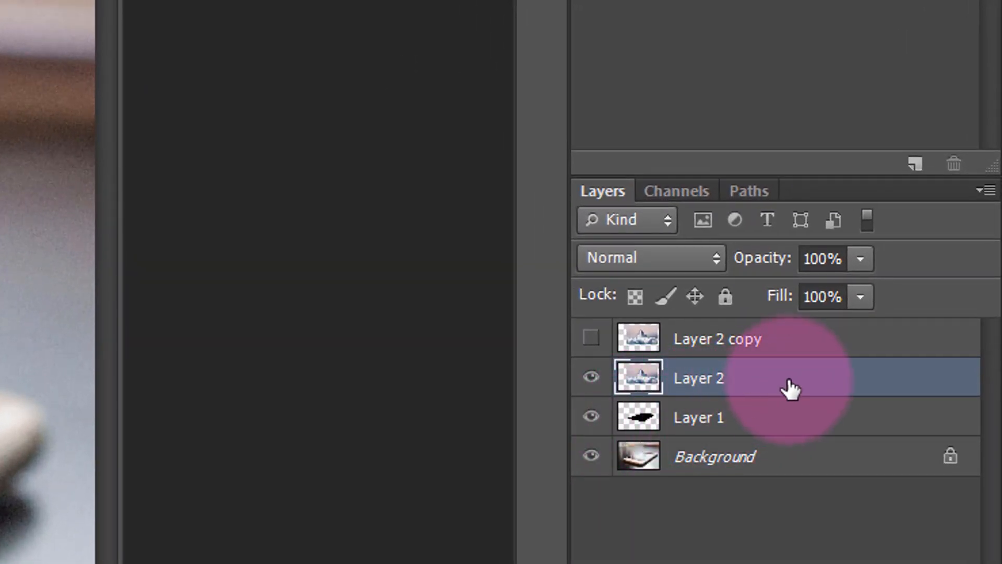
{"action": "right_click", "coordinate": [804, 384]}
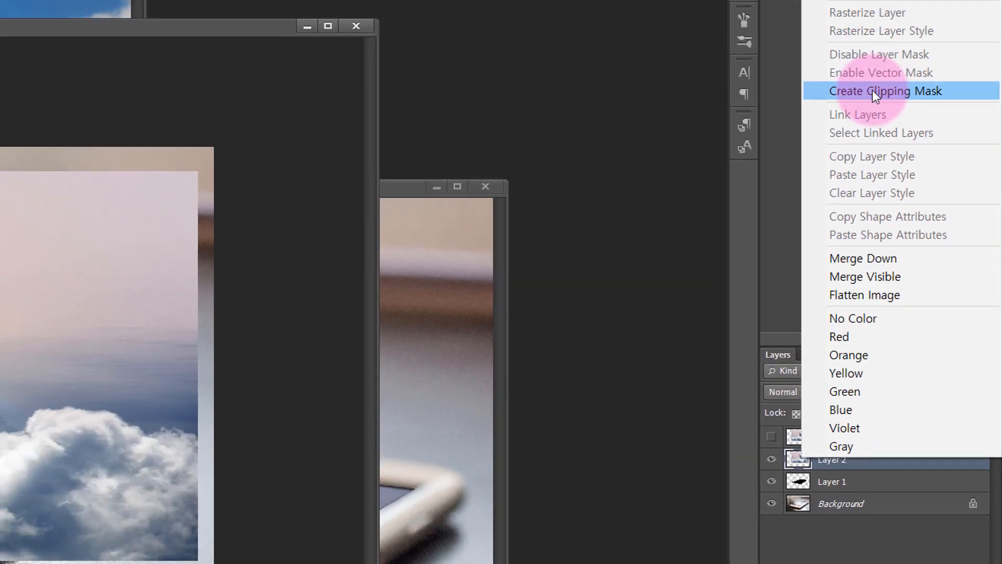
{"action": "left_click", "coordinate": [871, 91]}
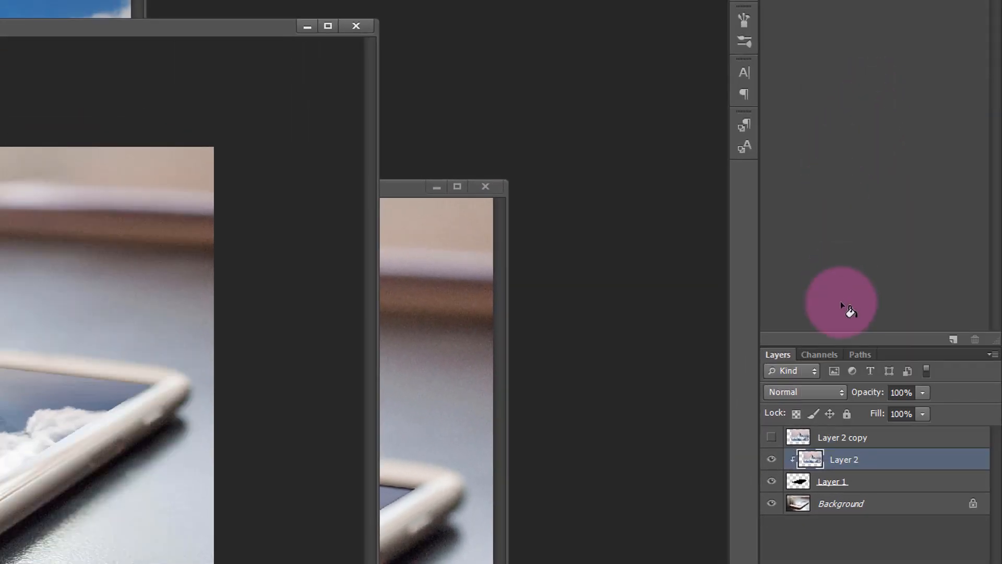
{"action": "key", "text": "ctrl+alt+g"}
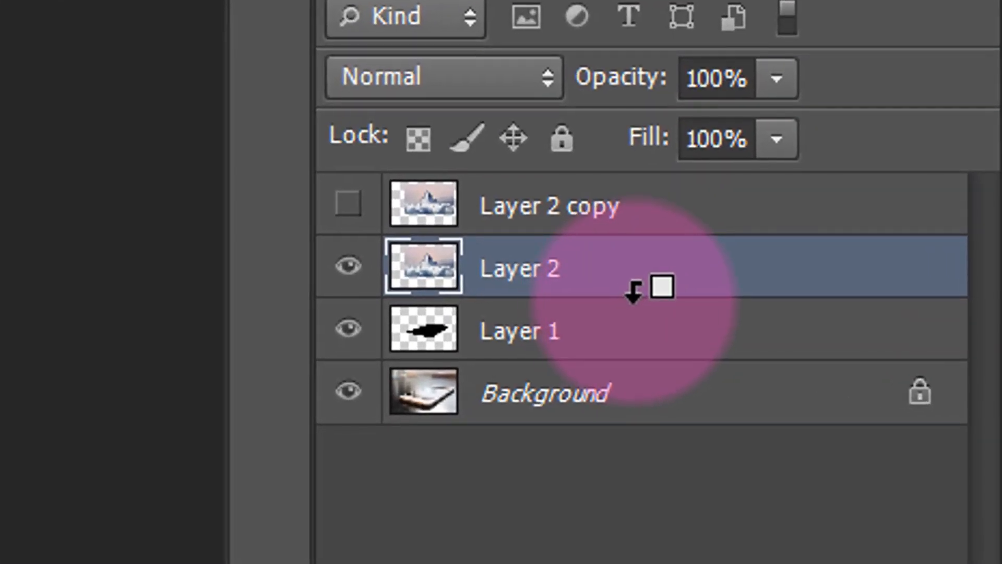
{"action": "left_click", "coordinate": [633, 293], "text": "alt"}
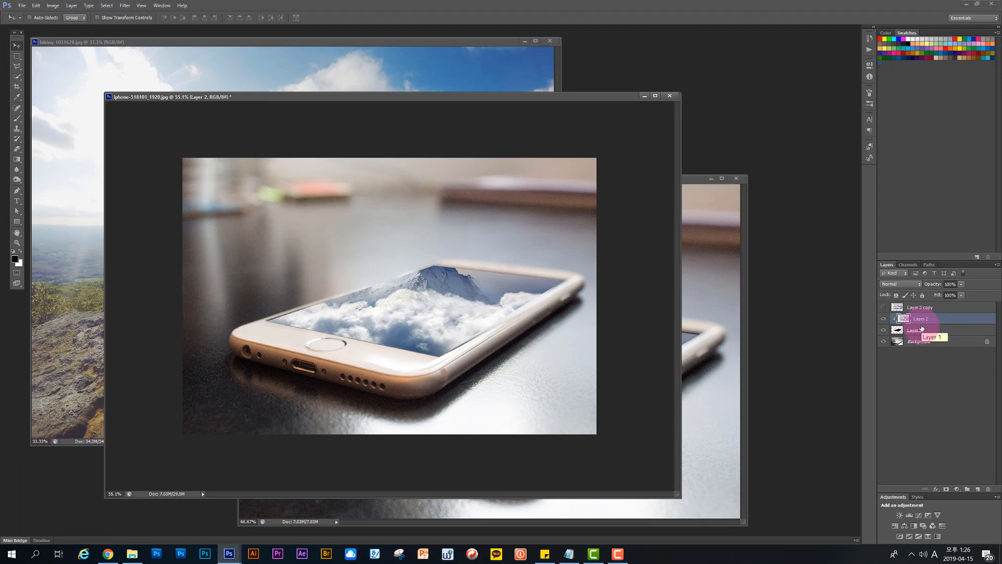
Step: Show Layer 2 copy again and select its snowy peak down to the cloud line with the Quick Selection tool
{"action": "left_click", "coordinate": [885, 308]}
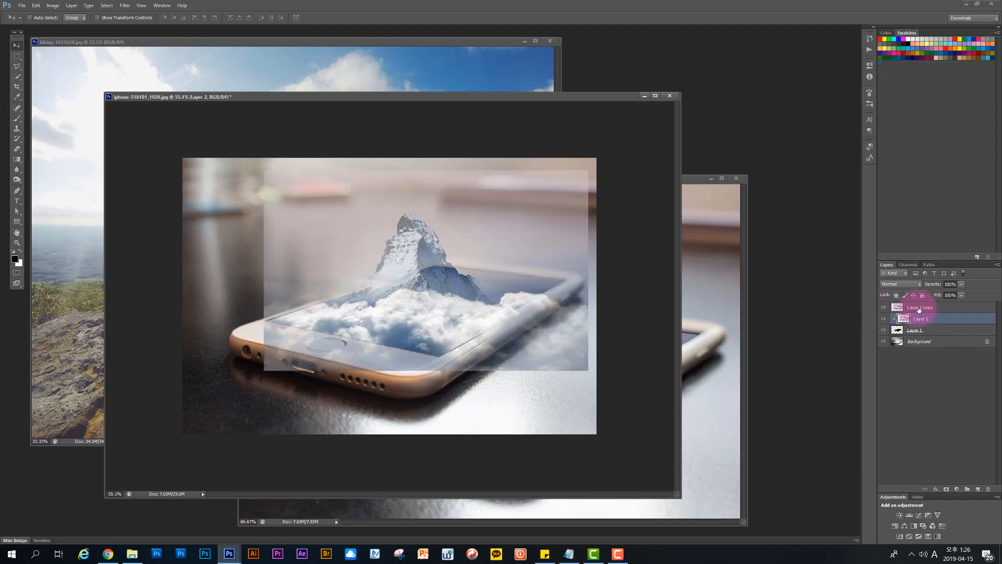
{"action": "left_click", "coordinate": [919, 309]}
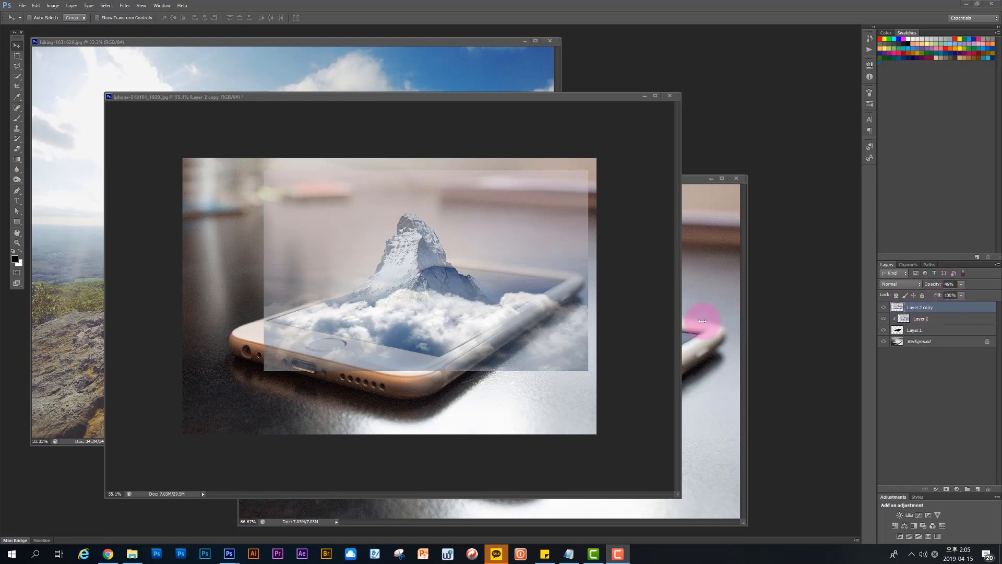
{"action": "left_click", "coordinate": [18, 245]}
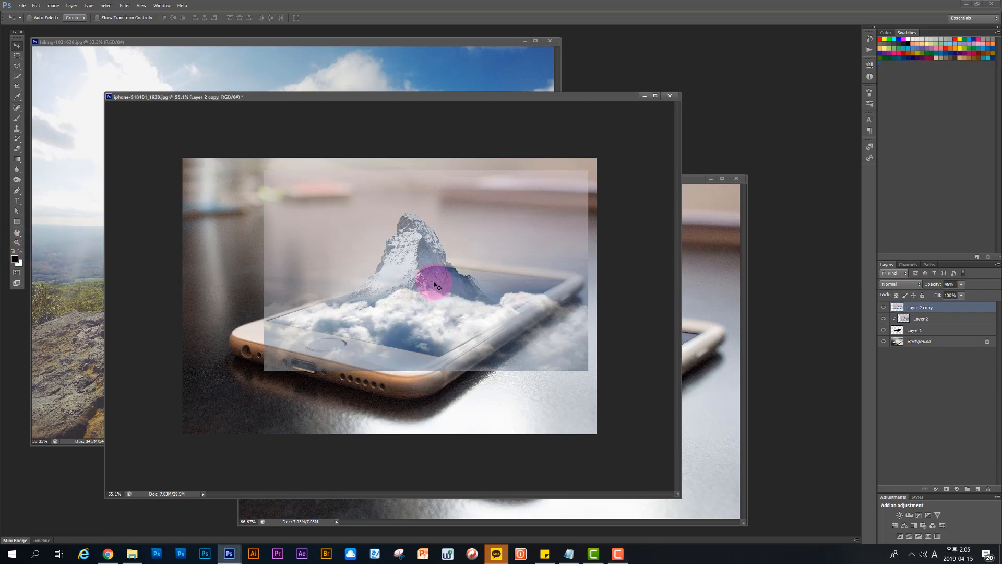
{"action": "left_click", "coordinate": [16, 243]}
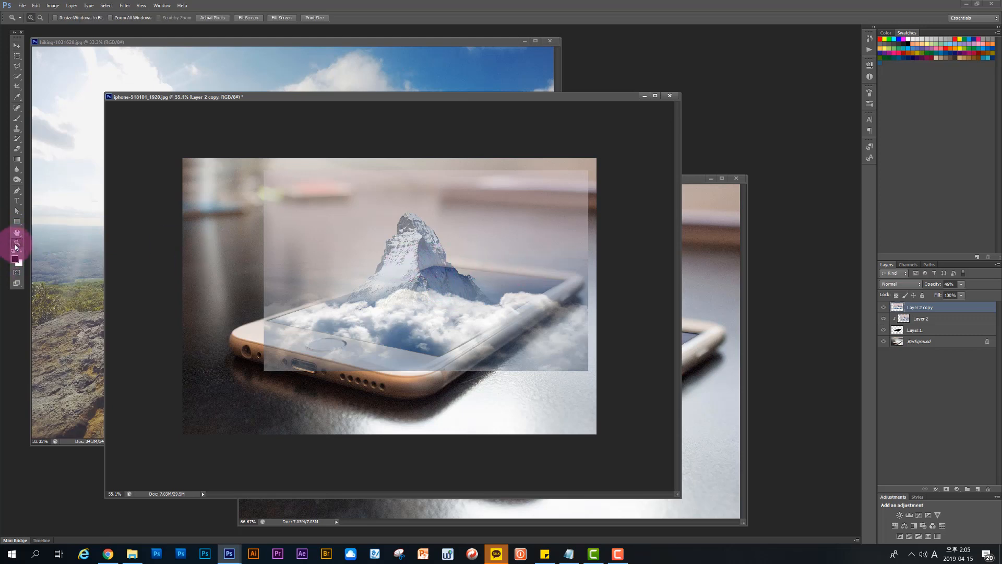
{"action": "left_click", "coordinate": [483, 277]}
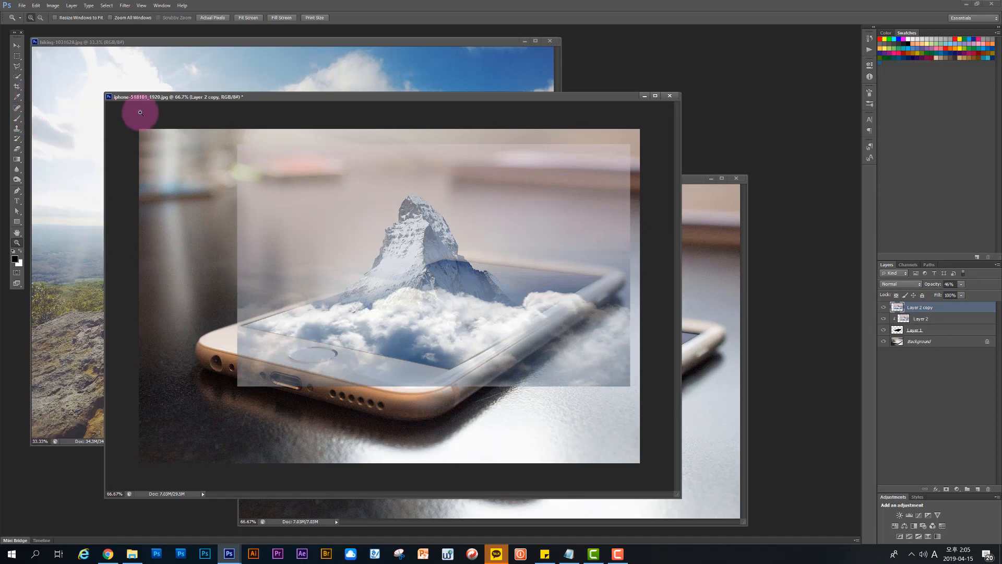
{"action": "left_click", "coordinate": [449, 259]}
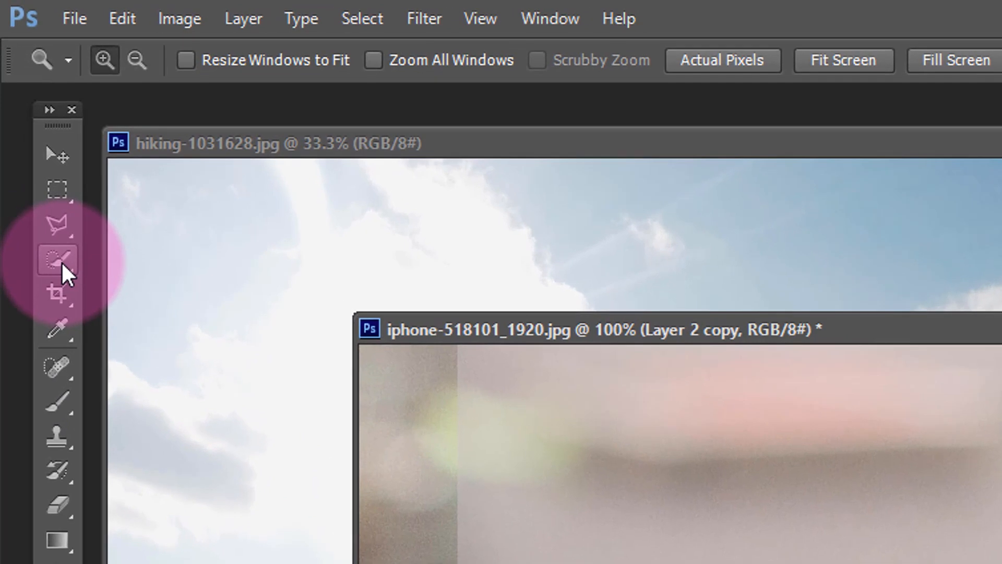
{"action": "left_click", "coordinate": [58, 251]}
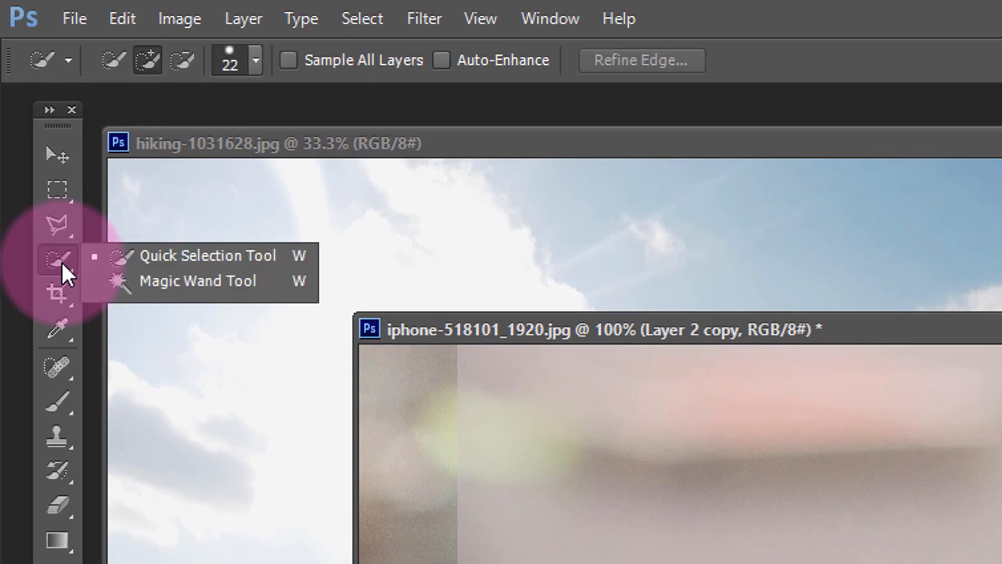
{"action": "left_click", "coordinate": [177, 259]}
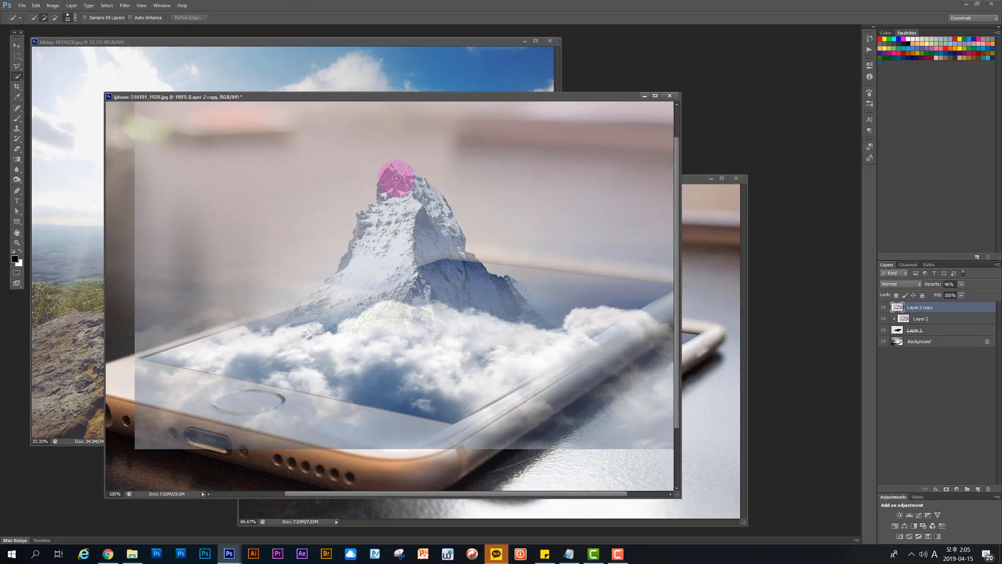
{"action": "left_click", "coordinate": [705, 324]}
{"action": "mouse_move", "coordinate": [397, 168]}
{"action": "left_mouse_down"}
{"action": "mouse_move", "coordinate": [425, 190]}
{"action": "mouse_move", "coordinate": [450, 236]}
{"action": "mouse_move", "coordinate": [441, 214]}
{"action": "mouse_move", "coordinate": [449, 223]}
{"action": "left_mouse_up"}
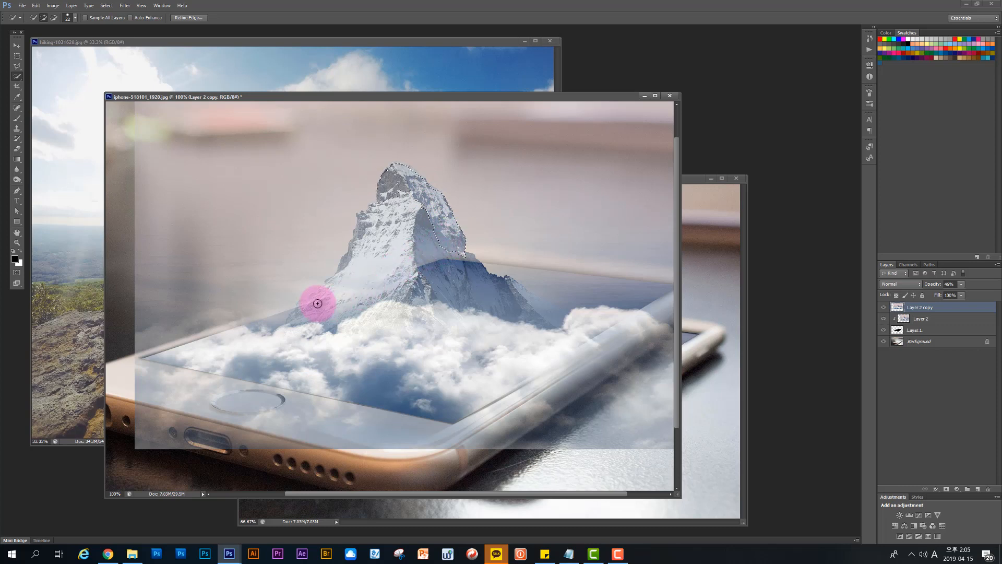
{"action": "mouse_move", "coordinate": [361, 264]}
{"action": "left_mouse_down"}
{"action": "mouse_move", "coordinate": [360, 221]}
{"action": "mouse_move", "coordinate": [378, 204]}
{"action": "mouse_move", "coordinate": [350, 238]}
{"action": "mouse_move", "coordinate": [335, 282]}
{"action": "mouse_move", "coordinate": [307, 305]}
{"action": "mouse_move", "coordinate": [428, 270]}
{"action": "left_mouse_up"}
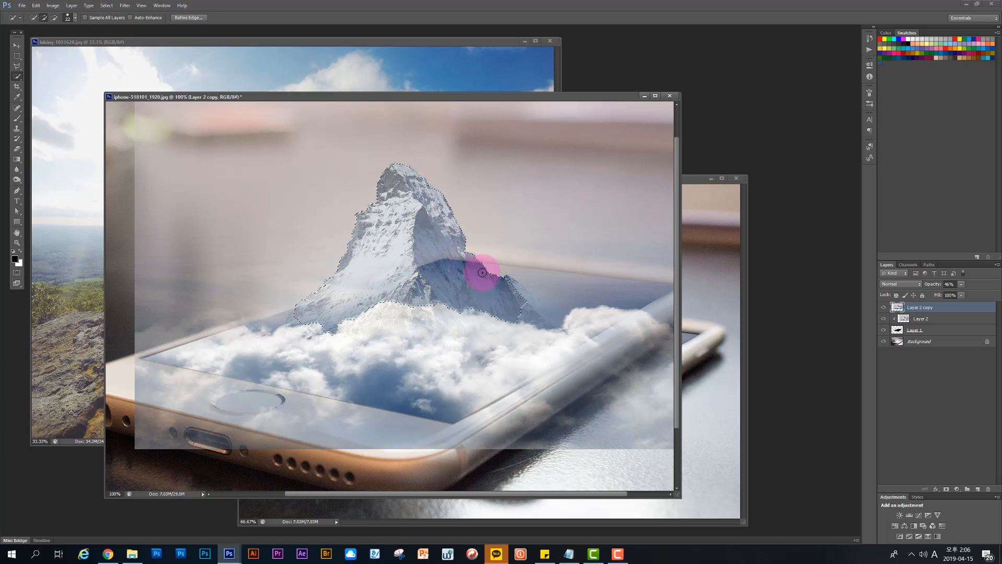
{"action": "left_click_drag", "start_coordinate": [483, 272], "coordinate": [493, 289]}
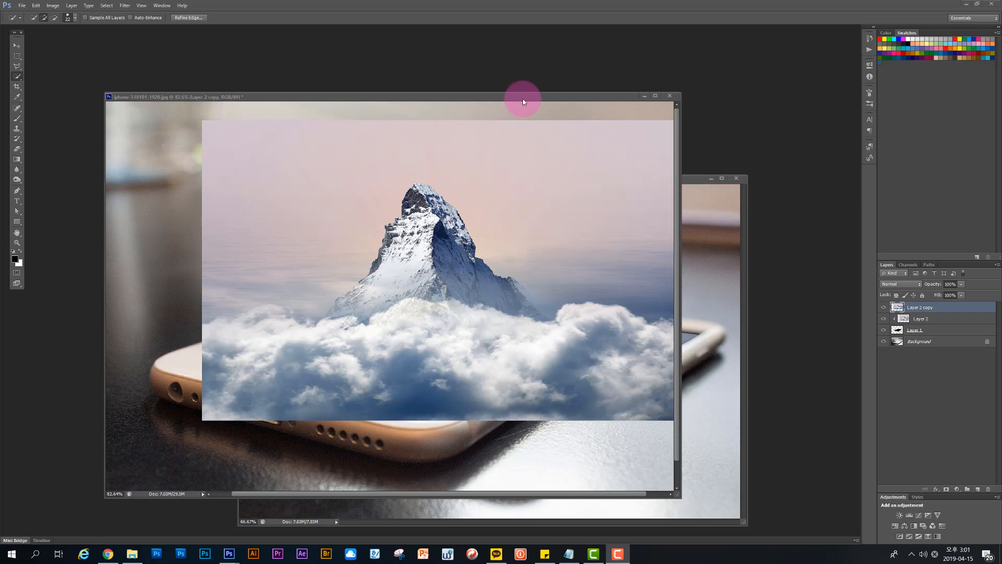
Step: Add a layer mask to Layer 2 copy from the mountain selection
{"action": "left_click", "coordinate": [523, 99]}
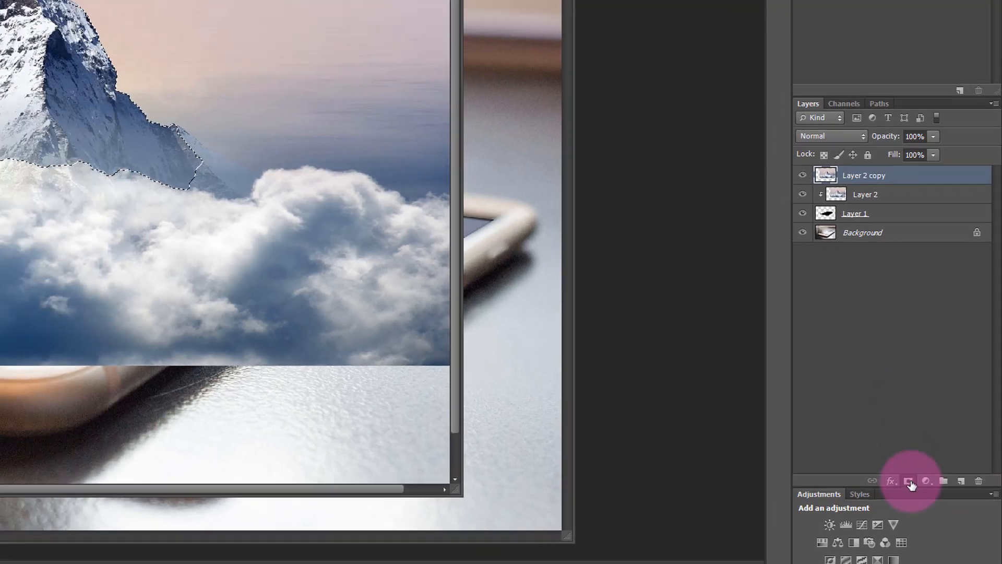
{"action": "left_click", "coordinate": [910, 483]}
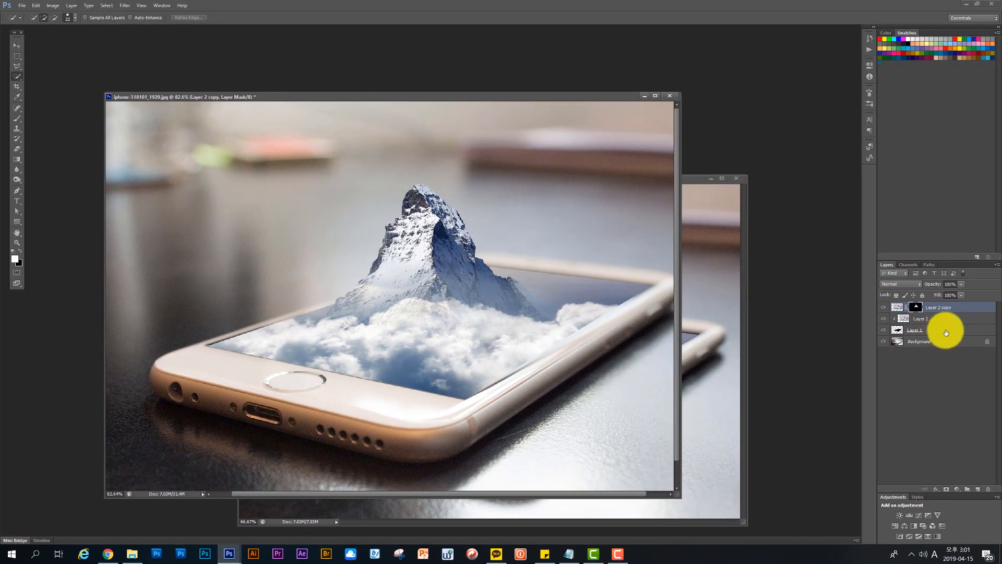
Step: Add a Multiply inner shadow to Layer 1 at 75% opacity and a 30° angle, with a slightly larger shadow size
{"action": "left_click", "coordinate": [946, 330]}
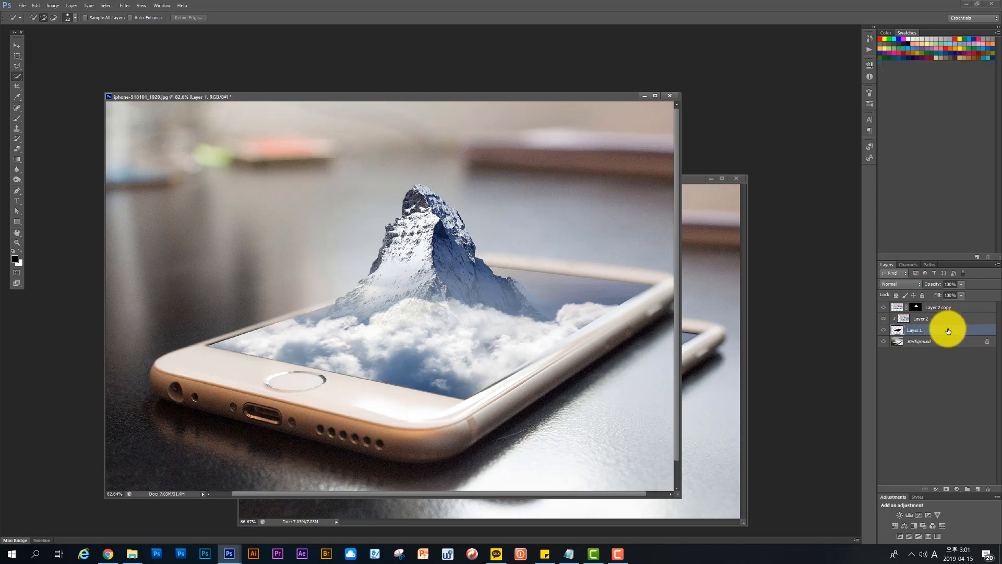
{"action": "double_click", "coordinate": [952, 330]}
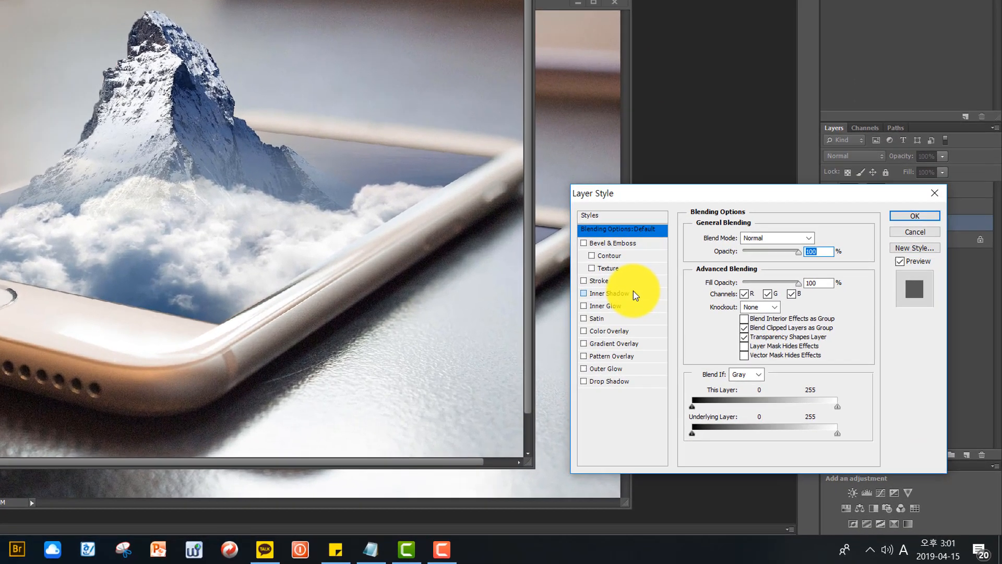
{"action": "left_click", "coordinate": [749, 379]}
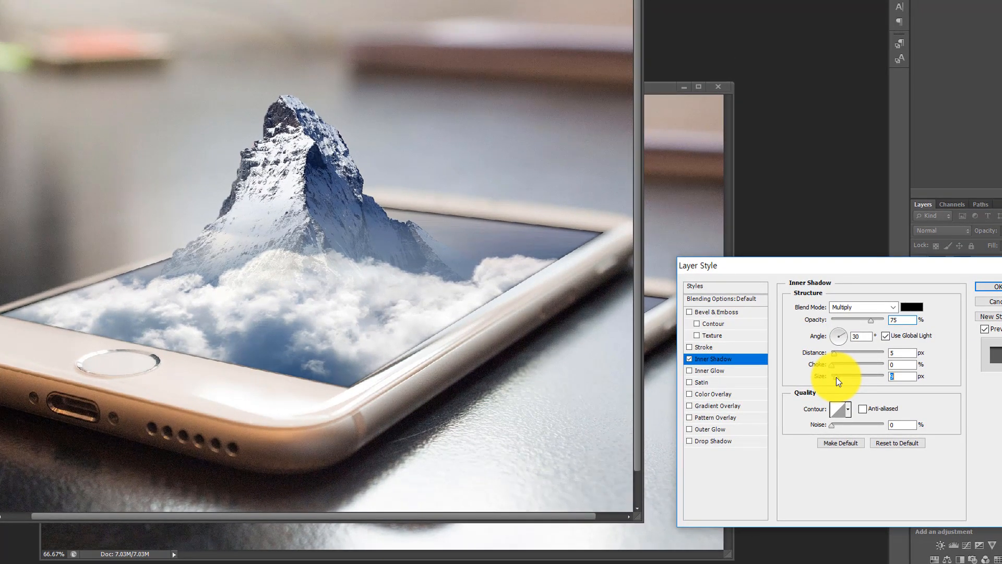
{"action": "left_click_drag", "start_coordinate": [836, 377], "coordinate": [828, 395]}
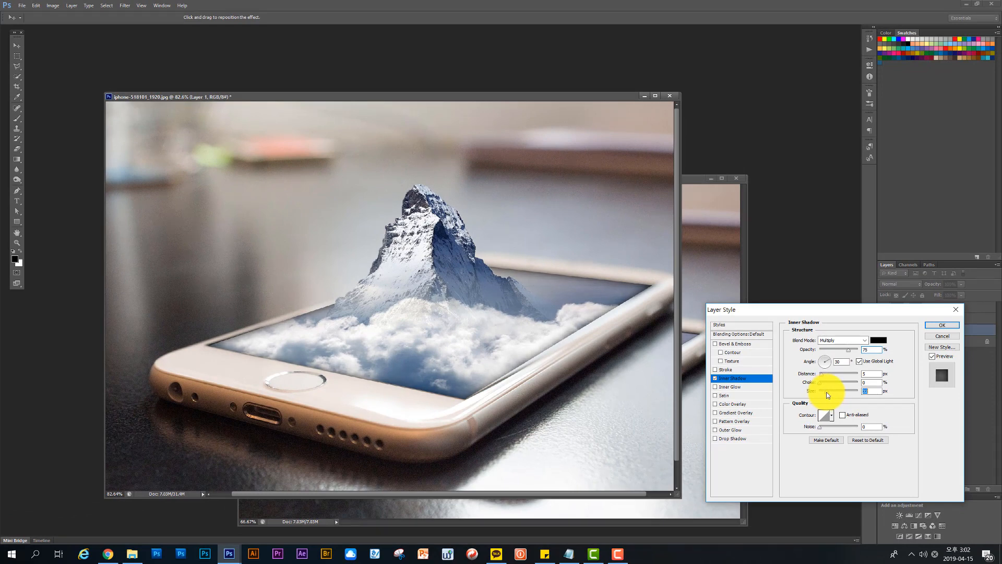
{"action": "left_click", "coordinate": [946, 323]}
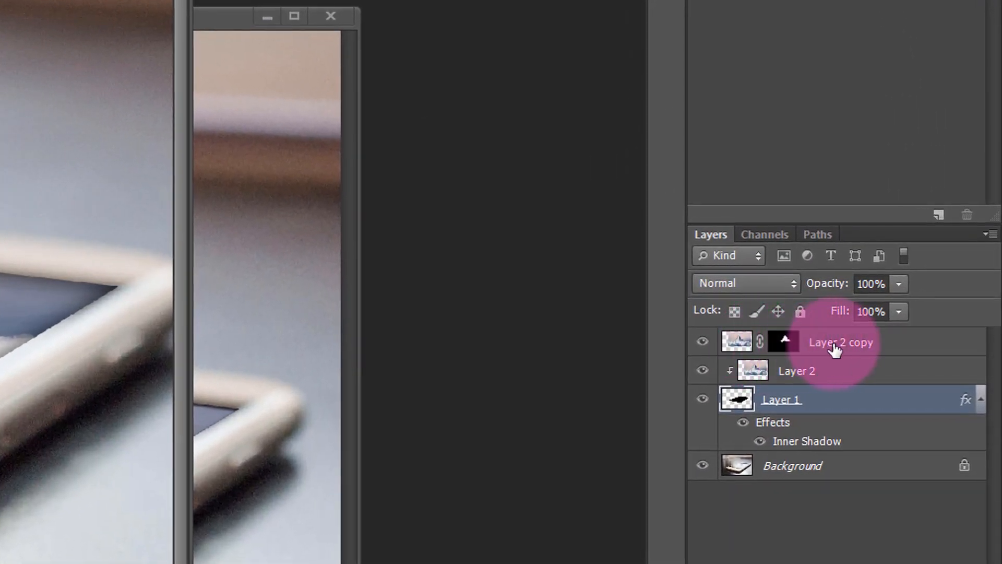
Step: Paint white on Layer 2 copy's mask to spill clouds over the phone's right edge, and trim their outer edge with black
{"action": "left_click", "coordinate": [785, 347]}
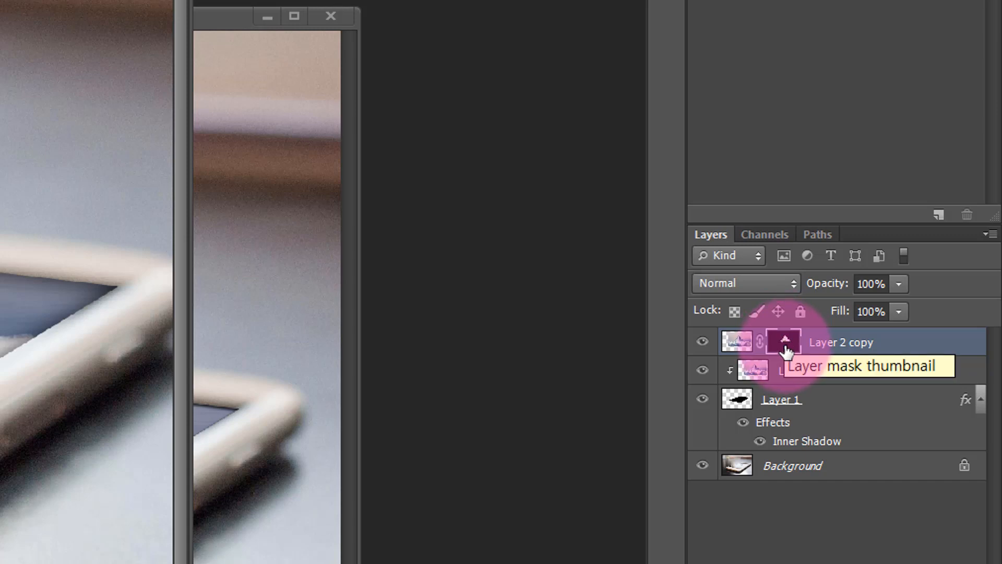
{"action": "left_click", "coordinate": [786, 343]}
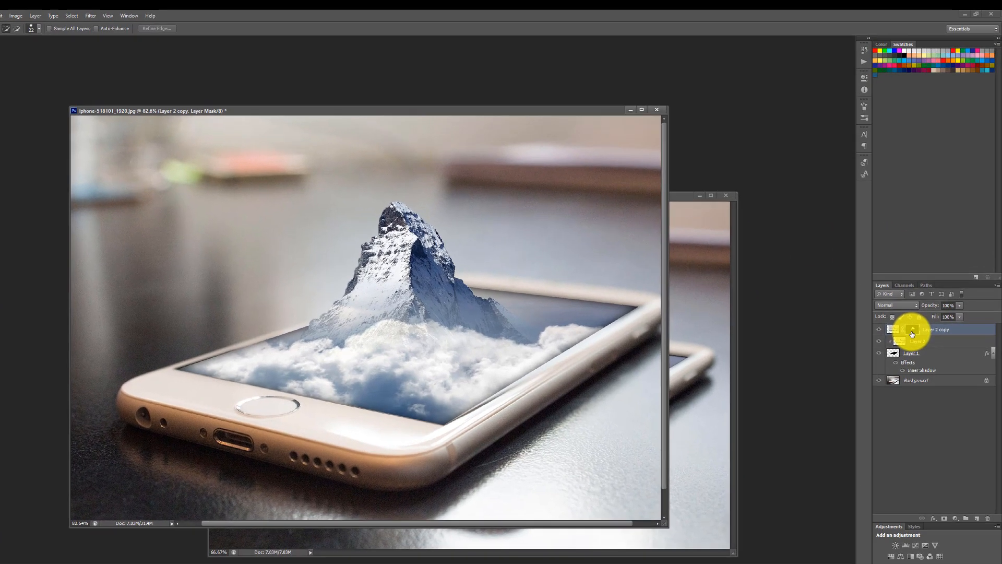
{"action": "left_click", "coordinate": [916, 310]}
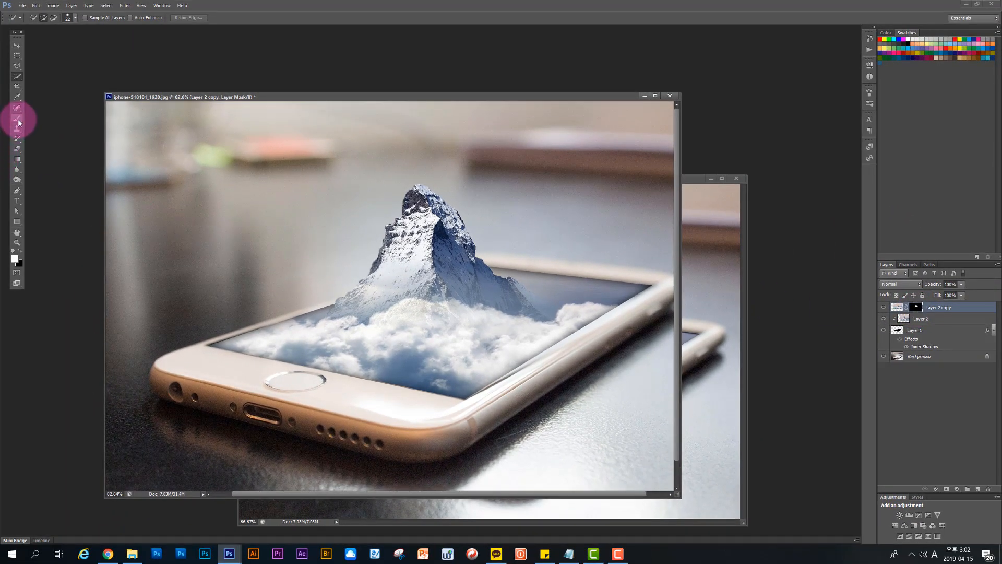
{"action": "left_click", "coordinate": [17, 119]}
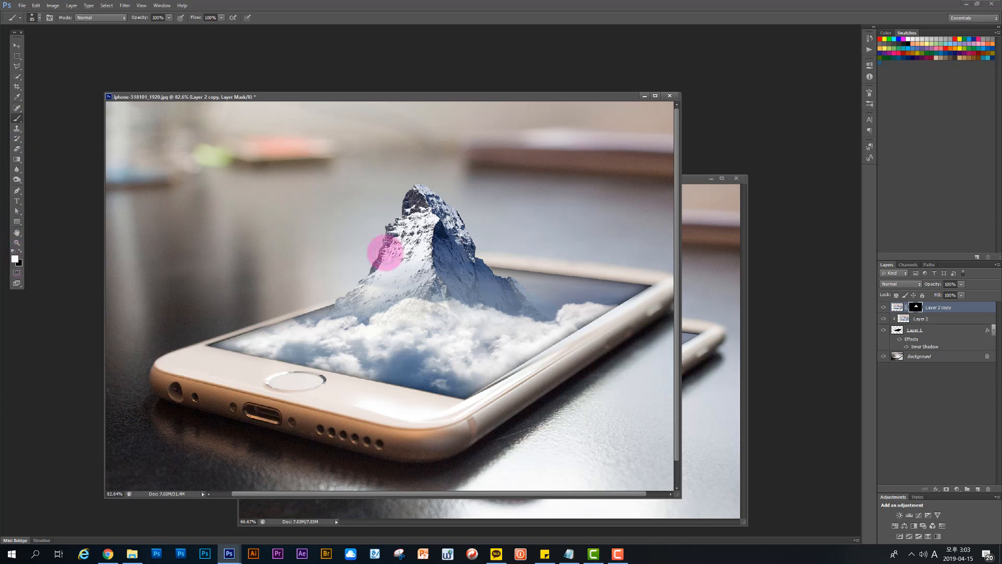
{"action": "mouse_move", "coordinate": [520, 306]}
{"action": "left_mouse_down"}
{"action": "mouse_move", "coordinate": [555, 331]}
{"action": "mouse_move", "coordinate": [552, 346]}
{"action": "left_mouse_up"}
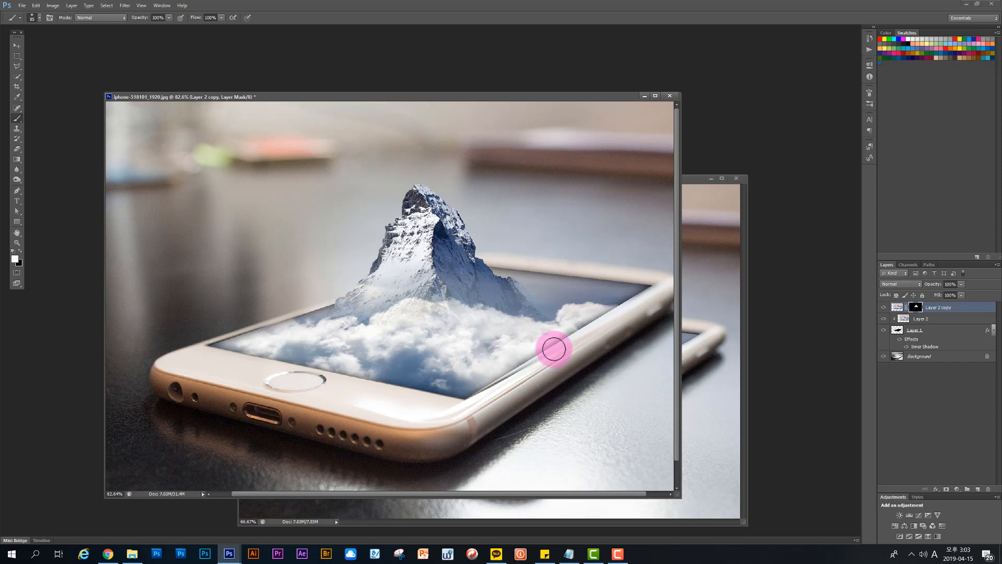
{"action": "mouse_move", "coordinate": [541, 353]}
{"action": "left_mouse_down"}
{"action": "mouse_move", "coordinate": [592, 326]}
{"action": "mouse_move", "coordinate": [521, 369]}
{"action": "mouse_move", "coordinate": [548, 376]}
{"action": "mouse_move", "coordinate": [585, 352]}
{"action": "mouse_move", "coordinate": [597, 320]}
{"action": "mouse_move", "coordinate": [627, 324]}
{"action": "mouse_move", "coordinate": [619, 350]}
{"action": "mouse_move", "coordinate": [599, 350]}
{"action": "mouse_move", "coordinate": [611, 337]}
{"action": "mouse_move", "coordinate": [620, 353]}
{"action": "mouse_move", "coordinate": [570, 388]}
{"action": "mouse_move", "coordinate": [505, 370]}
{"action": "mouse_move", "coordinate": [622, 386]}
{"action": "mouse_move", "coordinate": [566, 396]}
{"action": "mouse_move", "coordinate": [512, 387]}
{"action": "mouse_move", "coordinate": [622, 384]}
{"action": "mouse_move", "coordinate": [510, 387]}
{"action": "mouse_move", "coordinate": [595, 390]}
{"action": "mouse_move", "coordinate": [627, 361]}
{"action": "mouse_move", "coordinate": [620, 338]}
{"action": "mouse_move", "coordinate": [633, 362]}
{"action": "mouse_move", "coordinate": [644, 354]}
{"action": "mouse_move", "coordinate": [612, 381]}
{"action": "mouse_move", "coordinate": [631, 377]}
{"action": "left_mouse_up"}
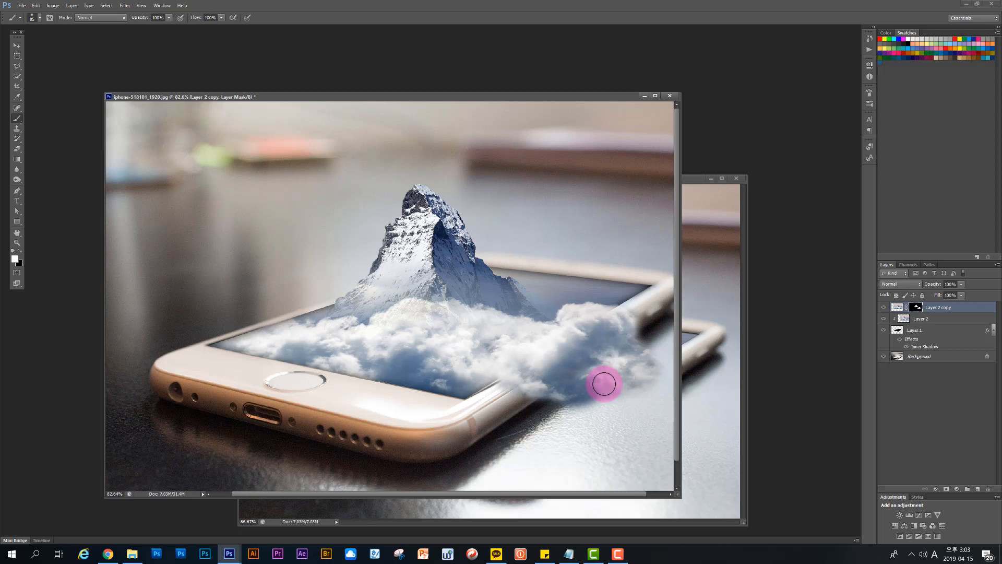
{"action": "mouse_move", "coordinate": [604, 384]}
{"action": "left_mouse_down"}
{"action": "mouse_move", "coordinate": [612, 376]}
{"action": "mouse_move", "coordinate": [590, 392]}
{"action": "mouse_move", "coordinate": [651, 381]}
{"action": "mouse_move", "coordinate": [635, 340]}
{"action": "mouse_move", "coordinate": [546, 380]}
{"action": "mouse_move", "coordinate": [519, 376]}
{"action": "mouse_move", "coordinate": [589, 394]}
{"action": "mouse_move", "coordinate": [642, 384]}
{"action": "mouse_move", "coordinate": [640, 372]}
{"action": "mouse_move", "coordinate": [655, 383]}
{"action": "mouse_move", "coordinate": [617, 388]}
{"action": "left_mouse_up"}
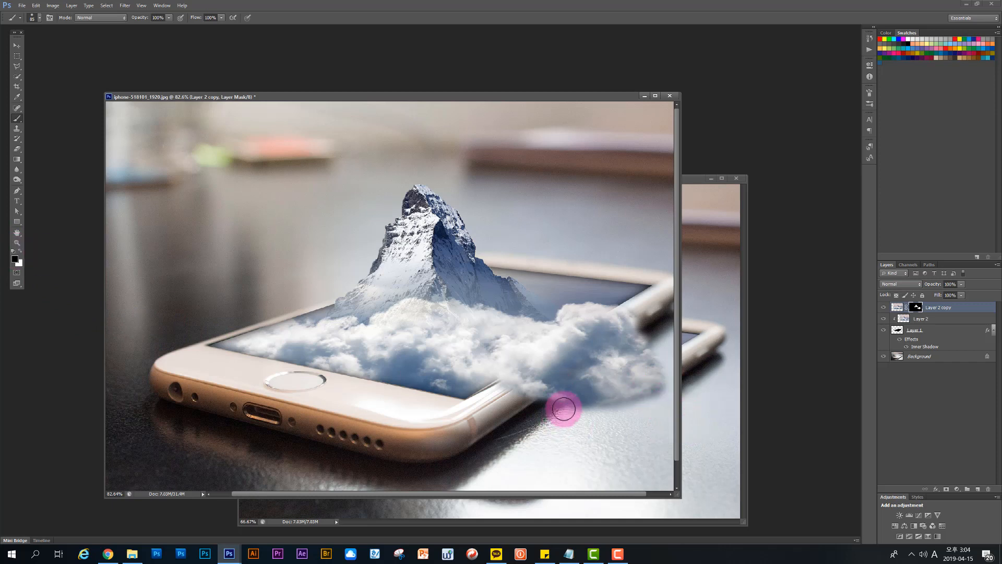
{"action": "mouse_move", "coordinate": [564, 410]}
{"action": "left_mouse_down"}
{"action": "mouse_move", "coordinate": [603, 411]}
{"action": "mouse_move", "coordinate": [588, 410]}
{"action": "mouse_move", "coordinate": [579, 391]}
{"action": "mouse_move", "coordinate": [603, 409]}
{"action": "mouse_move", "coordinate": [582, 406]}
{"action": "mouse_move", "coordinate": [566, 382]}
{"action": "mouse_move", "coordinate": [613, 372]}
{"action": "mouse_move", "coordinate": [653, 390]}
{"action": "mouse_move", "coordinate": [660, 413]}
{"action": "mouse_move", "coordinate": [602, 374]}
{"action": "mouse_move", "coordinate": [624, 405]}
{"action": "mouse_move", "coordinate": [595, 373]}
{"action": "mouse_move", "coordinate": [518, 332]}
{"action": "mouse_move", "coordinate": [578, 256]}
{"action": "mouse_move", "coordinate": [640, 205]}
{"action": "left_mouse_up"}
{"action": "left_click", "coordinate": [20, 251]}
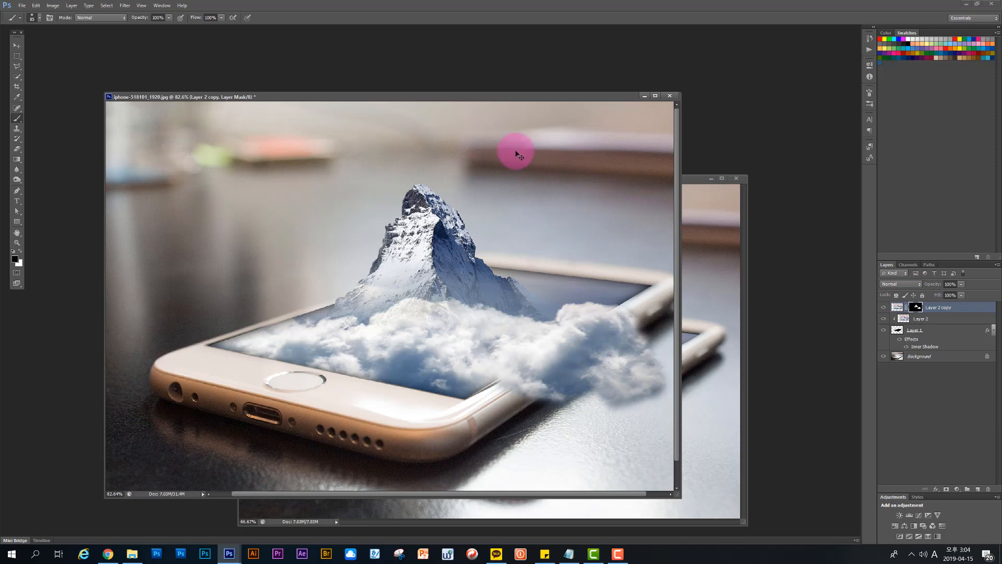
Step: Switch to hiking-1031628.jpg and select the hiker from cap to shoes with the Quick Selection tool
{"action": "key", "text": "ctrl+Tab"}
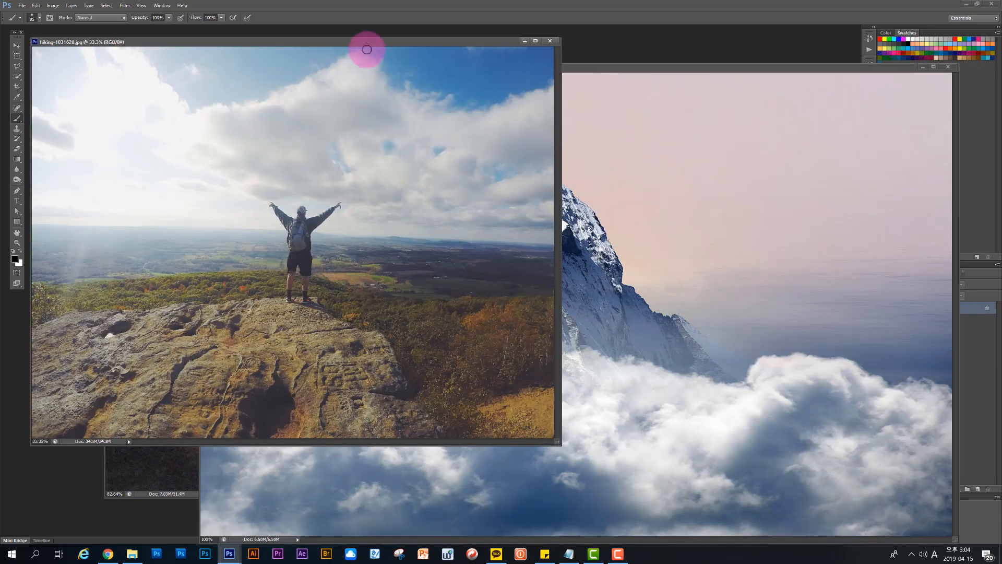
{"action": "left_click_drag", "start_coordinate": [381, 41], "coordinate": [475, 107]}
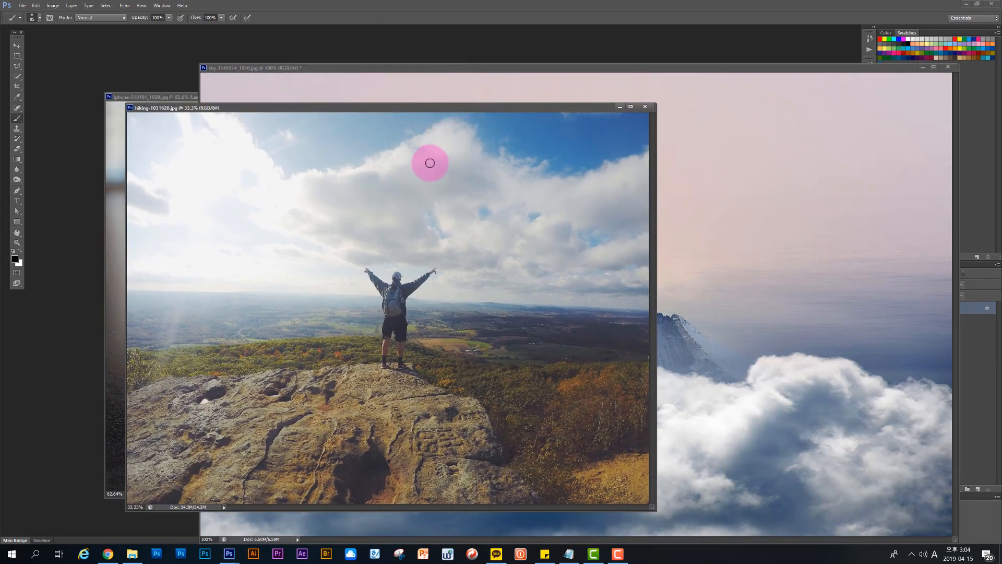
{"action": "left_click_drag", "start_coordinate": [379, 112], "coordinate": [385, 113]}
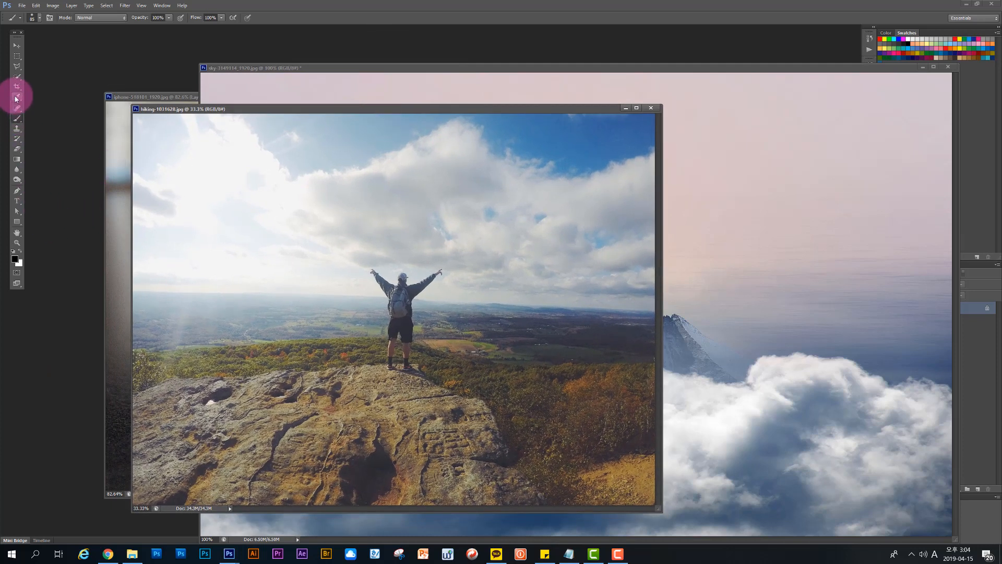
{"action": "left_click", "coordinate": [16, 76]}
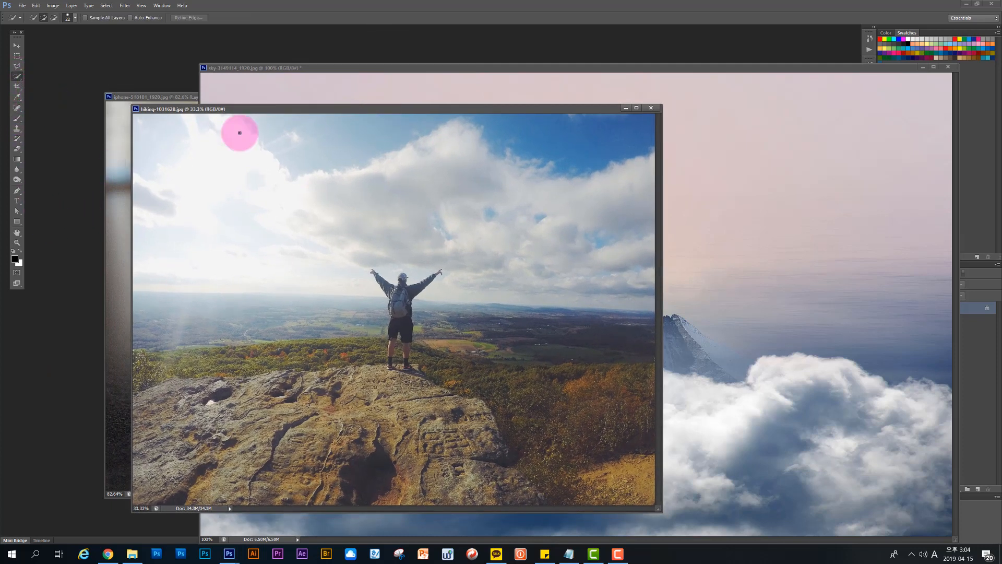
{"action": "scroll", "coordinate": [398, 310], "scroll_direction": "up", "scroll_amount": 5}
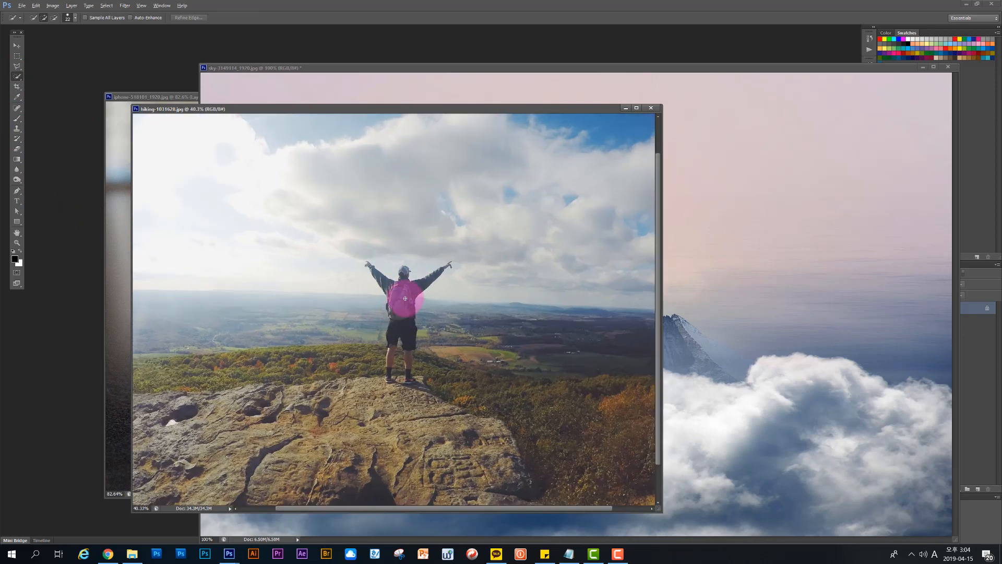
{"action": "scroll", "coordinate": [387, 294], "scroll_direction": "up", "scroll_amount": 2}
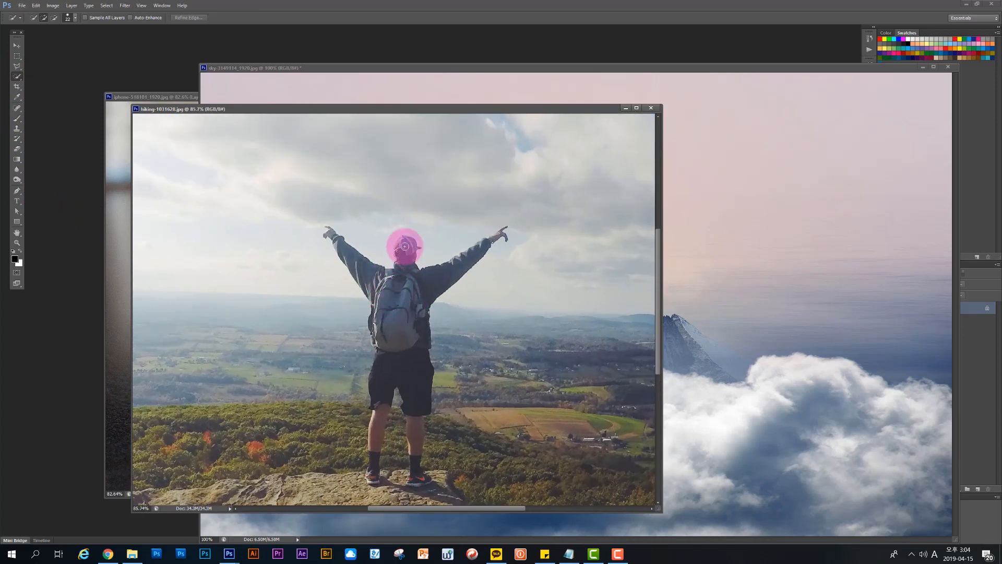
{"action": "mouse_move", "coordinate": [405, 246]}
{"action": "left_mouse_down"}
{"action": "mouse_move", "coordinate": [393, 295]}
{"action": "mouse_move", "coordinate": [355, 262]}
{"action": "mouse_move", "coordinate": [489, 270]}
{"action": "mouse_move", "coordinate": [493, 252]}
{"action": "mouse_move", "coordinate": [487, 242]}
{"action": "mouse_move", "coordinate": [410, 367]}
{"action": "mouse_move", "coordinate": [394, 356]}
{"action": "mouse_move", "coordinate": [388, 368]}
{"action": "mouse_move", "coordinate": [394, 425]}
{"action": "mouse_move", "coordinate": [384, 429]}
{"action": "mouse_move", "coordinate": [382, 418]}
{"action": "mouse_move", "coordinate": [369, 468]}
{"action": "mouse_move", "coordinate": [411, 448]}
{"action": "mouse_move", "coordinate": [412, 431]}
{"action": "mouse_move", "coordinate": [423, 479]}
{"action": "mouse_move", "coordinate": [400, 480]}
{"action": "mouse_move", "coordinate": [434, 494]}
{"action": "mouse_move", "coordinate": [393, 488]}
{"action": "left_mouse_up"}
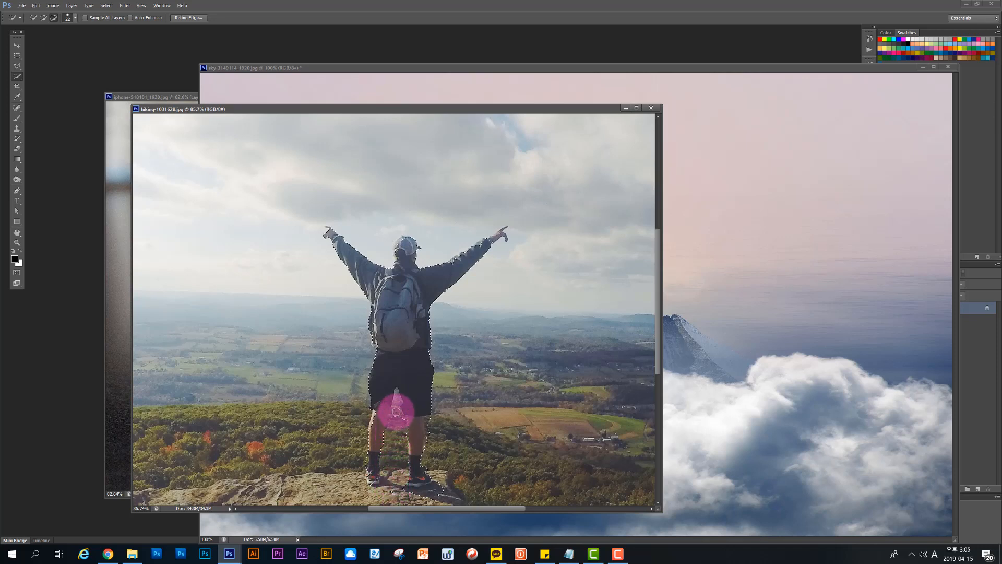
Step: Subtract the background between the hiker's legs from the selection and clean up its outline around the shoes
{"action": "mouse_move", "coordinate": [396, 412]}
{"action": "left_mouse_down"}
{"action": "mouse_move", "coordinate": [396, 403]}
{"action": "mouse_move", "coordinate": [386, 475]}
{"action": "mouse_move", "coordinate": [445, 494]}
{"action": "left_mouse_up"}
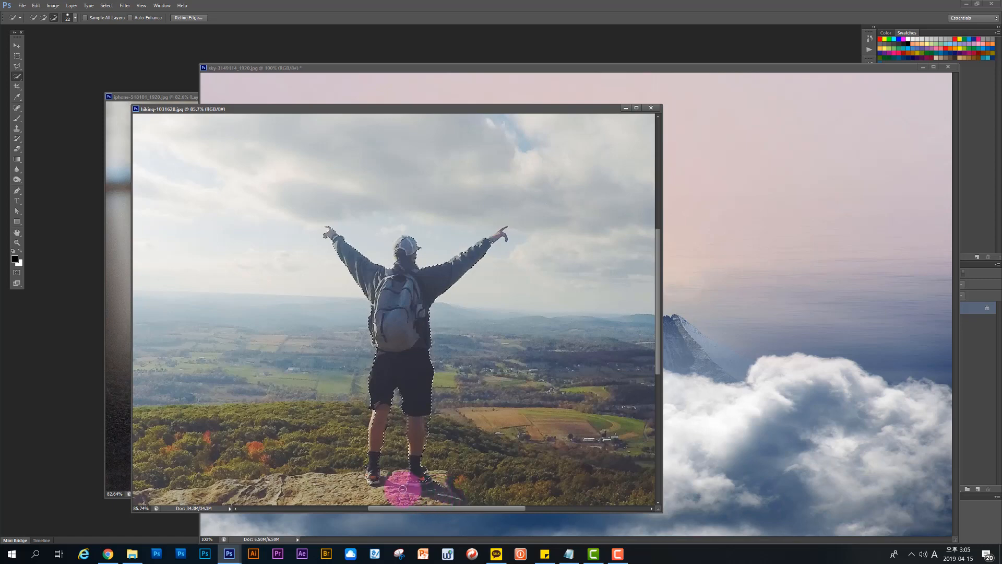
{"action": "scroll", "coordinate": [435, 488], "scroll_direction": "up", "scroll_amount": 2}
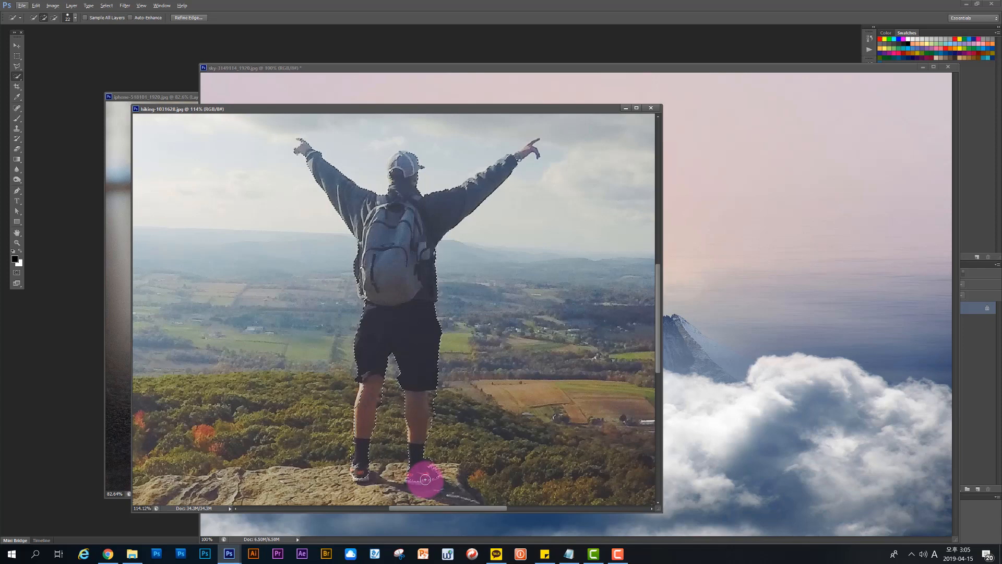
{"action": "key", "text": "alt"}
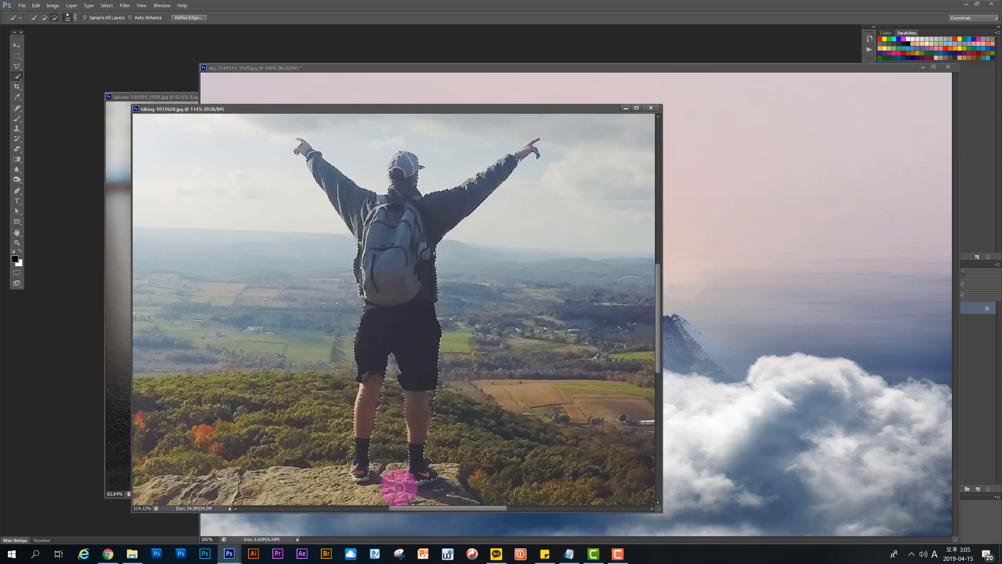
{"action": "scroll", "coordinate": [366, 482], "scroll_direction": "up", "scroll_amount": 1}
{"action": "scroll", "coordinate": [367, 486], "scroll_direction": "up", "scroll_amount": 2}
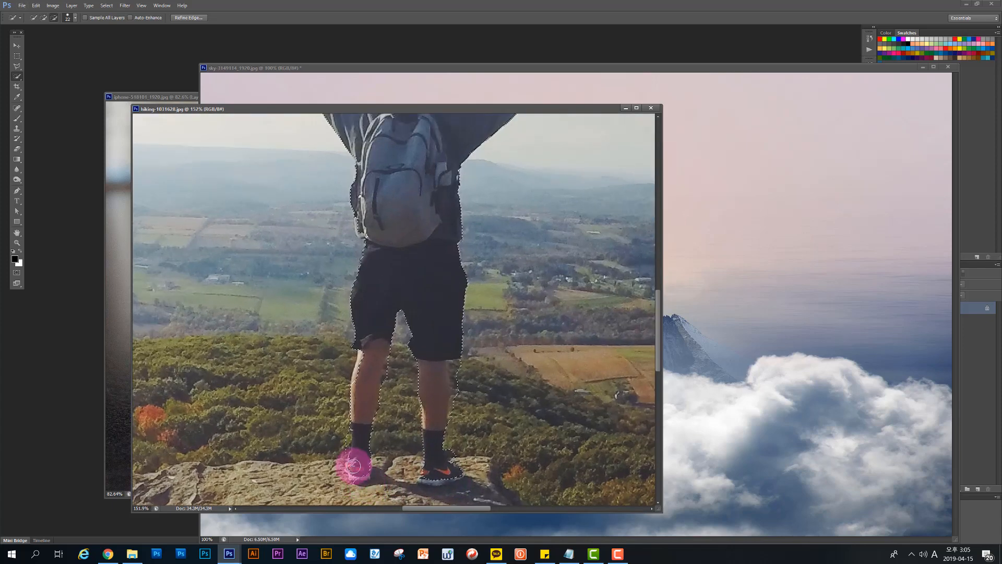
{"action": "scroll", "coordinate": [352, 467], "scroll_direction": "down", "scroll_amount": 2}
{"action": "scroll", "coordinate": [352, 468], "scroll_direction": "up", "scroll_amount": 3}
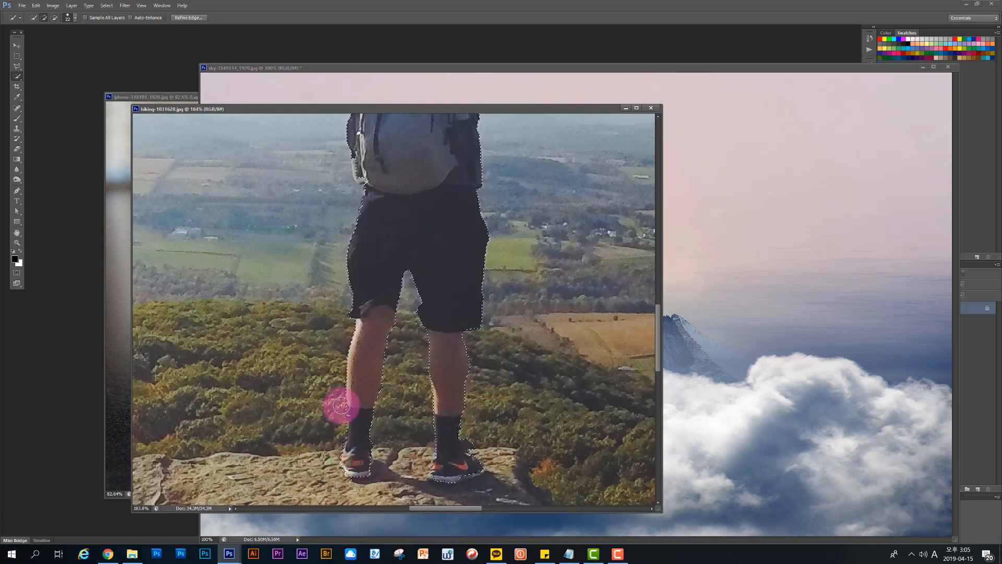
Step: Extend the hiker selection along the lower left edge of the backpack
{"action": "scroll", "coordinate": [416, 248], "scroll_direction": "up", "scroll_amount": 3}
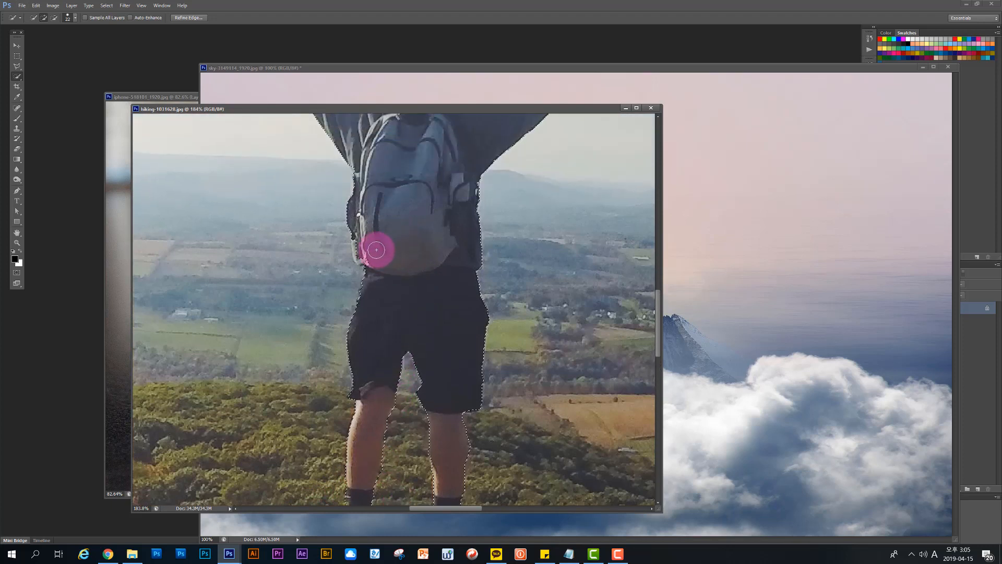
{"action": "left_click_drag", "start_coordinate": [359, 241], "coordinate": [362, 251]}
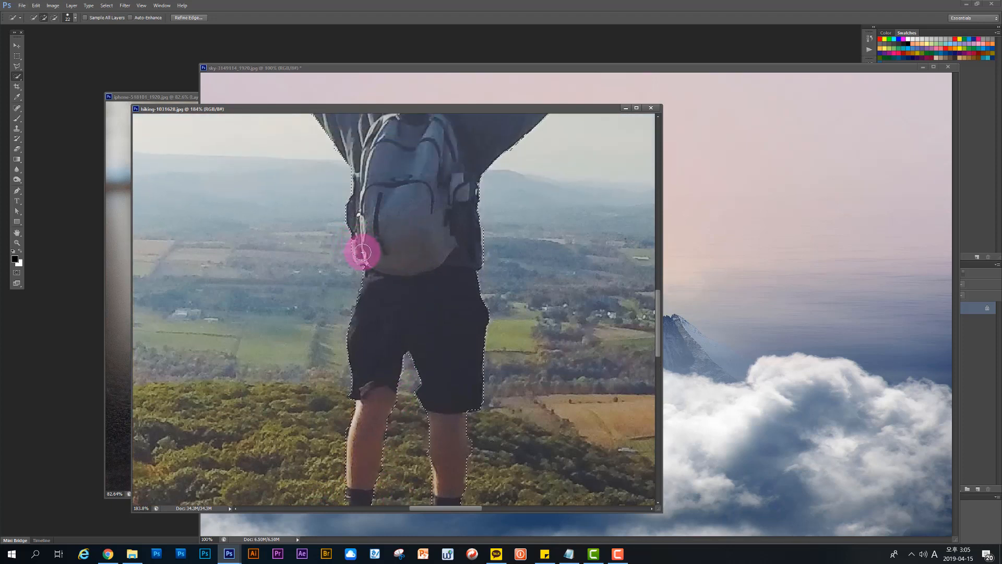
{"action": "scroll", "coordinate": [413, 232], "scroll_direction": "up", "scroll_amount": 5}
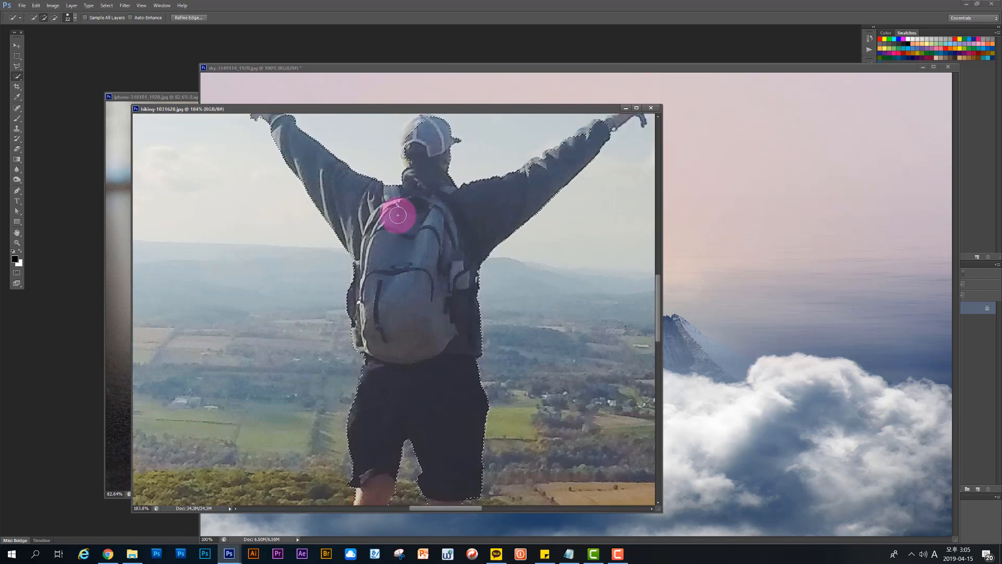
Step: Add the pointing finger of the hiker's raised left hand to the selection with a smaller Quick Selection brush
{"action": "scroll", "coordinate": [243, 135], "scroll_direction": "up", "scroll_amount": 5}
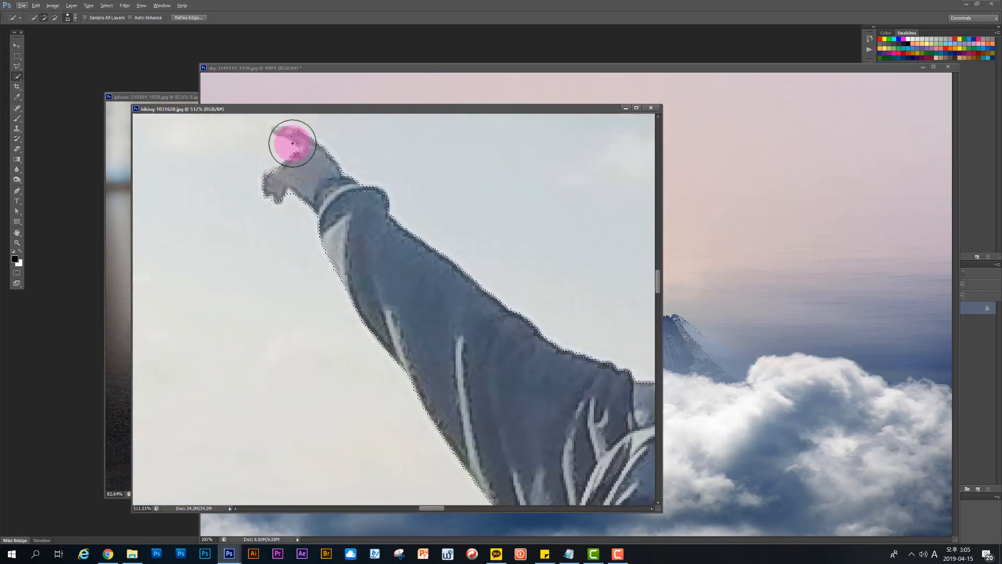
{"action": "mouse_move", "coordinate": [310, 142]}
{"action": "left_mouse_down"}
{"action": "mouse_move", "coordinate": [295, 119]}
{"action": "mouse_move", "coordinate": [250, 123]}
{"action": "mouse_move", "coordinate": [298, 142]}
{"action": "left_mouse_up"}
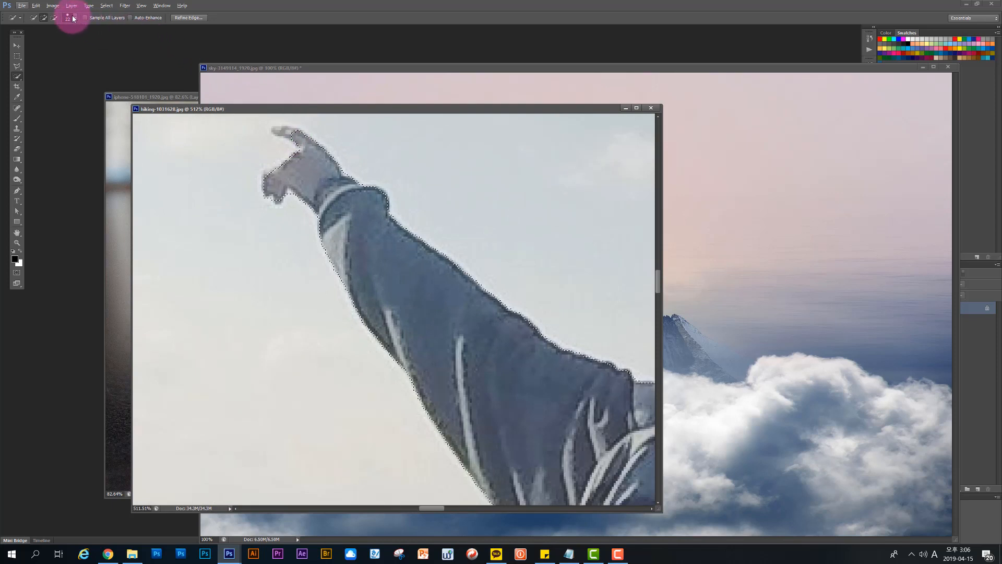
{"action": "left_click", "coordinate": [74, 17]}
{"action": "left_click", "coordinate": [36, 41]}
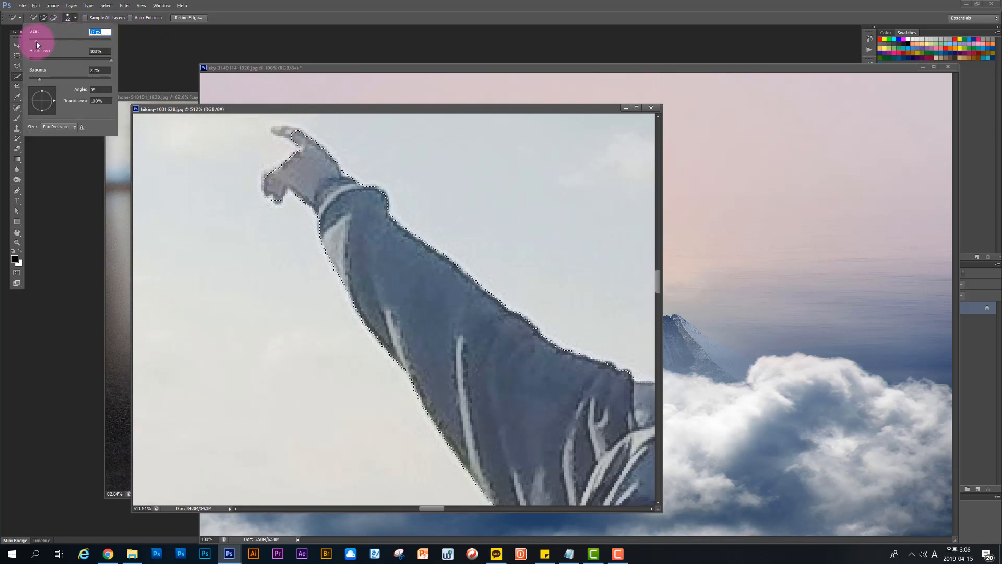
{"action": "left_click", "coordinate": [247, 114]}
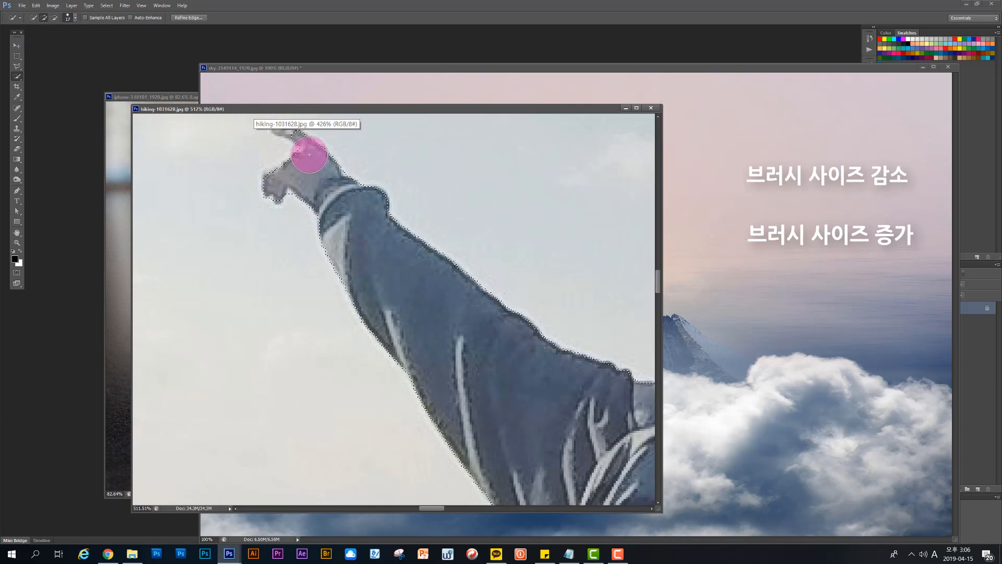
{"action": "key", "text": "bracketleft"}
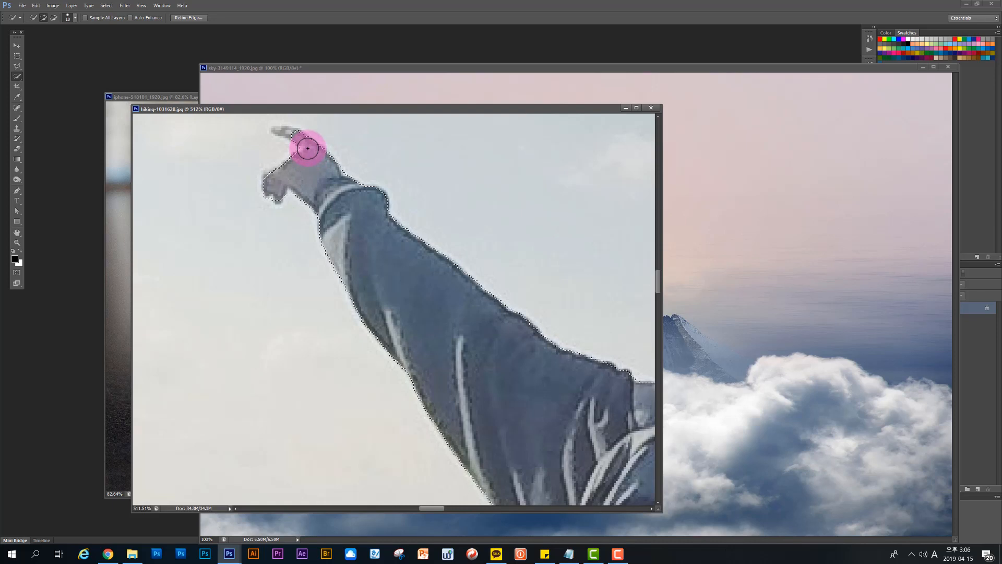
{"action": "key", "text": "bracketleft"}
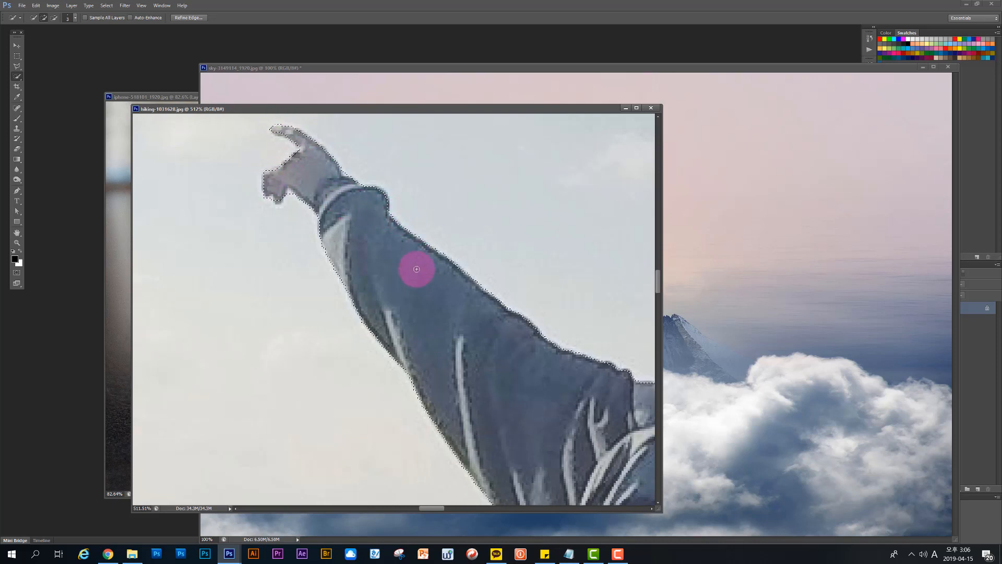
{"action": "scroll", "coordinate": [386, 283], "scroll_direction": "down", "scroll_amount": 2}
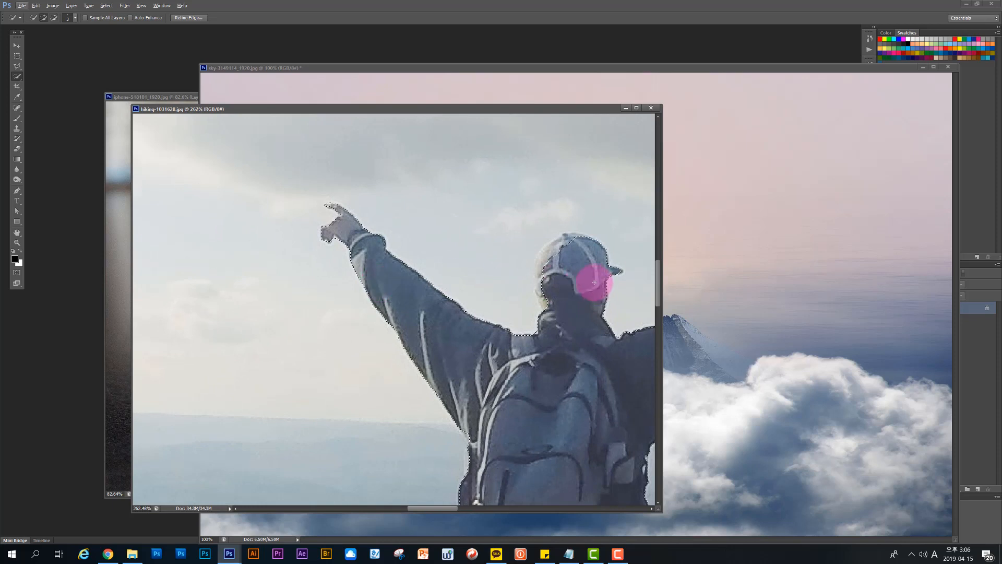
Step: Refine the selection edge around the hiker's cap and add the raised right hand with its fingers to the selection
{"action": "left_click_drag", "start_coordinate": [564, 258], "coordinate": [552, 249]}
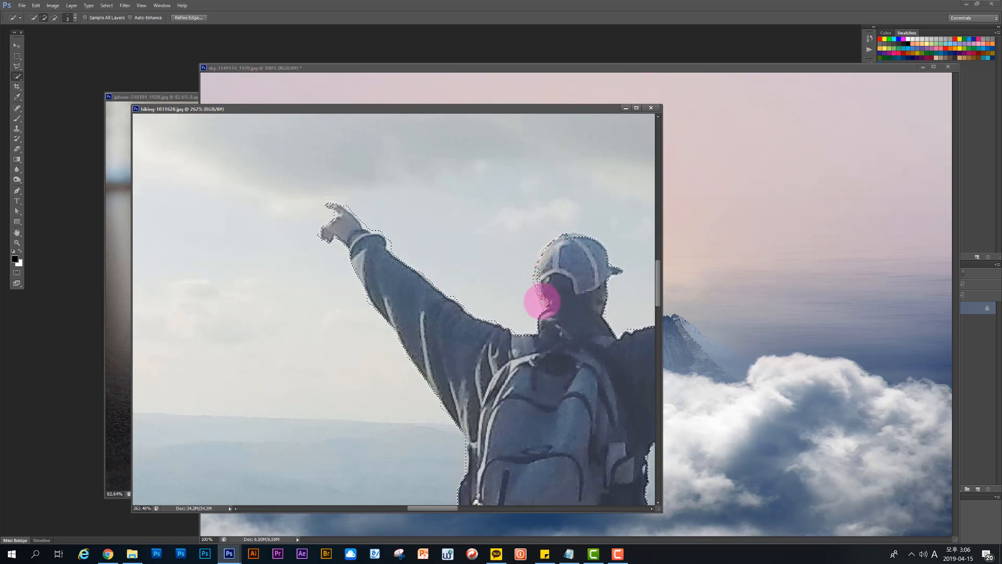
{"action": "mouse_move", "coordinate": [545, 277]}
{"action": "left_mouse_down"}
{"action": "mouse_move", "coordinate": [537, 268]}
{"action": "mouse_move", "coordinate": [550, 237]}
{"action": "mouse_move", "coordinate": [574, 234]}
{"action": "left_mouse_up"}
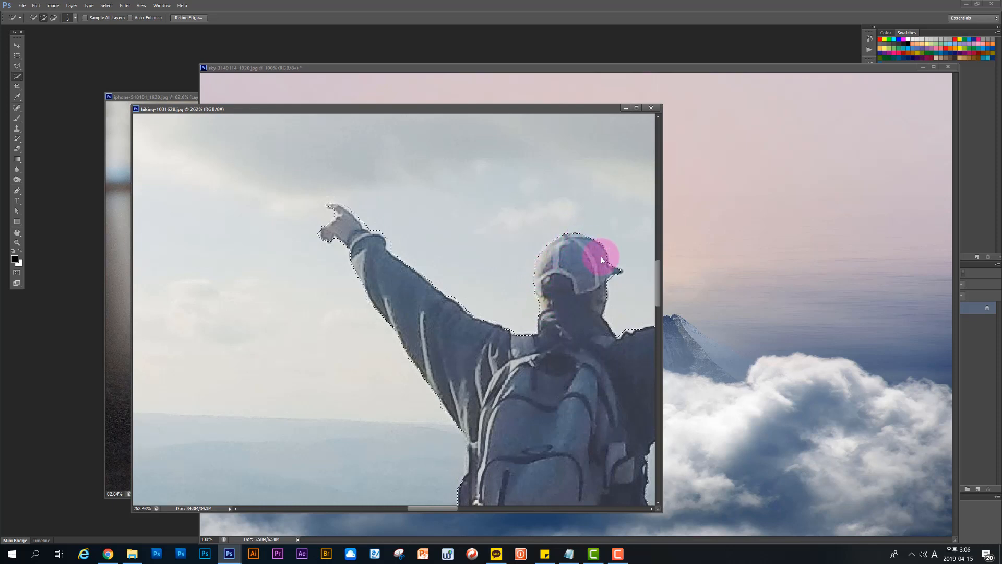
{"action": "scroll", "coordinate": [540, 282], "scroll_direction": "down", "scroll_amount": 2}
{"action": "scroll", "coordinate": [523, 279], "scroll_direction": "down", "scroll_amount": 5}
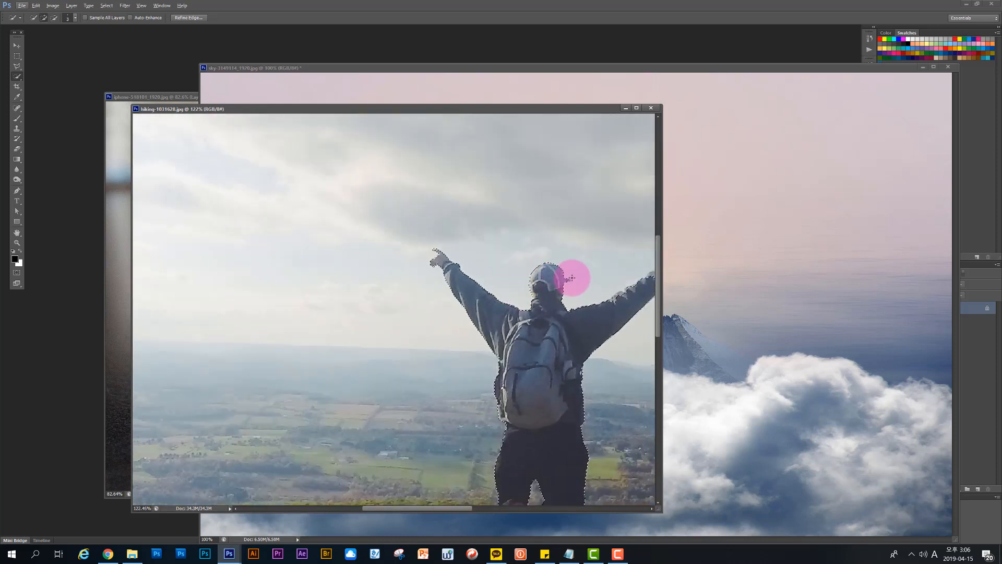
{"action": "scroll", "coordinate": [583, 256], "scroll_direction": "up", "scroll_amount": 4}
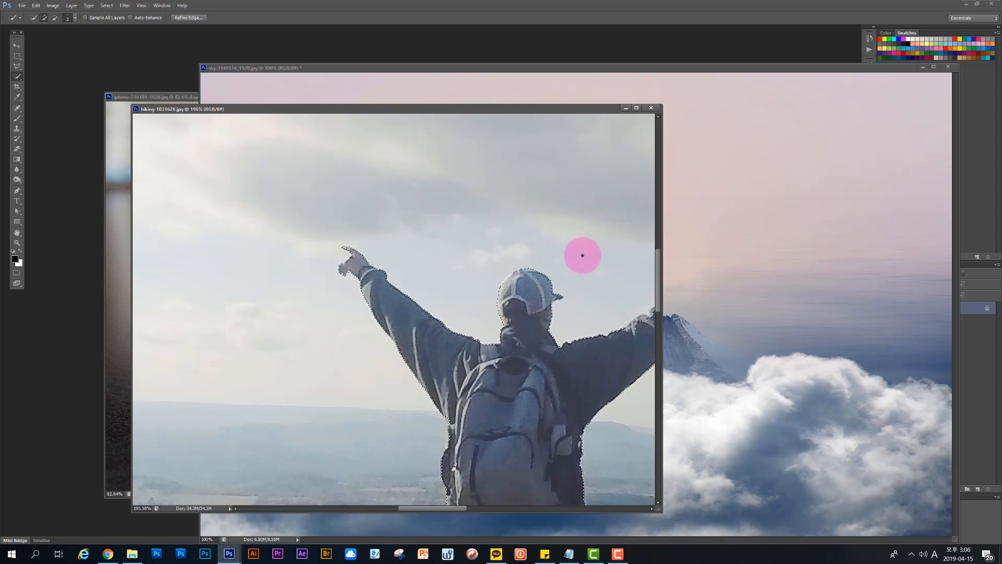
{"action": "left_click_drag", "start_coordinate": [583, 256], "coordinate": [425, 268]}
{"action": "left_click_drag", "start_coordinate": [487, 342], "coordinate": [481, 343]}
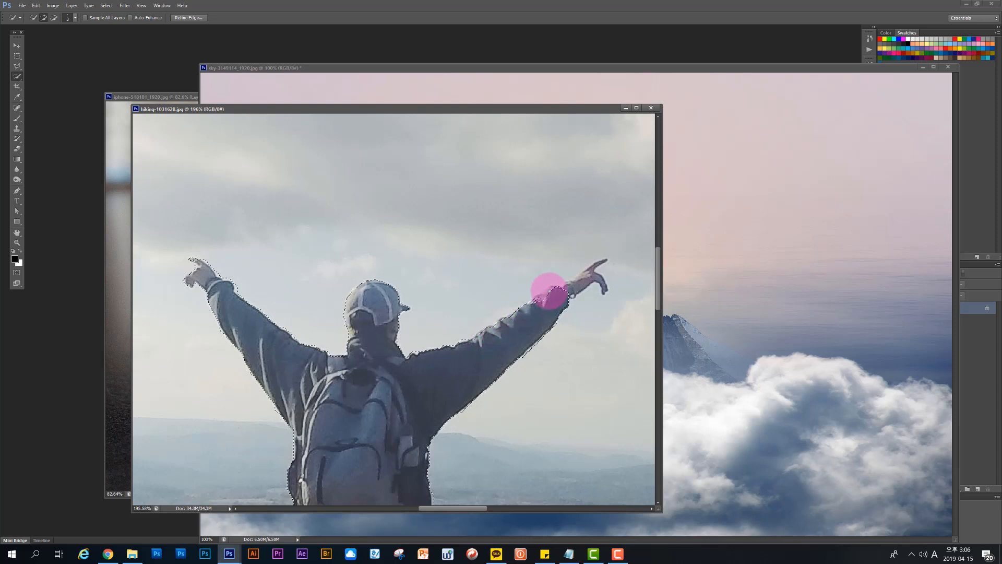
{"action": "left_click_drag", "start_coordinate": [547, 297], "coordinate": [595, 265]}
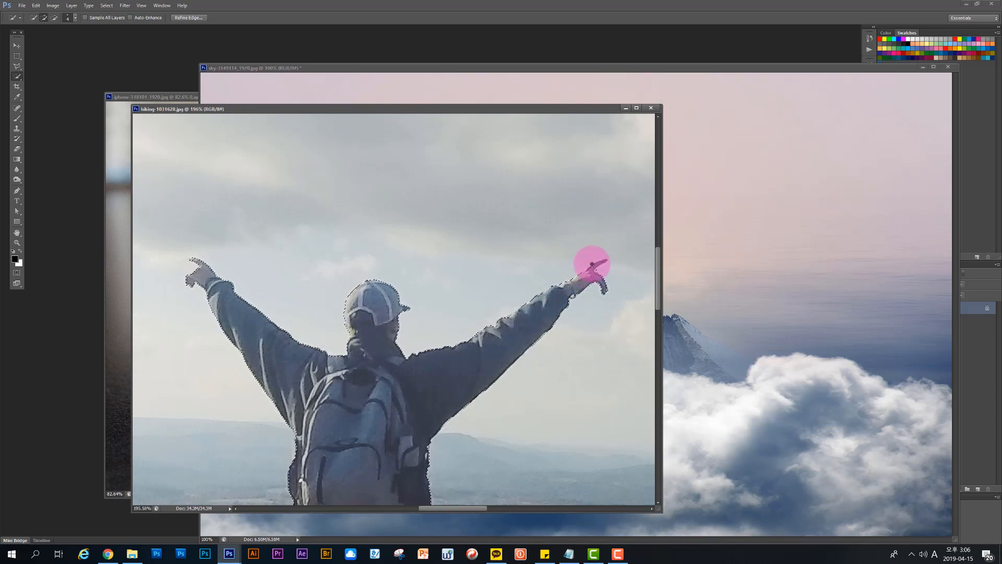
{"action": "mouse_move", "coordinate": [604, 259]}
{"action": "left_mouse_down"}
{"action": "mouse_move", "coordinate": [572, 287]}
{"action": "mouse_move", "coordinate": [583, 281]}
{"action": "left_mouse_up"}
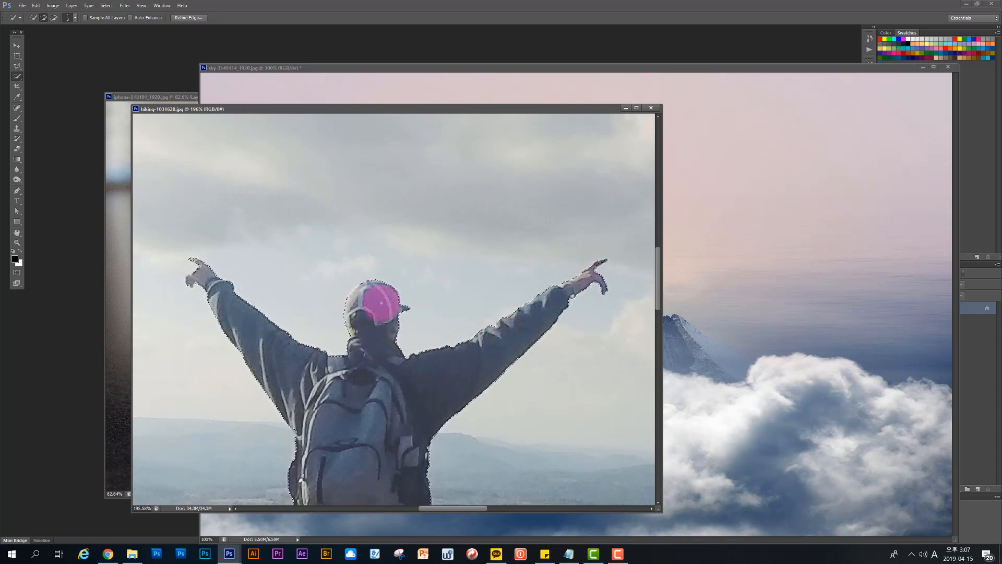
Step: Check the hiker's selection outline from the raised hands down to the shoes
{"action": "scroll", "coordinate": [382, 301], "scroll_direction": "down", "scroll_amount": 2}
{"action": "scroll", "coordinate": [543, 292], "scroll_direction": "down", "scroll_amount": 2}
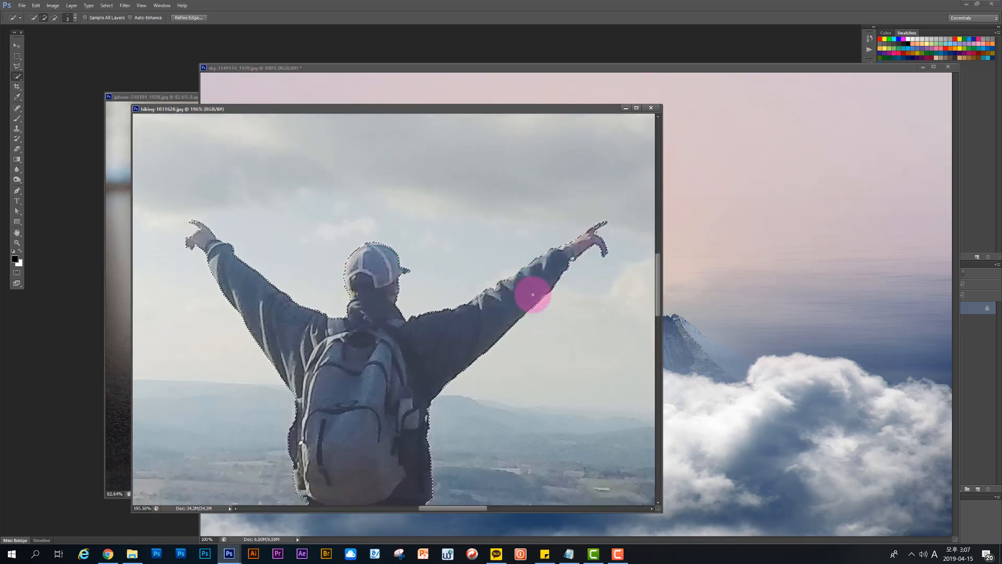
{"action": "scroll", "coordinate": [517, 296], "scroll_direction": "down", "scroll_amount": 1}
{"action": "scroll", "coordinate": [460, 298], "scroll_direction": "down", "scroll_amount": 3}
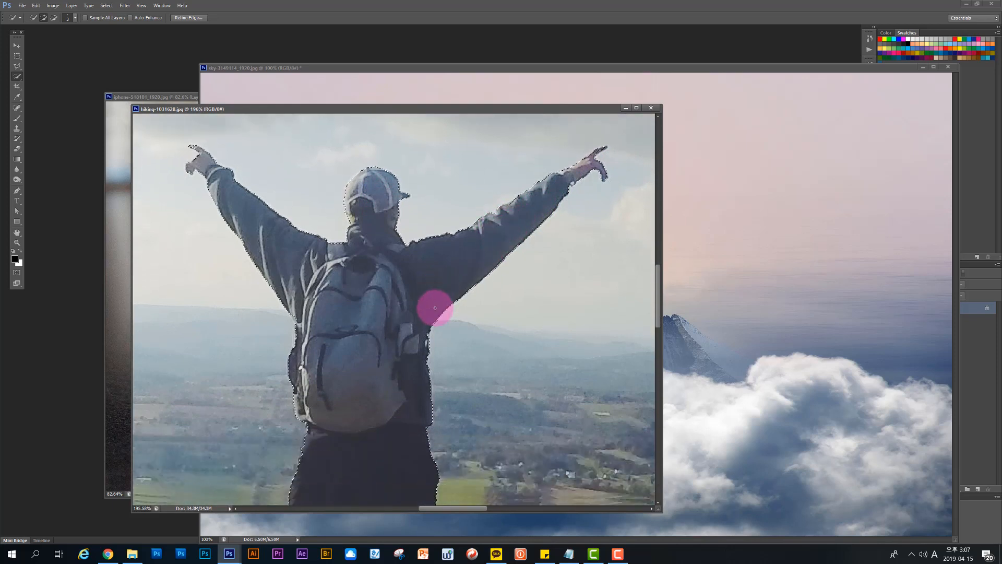
{"action": "scroll", "coordinate": [432, 329], "scroll_direction": "down", "scroll_amount": 14}
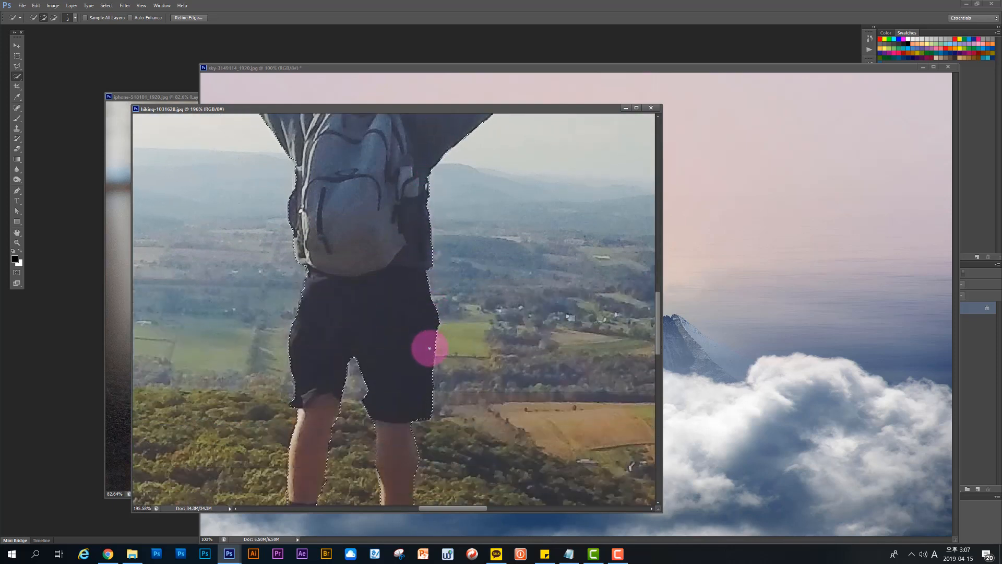
{"action": "scroll", "coordinate": [429, 348], "scroll_direction": "down", "scroll_amount": 3}
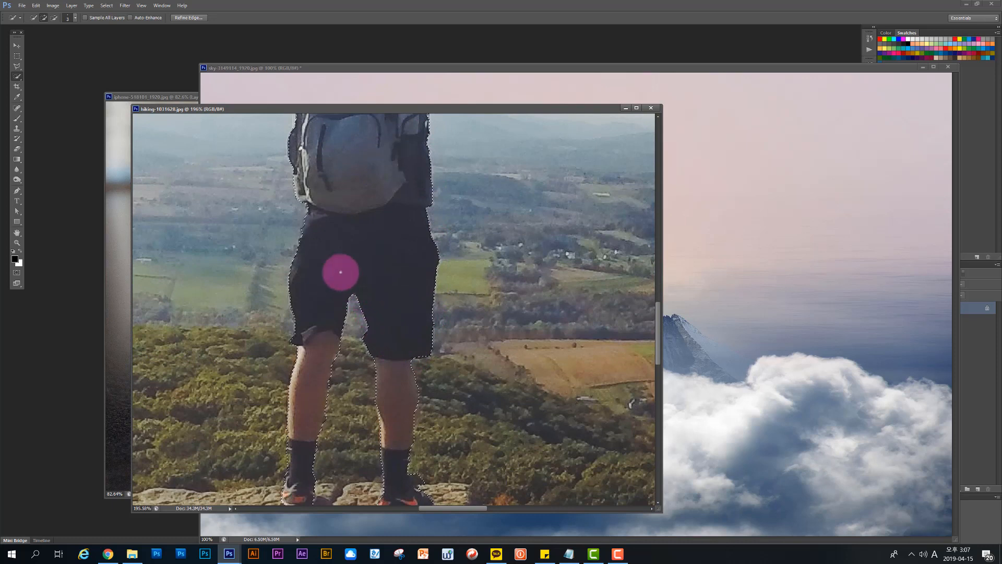
{"action": "scroll", "coordinate": [338, 259], "scroll_direction": "down", "scroll_amount": 3}
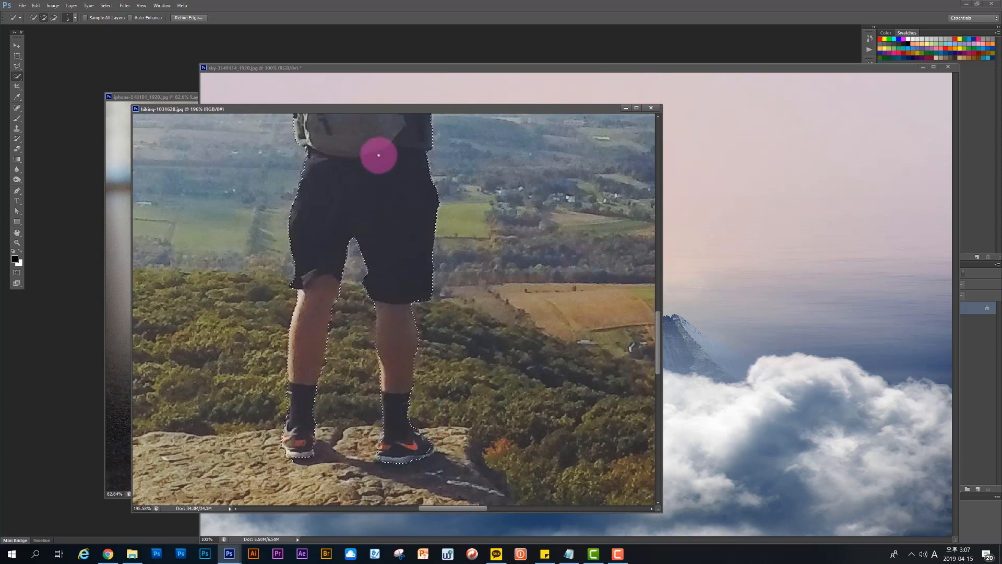
Step: Soften the hiker selection with Refine Edge, using a feather of about 1 px and output to Selection
{"action": "left_click", "coordinate": [193, 18]}
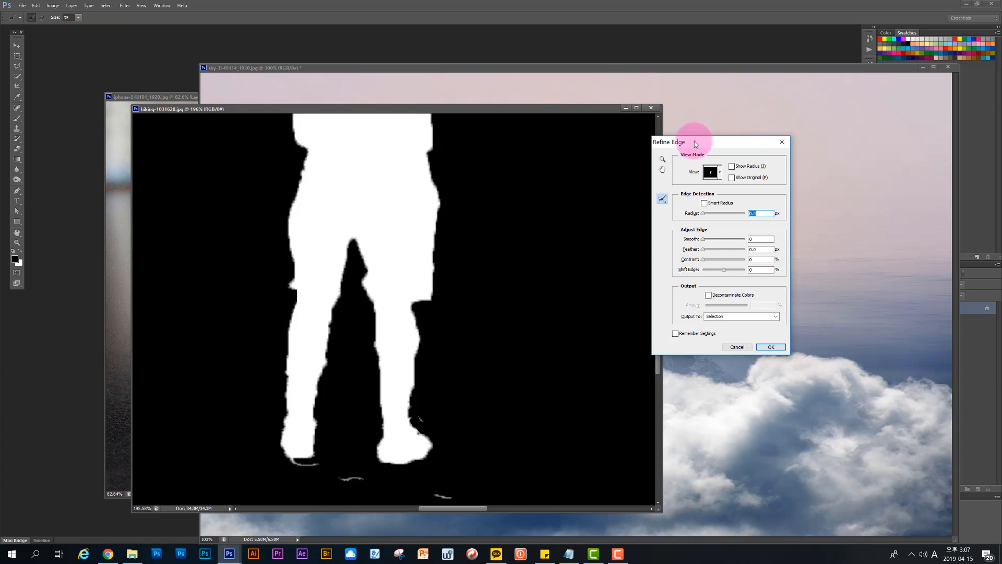
{"action": "left_click_drag", "start_coordinate": [726, 140], "coordinate": [775, 141]}
{"action": "left_click_drag", "start_coordinate": [659, 318], "coordinate": [657, 270]}
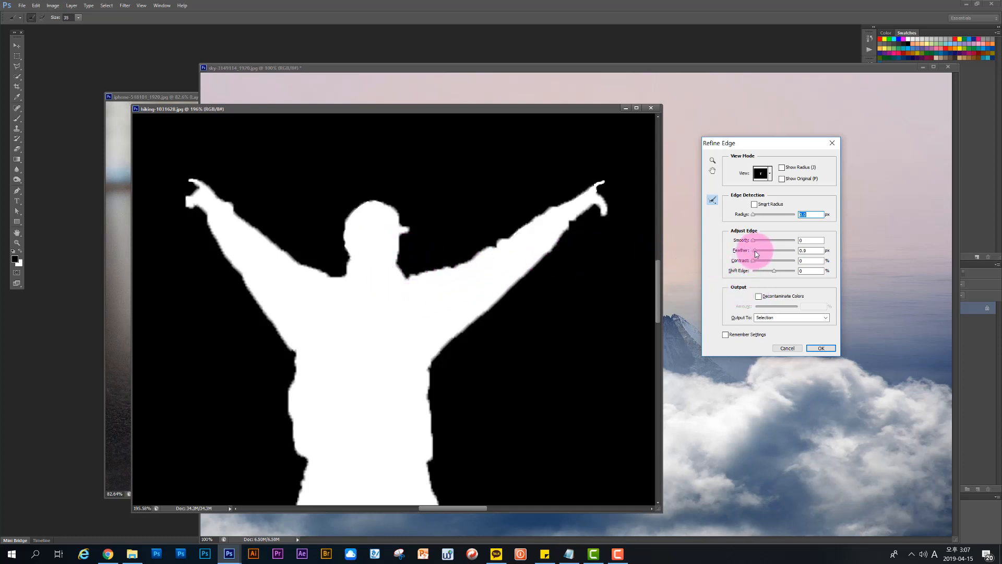
{"action": "left_click_drag", "start_coordinate": [759, 250], "coordinate": [757, 252]}
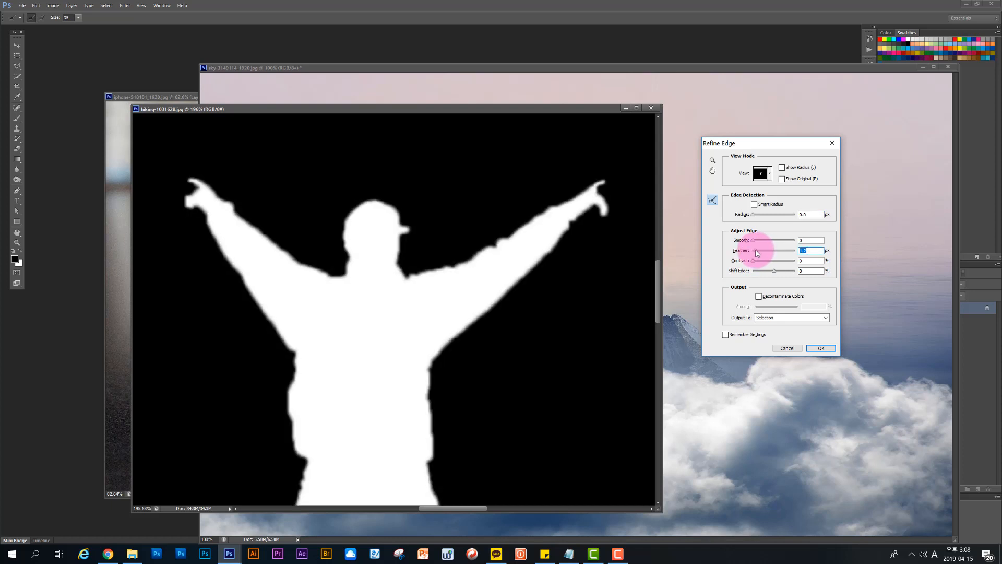
{"action": "left_click_drag", "start_coordinate": [657, 309], "coordinate": [657, 347]}
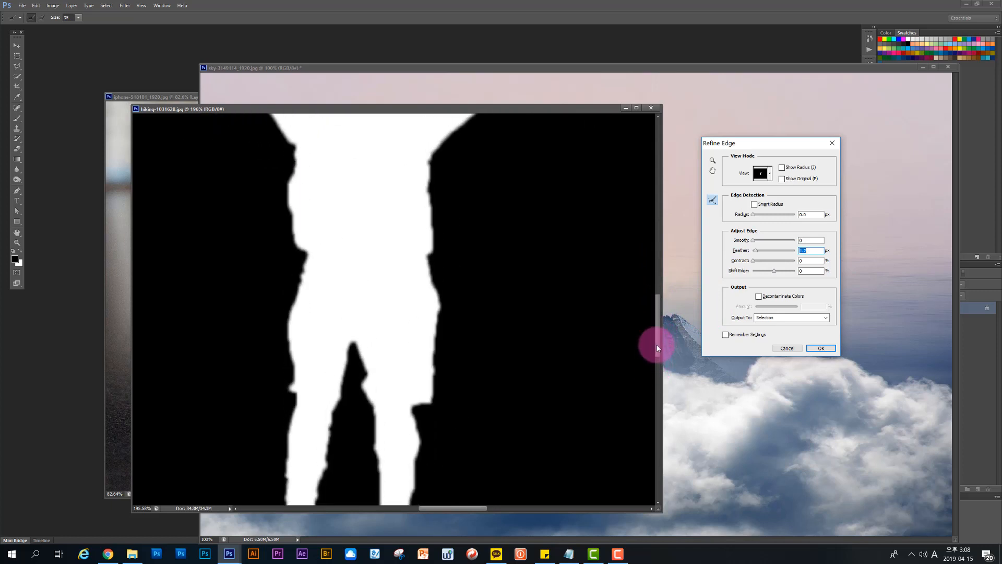
{"action": "left_click", "coordinate": [830, 349]}
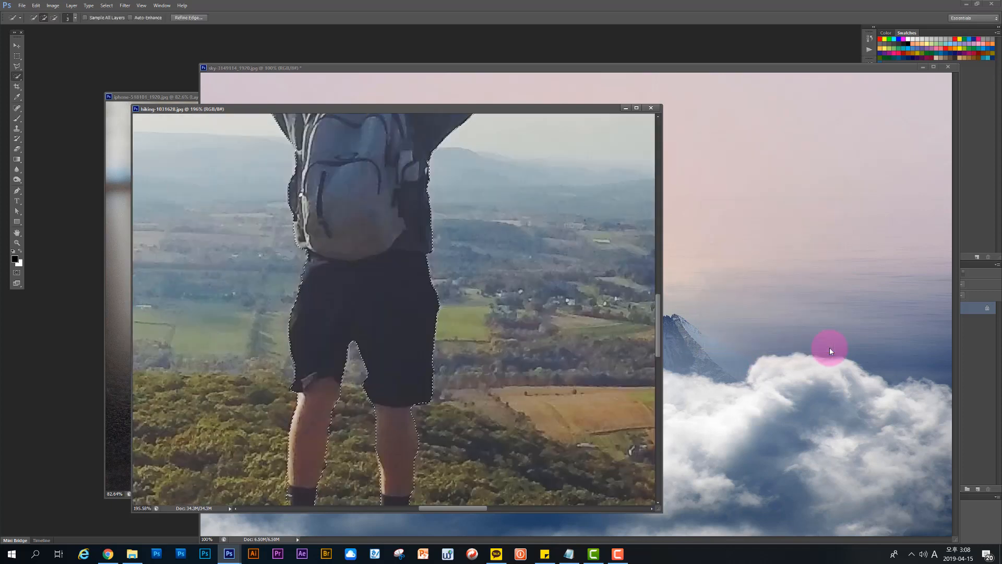
Step: Minimize the sky image and move the selected hiker into the iPhone composite, standing him over the phone's home button
{"action": "scroll", "coordinate": [505, 278], "scroll_direction": "down", "scroll_amount": 2}
{"action": "scroll", "coordinate": [505, 277], "scroll_direction": "down", "scroll_amount": 2}
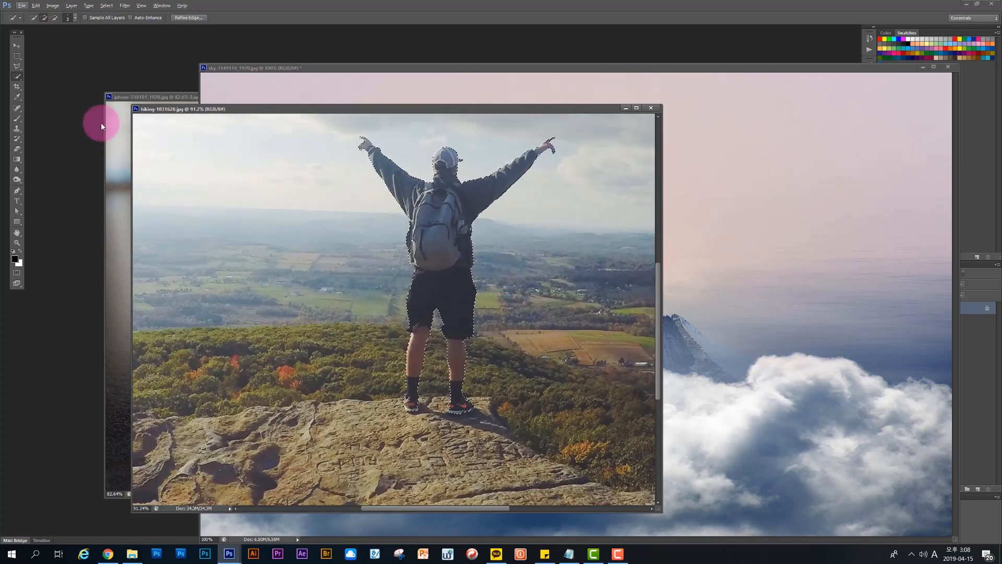
{"action": "left_click", "coordinate": [13, 44]}
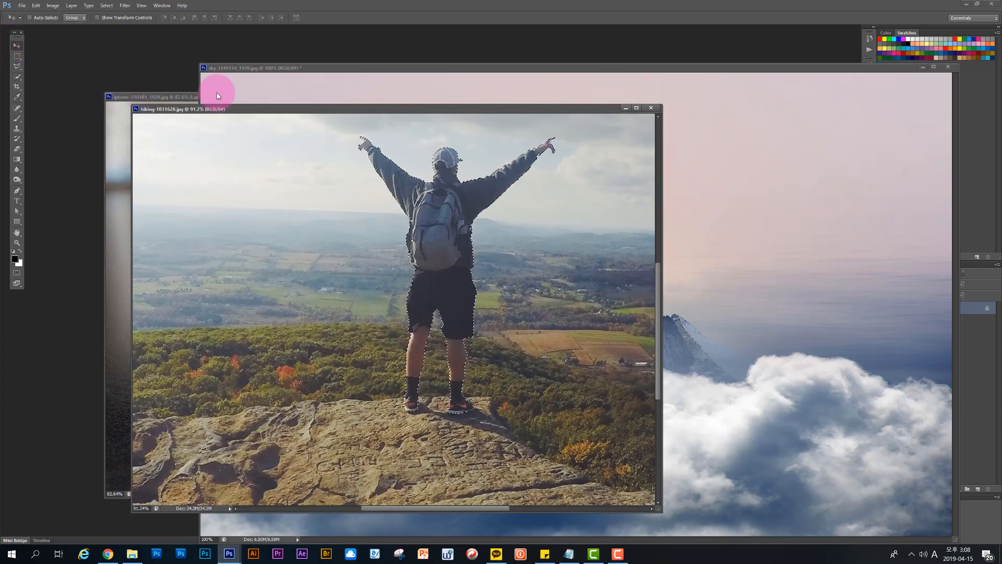
{"action": "left_click_drag", "start_coordinate": [230, 108], "coordinate": [304, 173]}
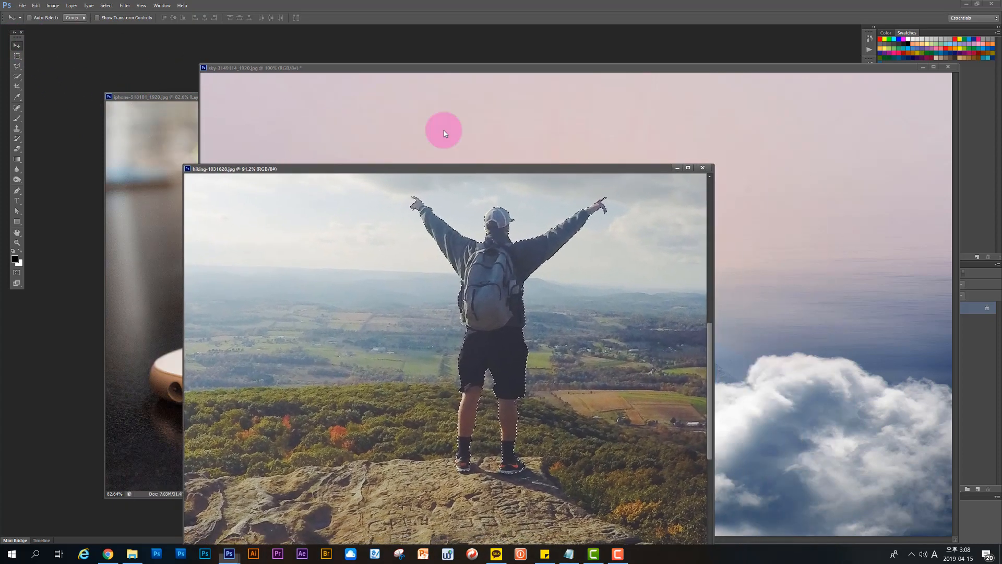
{"action": "left_click", "coordinate": [922, 71]}
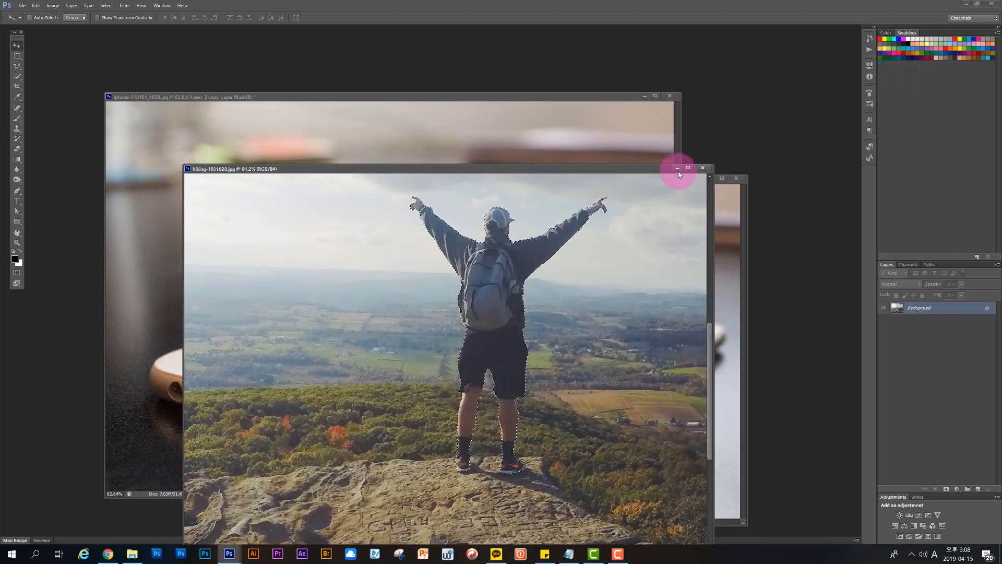
{"action": "left_click_drag", "start_coordinate": [442, 170], "coordinate": [385, 247]}
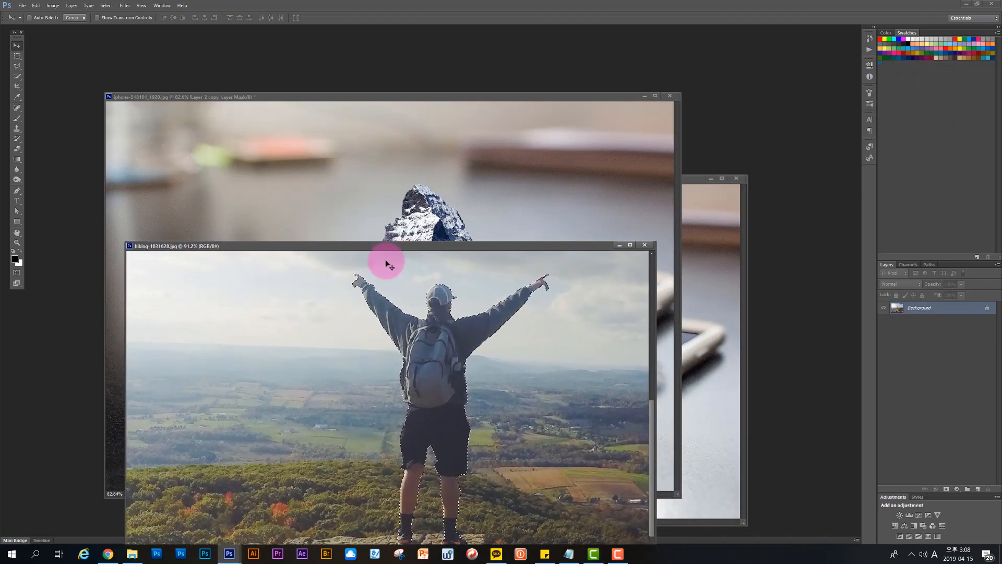
{"action": "left_click_drag", "start_coordinate": [429, 342], "coordinate": [312, 237]}
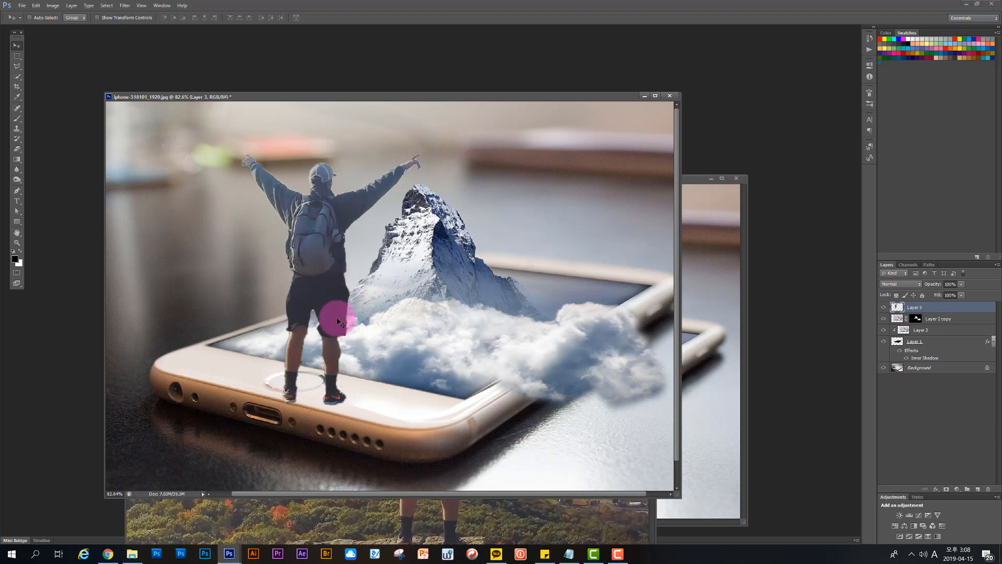
{"action": "left_click_drag", "start_coordinate": [317, 296], "coordinate": [307, 291]}
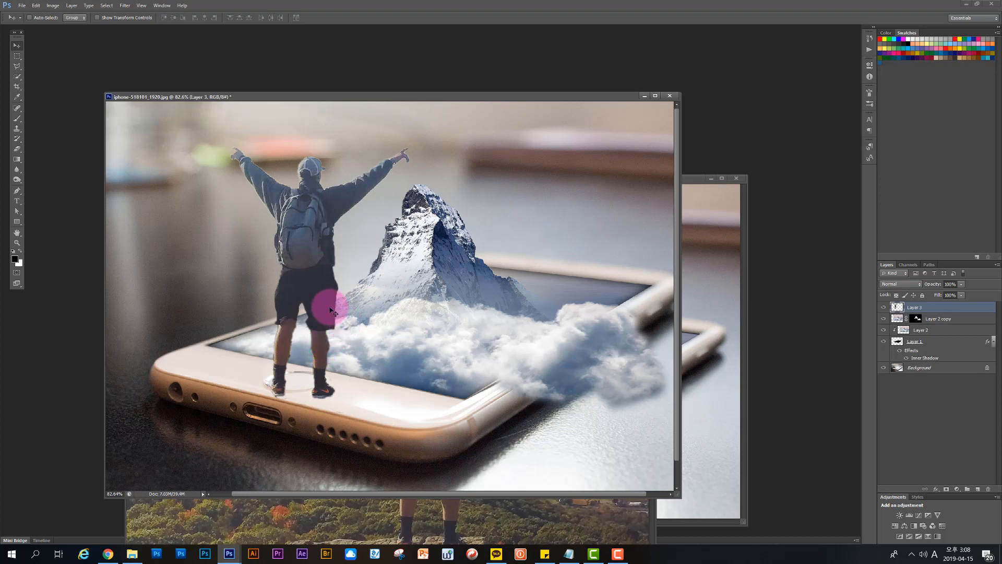
Step: Scale the hiker proportionally to about 49% and place his feet on the phone's home button
{"action": "key", "text": "ctrl+t"}
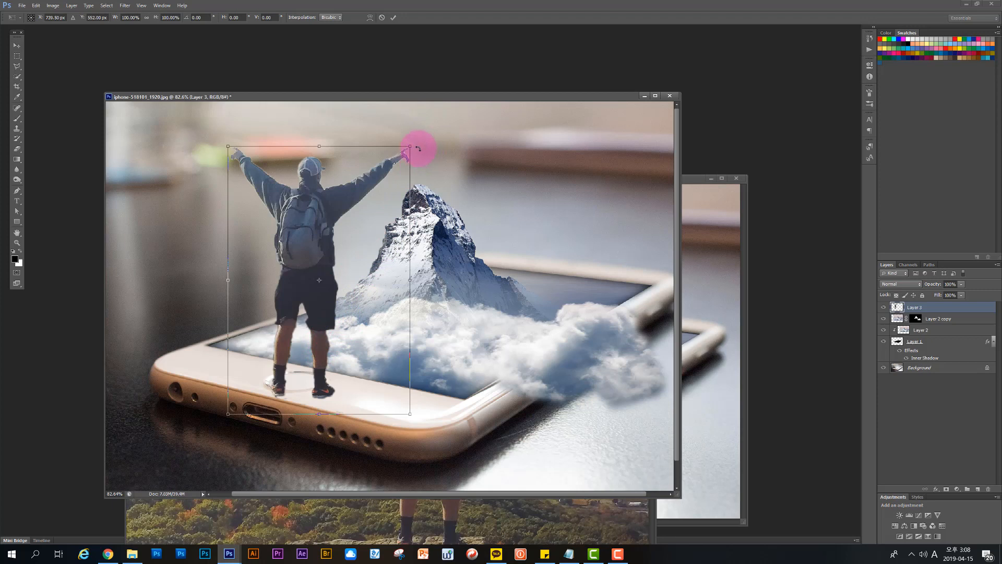
{"action": "left_click_drag", "start_coordinate": [412, 147], "coordinate": [329, 284]}
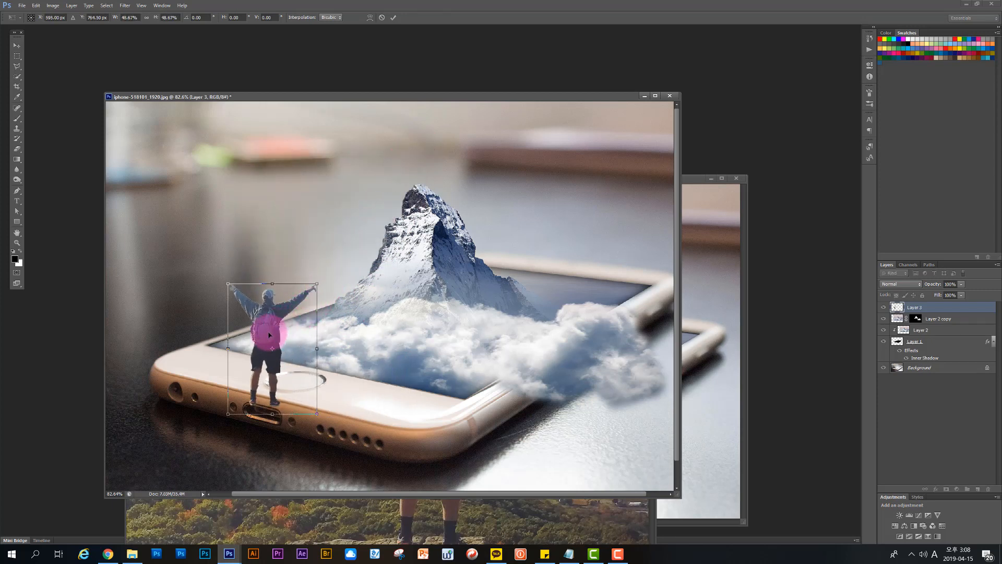
{"action": "left_click_drag", "start_coordinate": [269, 331], "coordinate": [300, 312]}
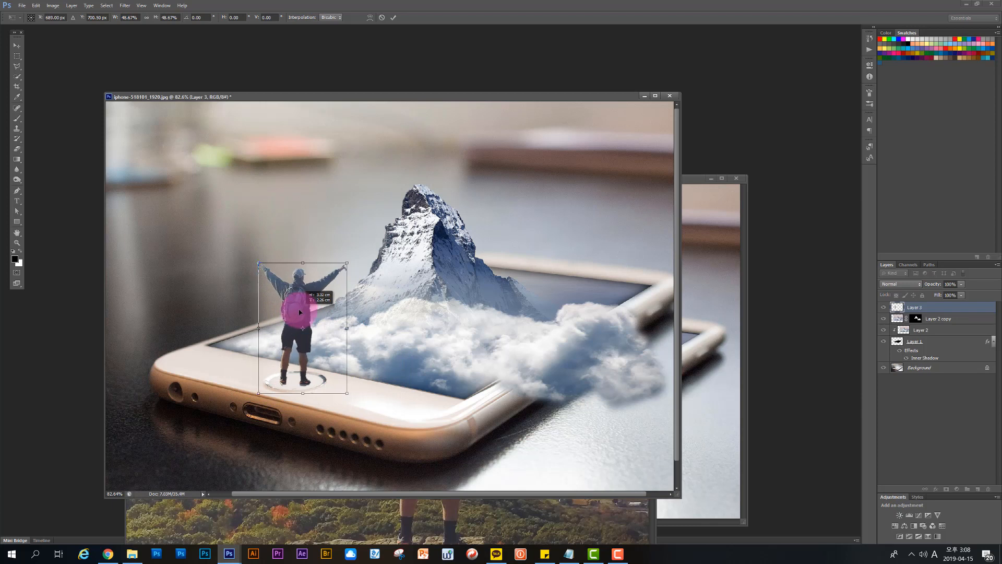
{"action": "key", "text": "Return"}
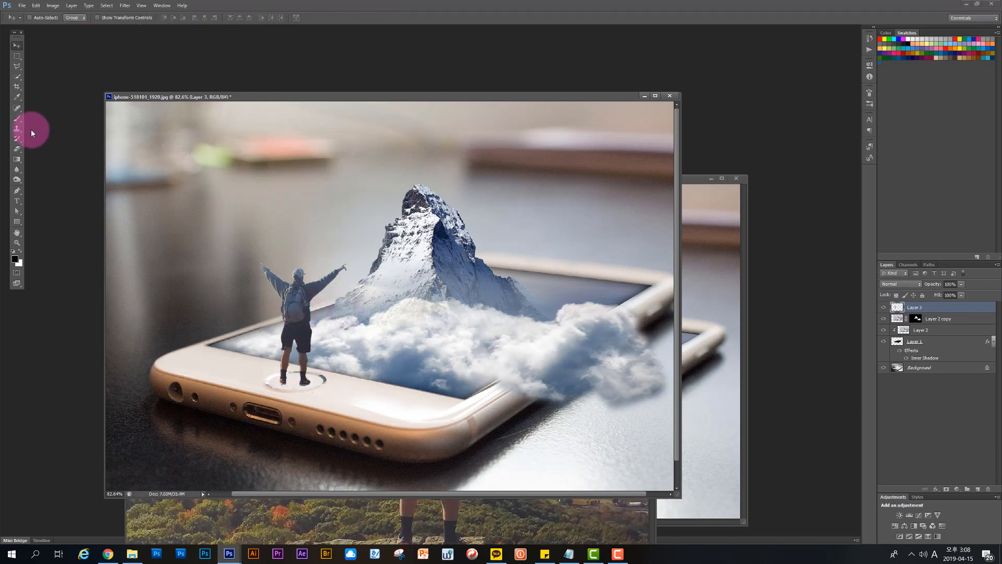
Step: Erase the stray background remnants around the hiker's shoes and the home button with a small hard eraser at 100% opacity
{"action": "left_click", "coordinate": [17, 149]}
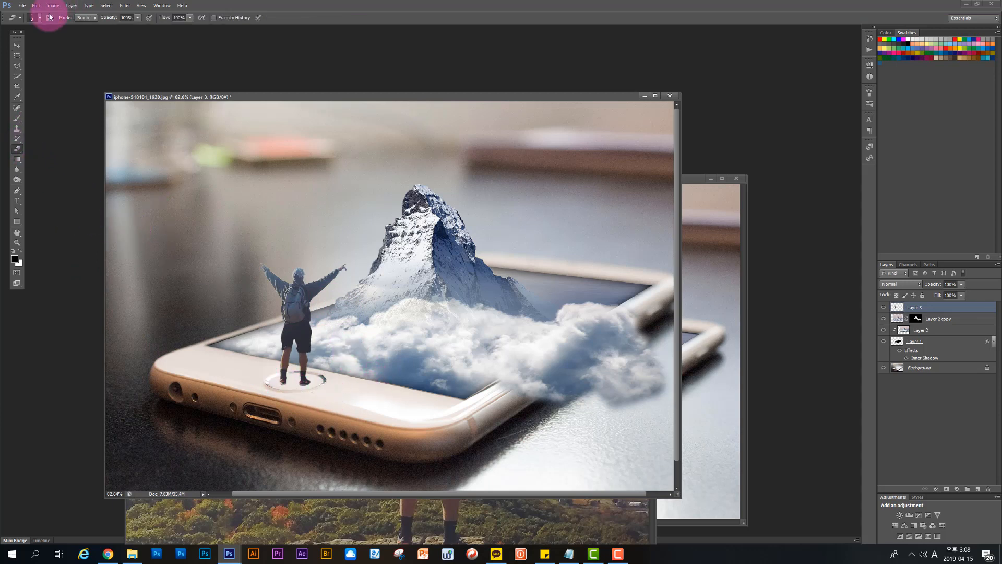
{"action": "left_click", "coordinate": [41, 21]}
{"action": "left_click", "coordinate": [26, 42]}
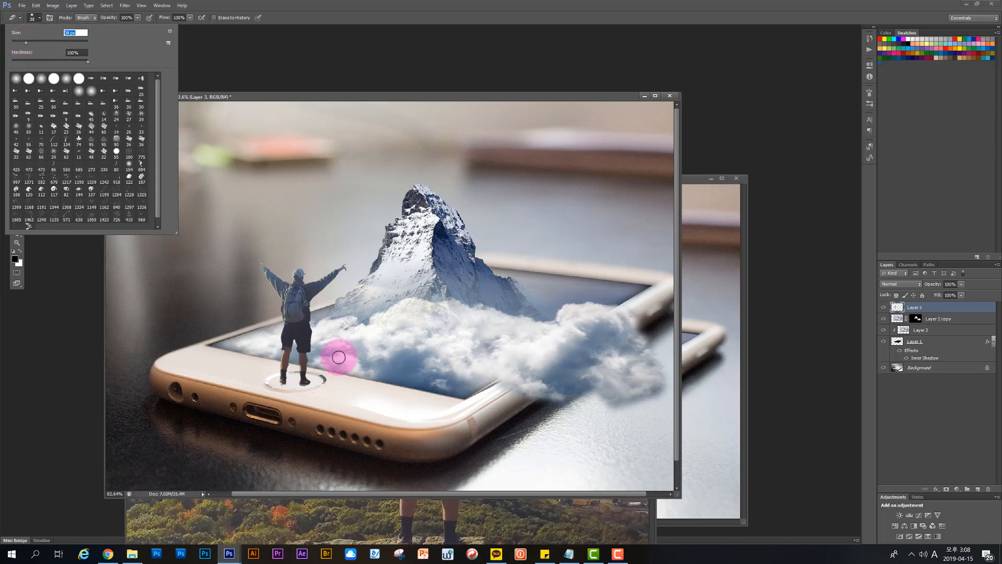
{"action": "left_click", "coordinate": [293, 394]}
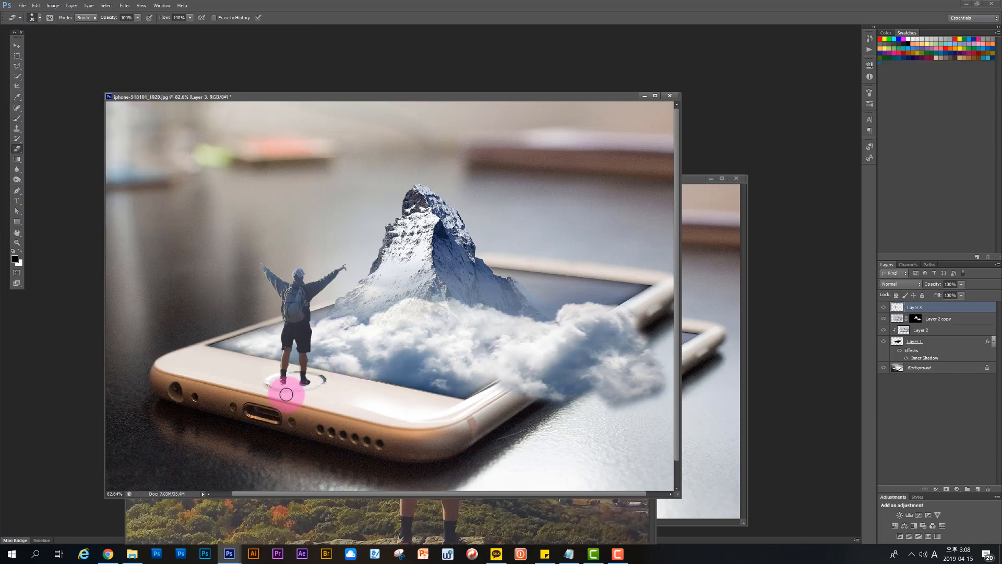
{"action": "mouse_move", "coordinate": [282, 391]}
{"action": "left_mouse_down"}
{"action": "mouse_move", "coordinate": [273, 394]}
{"action": "mouse_move", "coordinate": [298, 398]}
{"action": "mouse_move", "coordinate": [316, 364]}
{"action": "left_mouse_up"}
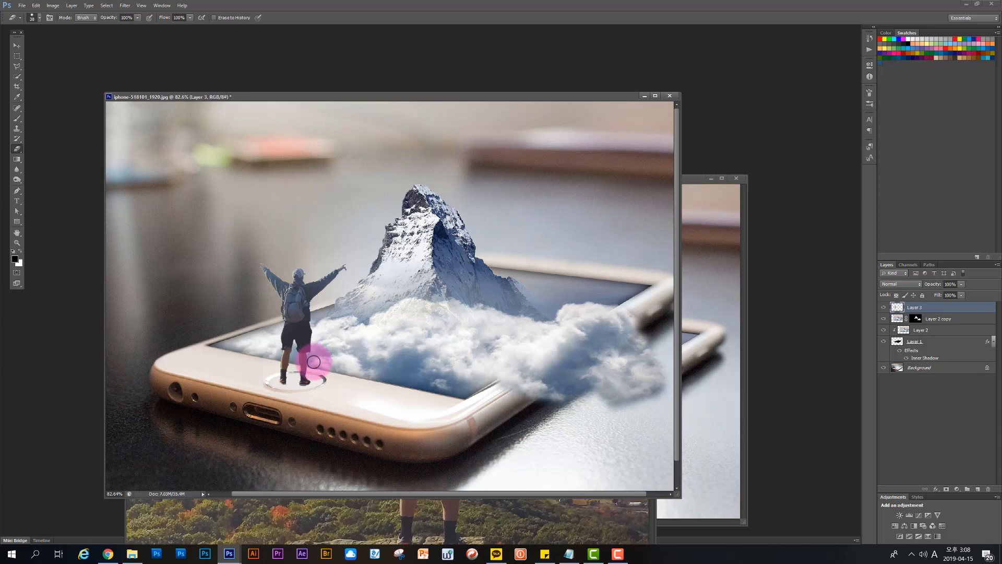
{"action": "scroll", "coordinate": [296, 368], "scroll_direction": "up", "scroll_amount": 11}
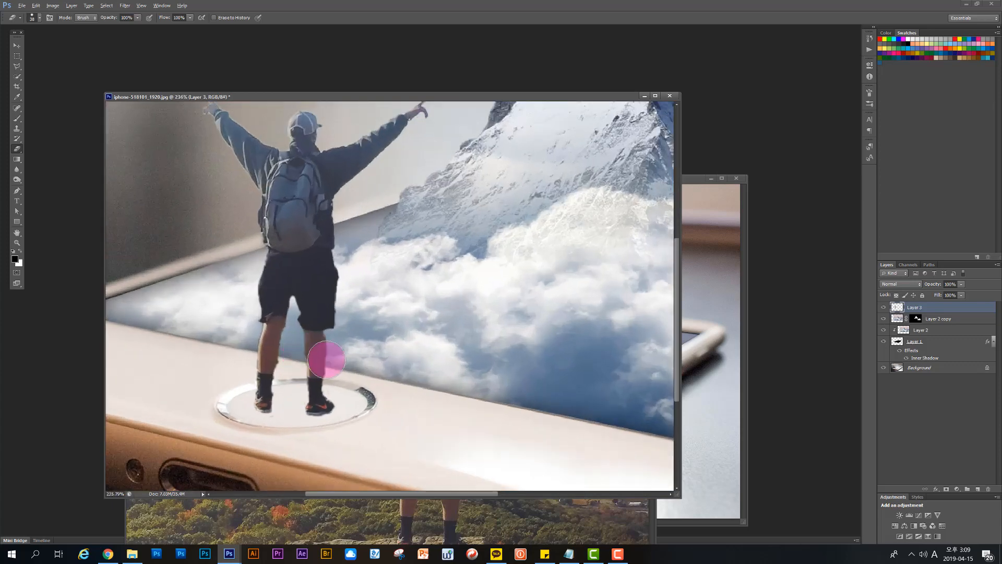
{"action": "mouse_move", "coordinate": [378, 391]}
{"action": "left_mouse_down"}
{"action": "mouse_move", "coordinate": [297, 379]}
{"action": "mouse_move", "coordinate": [280, 368]}
{"action": "mouse_move", "coordinate": [281, 353]}
{"action": "mouse_move", "coordinate": [284, 412]}
{"action": "mouse_move", "coordinate": [336, 393]}
{"action": "mouse_move", "coordinate": [359, 403]}
{"action": "mouse_move", "coordinate": [366, 423]}
{"action": "mouse_move", "coordinate": [309, 443]}
{"action": "mouse_move", "coordinate": [254, 429]}
{"action": "left_mouse_up"}
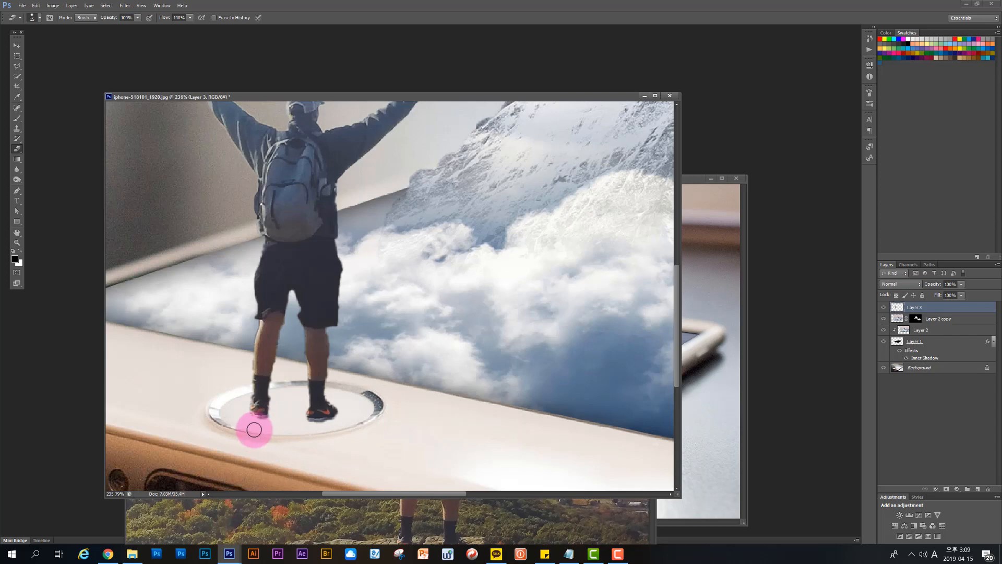
{"action": "scroll", "coordinate": [271, 402], "scroll_direction": "down", "scroll_amount": 6}
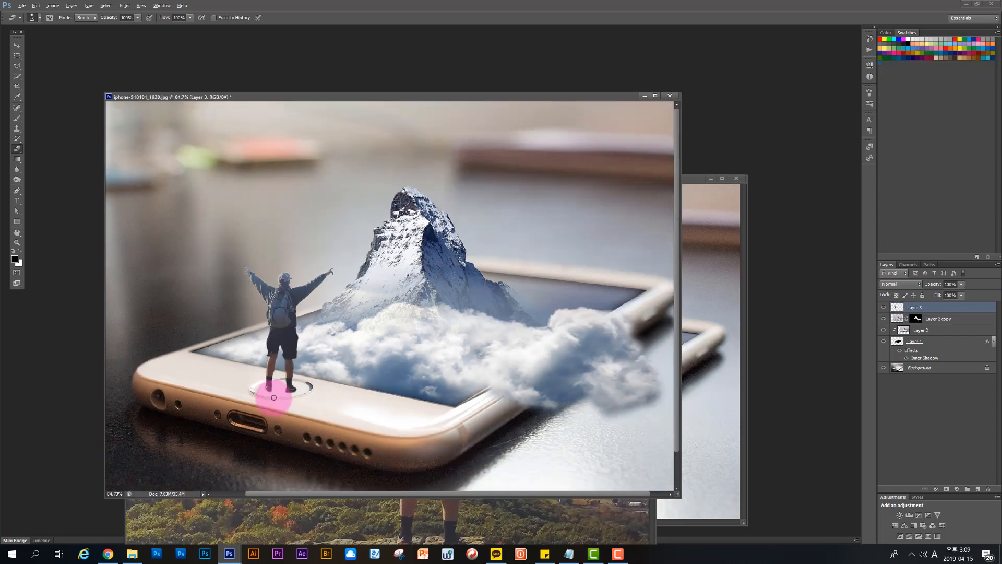
Step: Load the hiker layer's outline as a selection and fill it with the black foreground colour on a new layer
{"action": "scroll", "coordinate": [274, 398], "scroll_direction": "down", "scroll_amount": 2}
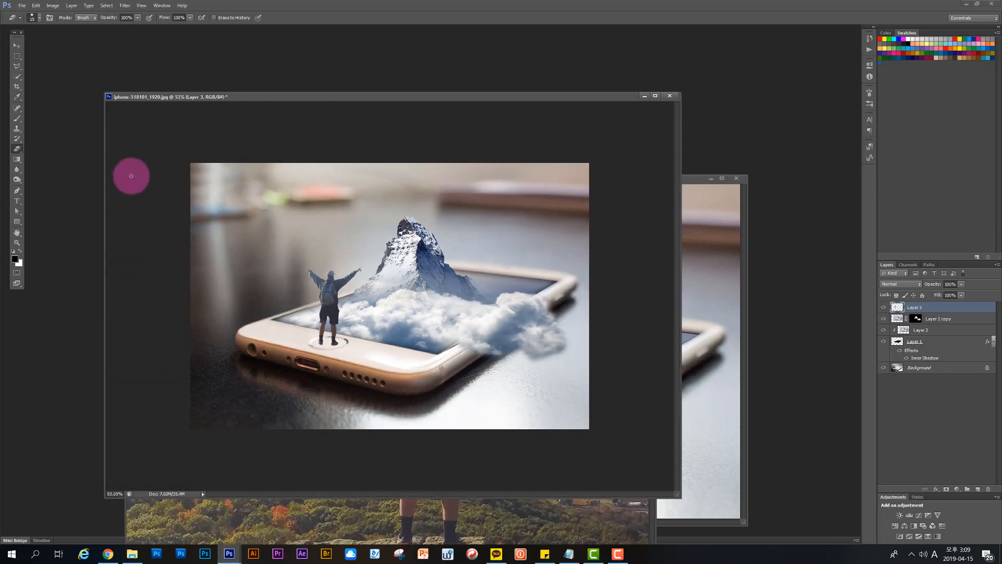
{"action": "left_click", "coordinate": [17, 45]}
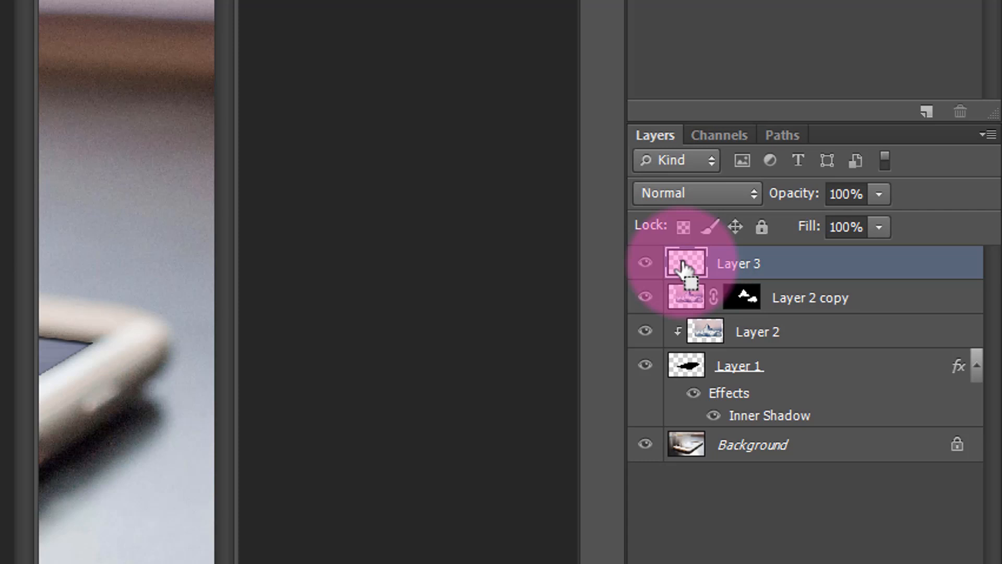
{"action": "left_click", "coordinate": [684, 267], "text": "ctrl"}
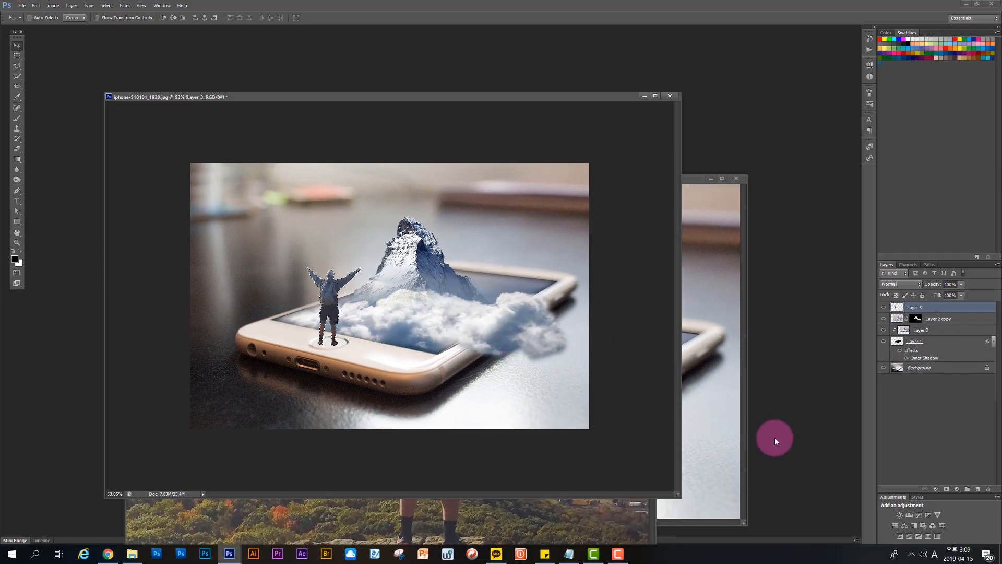
{"action": "left_click", "coordinate": [977, 489]}
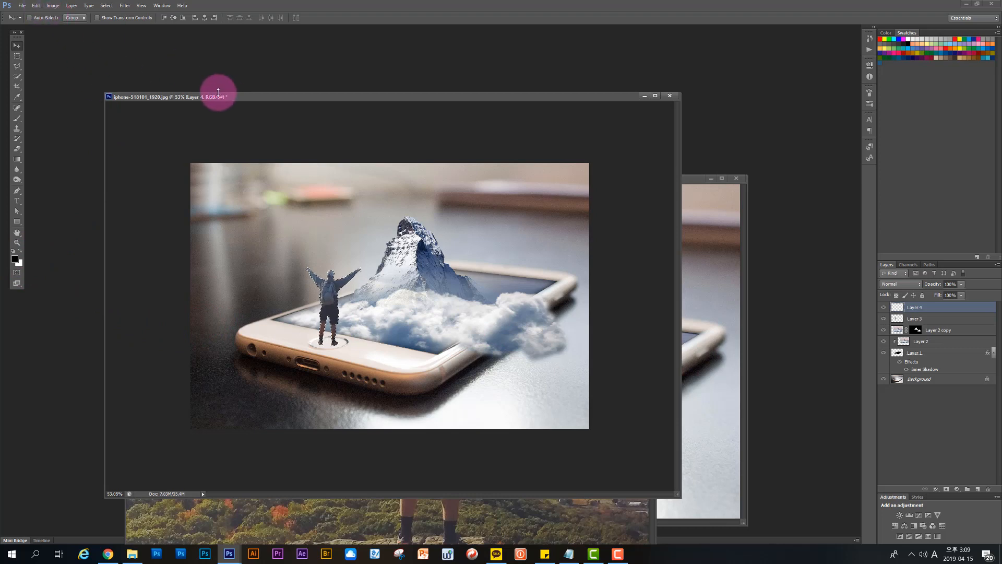
{"action": "key", "text": "alt+Delete"}
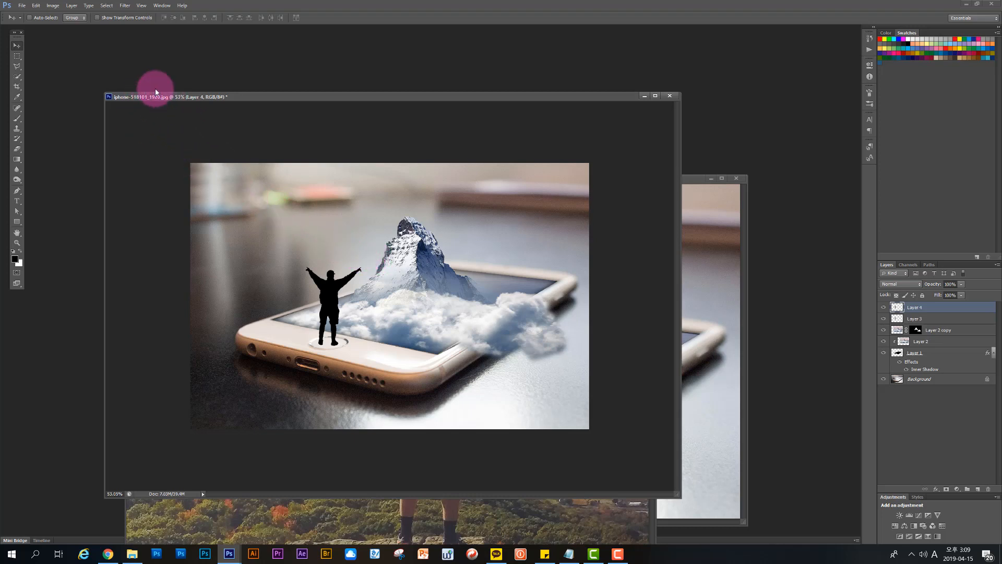
Step: Flip the black silhouette vertically, place it below the hiker's feet and distort it into a slanted cast shadow across the phone
{"action": "key", "text": "ctrl+t"}
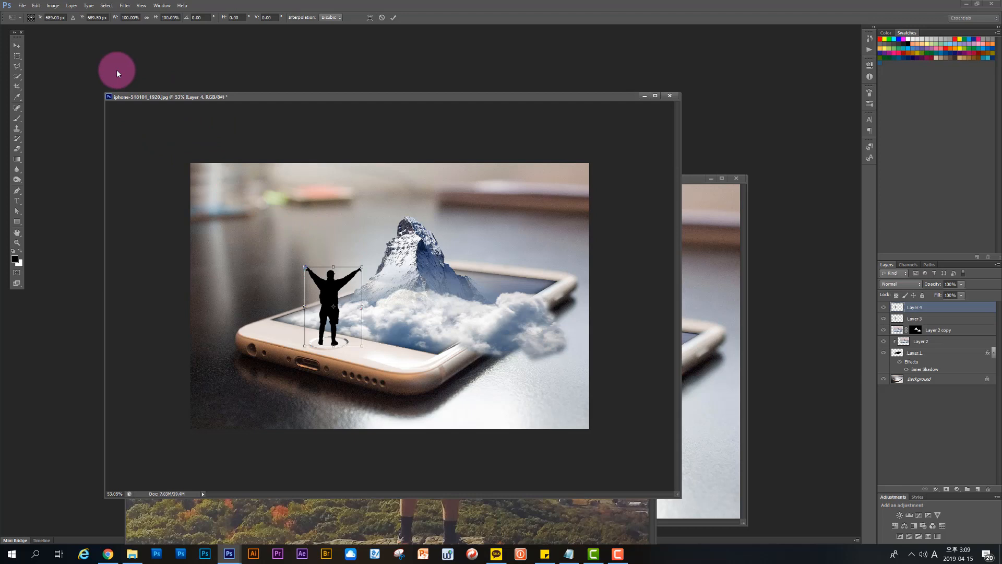
{"action": "left_click", "coordinate": [52, 6]}
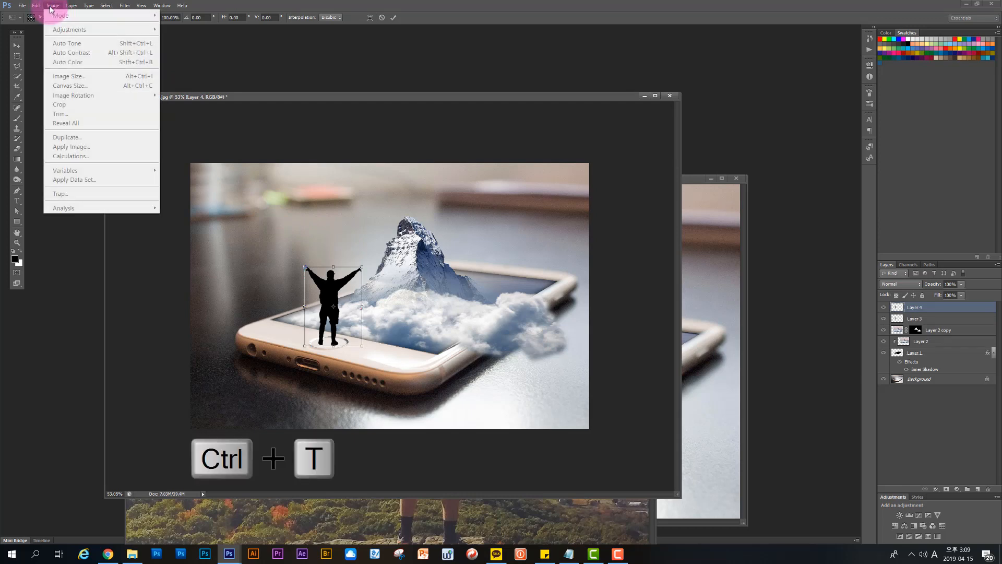
{"action": "mouse_move", "coordinate": [36, 6]}
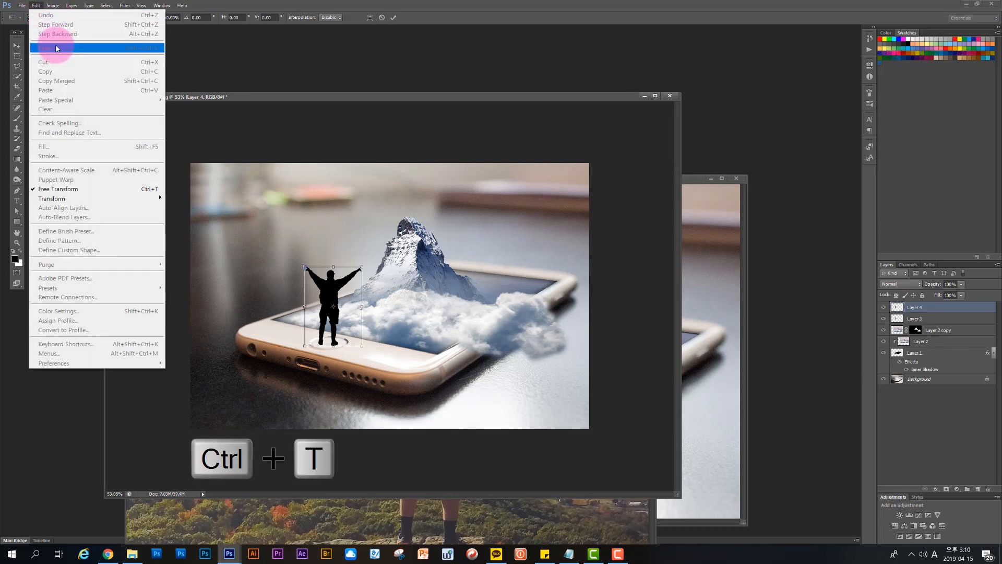
{"action": "mouse_move", "coordinate": [152, 197]}
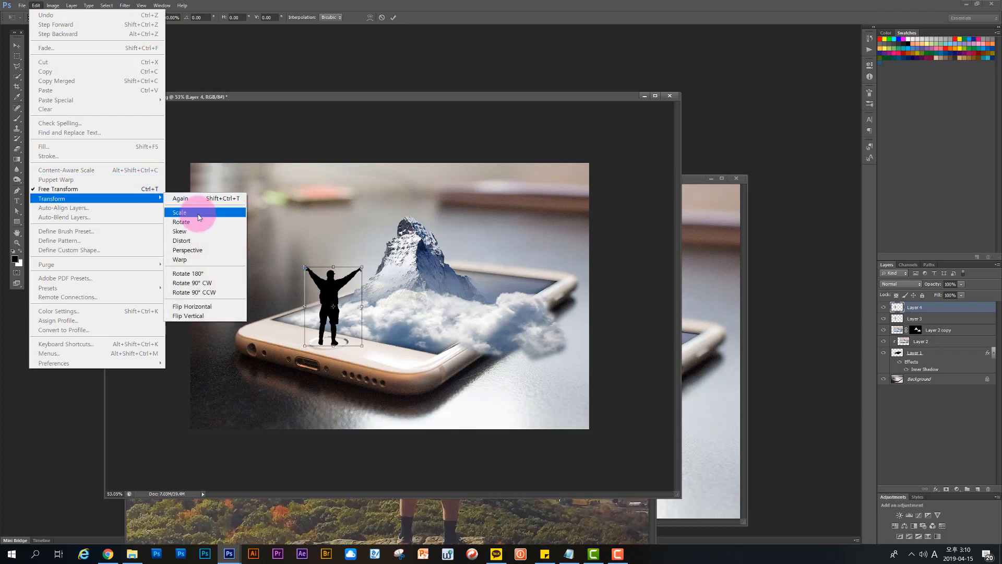
{"action": "left_click", "coordinate": [202, 316]}
{"action": "left_click", "coordinate": [332, 321]}
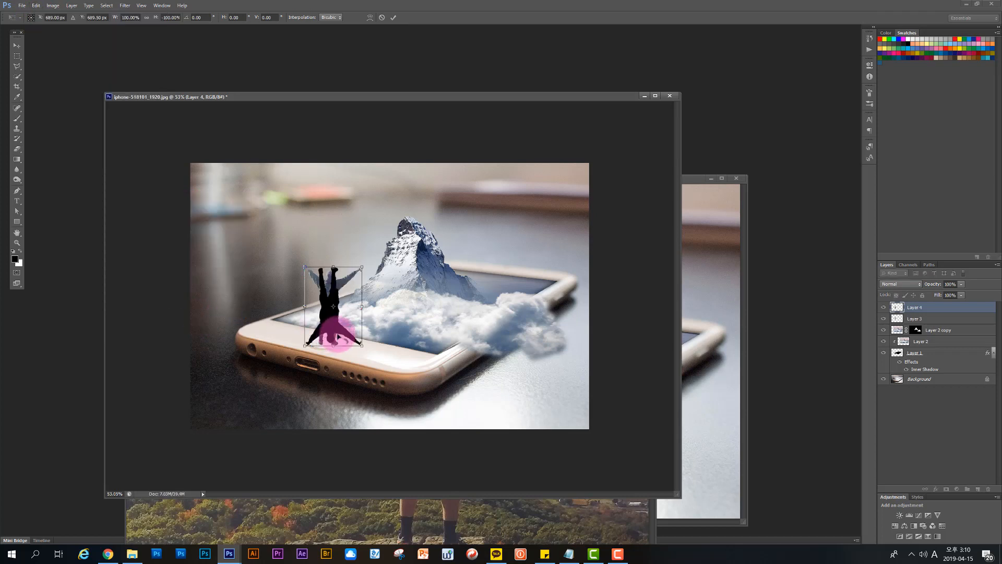
{"action": "left_click_drag", "start_coordinate": [332, 321], "coordinate": [369, 402]}
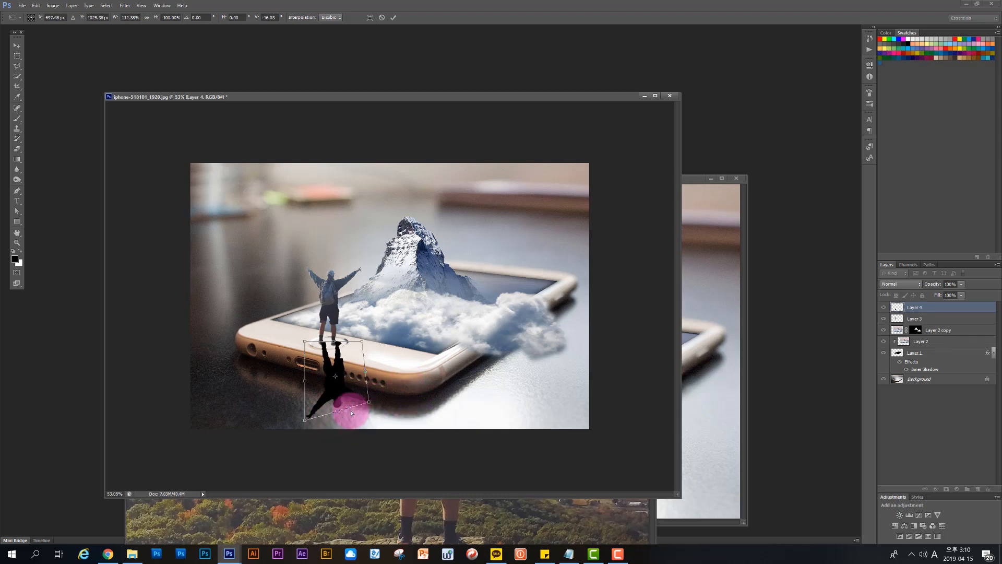
{"action": "left_click_drag", "start_coordinate": [307, 424], "coordinate": [366, 415]}
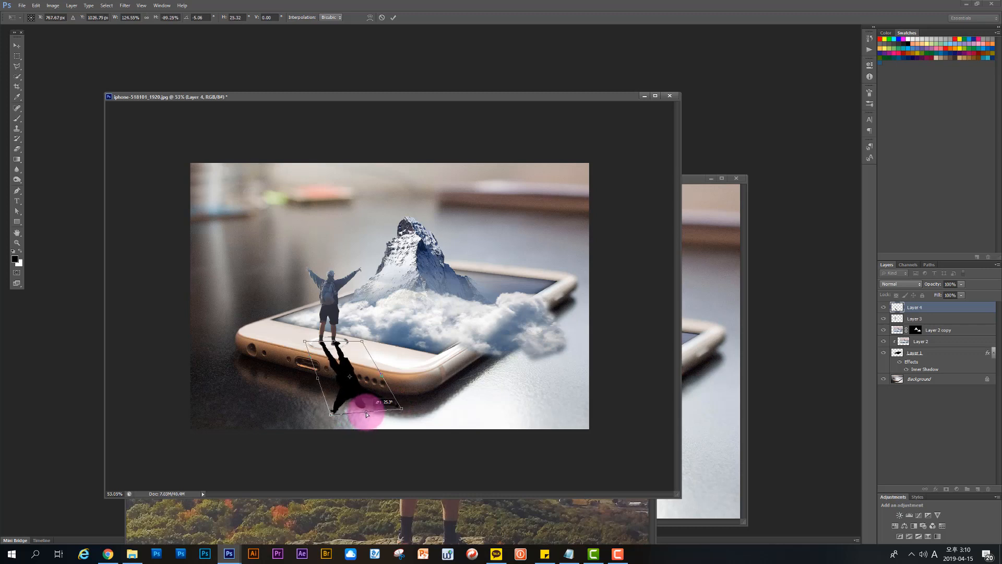
{"action": "key", "text": "Return"}
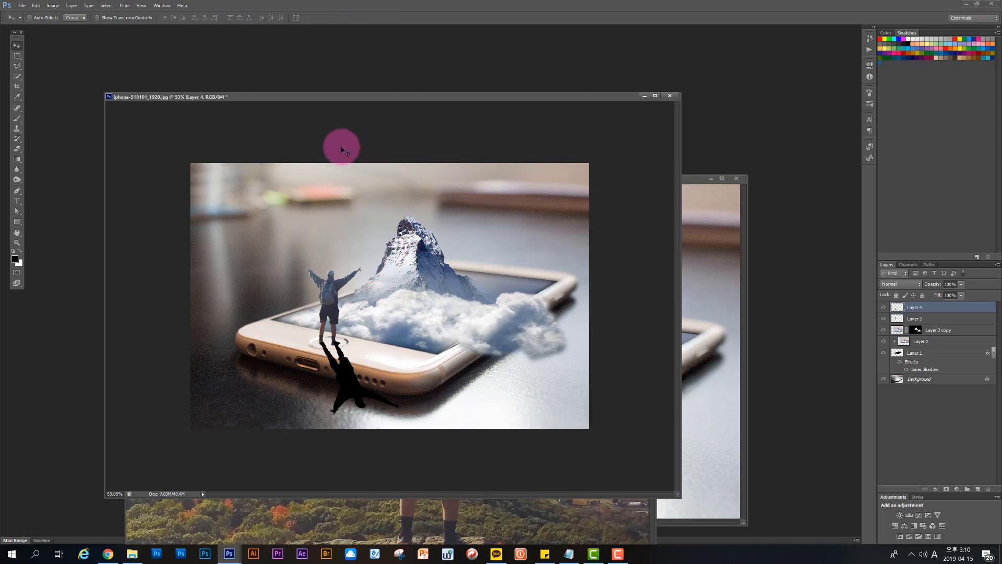
Step: Soften the hiker's shadow with a slight Gaussian Blur and lower its layer opacity to 36%
{"action": "left_click", "coordinate": [124, 6]}
{"action": "mouse_move", "coordinate": [177, 105]}
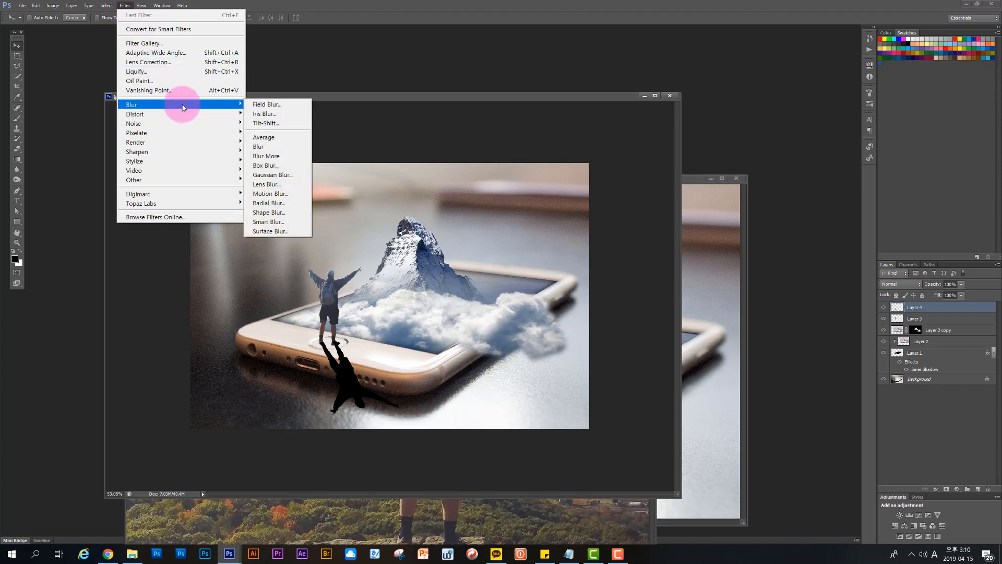
{"action": "left_click", "coordinate": [276, 175]}
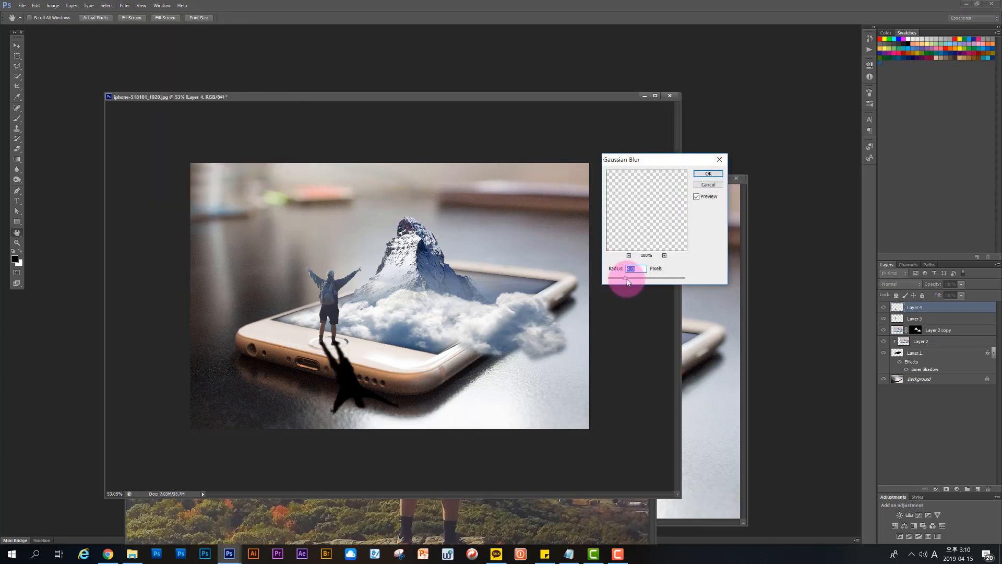
{"action": "left_click_drag", "start_coordinate": [628, 281], "coordinate": [631, 284]}
{"action": "left_click_drag", "start_coordinate": [628, 281], "coordinate": [628, 283]}
{"action": "left_click", "coordinate": [707, 173]}
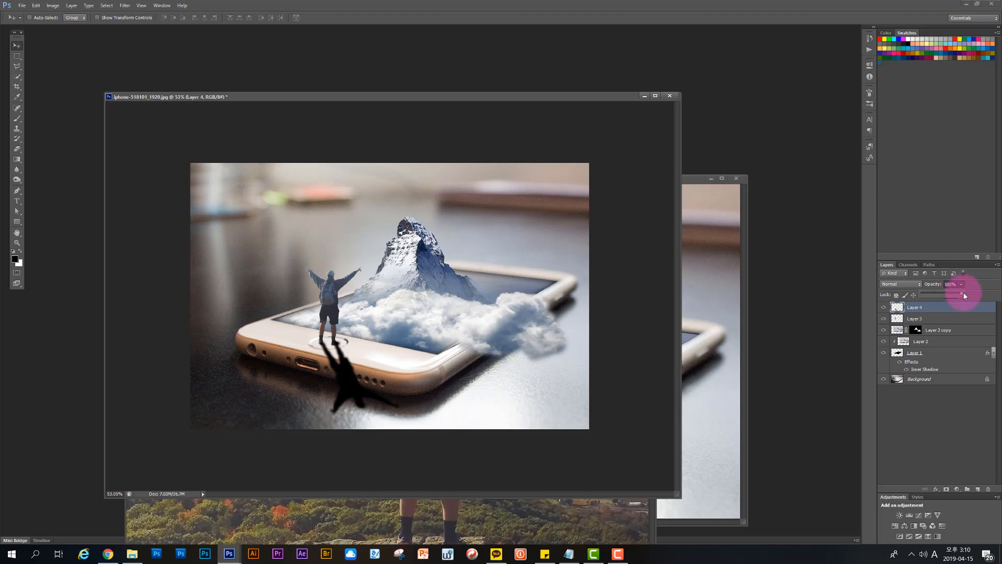
{"action": "left_click_drag", "start_coordinate": [963, 292], "coordinate": [933, 293]}
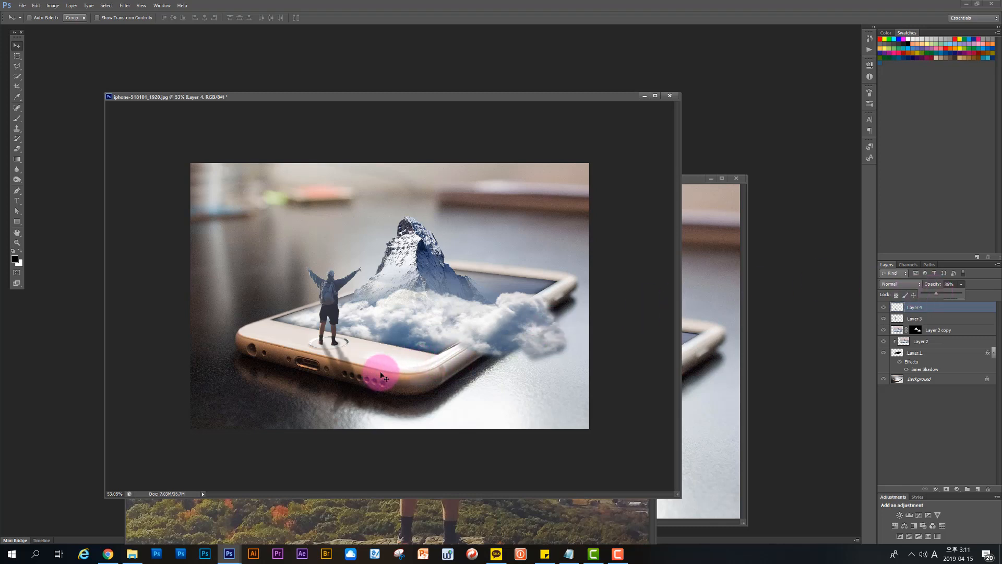
Step: Distort the shadow further with Free Transform, widening its far end slightly and raising one far corner
{"action": "key", "text": "ctrl+t"}
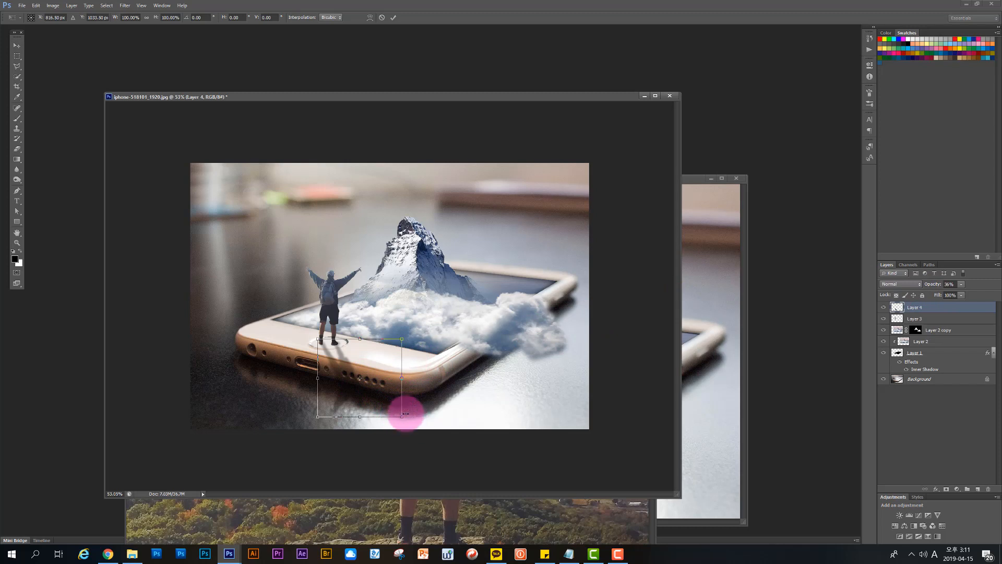
{"action": "left_click_drag", "start_coordinate": [403, 418], "coordinate": [407, 416]}
{"action": "left_click_drag", "start_coordinate": [317, 418], "coordinate": [306, 418]}
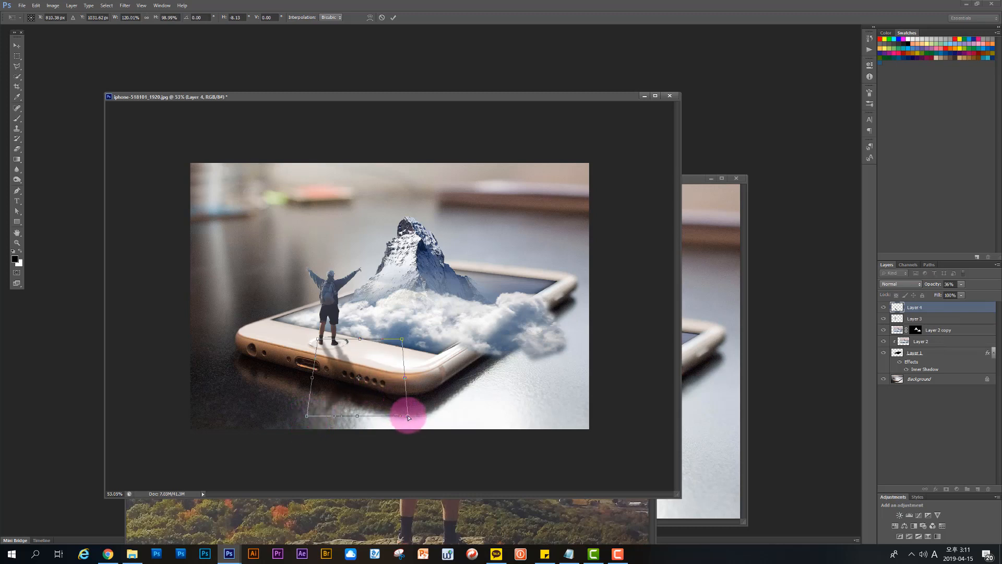
{"action": "left_click_drag", "start_coordinate": [408, 417], "coordinate": [404, 408]}
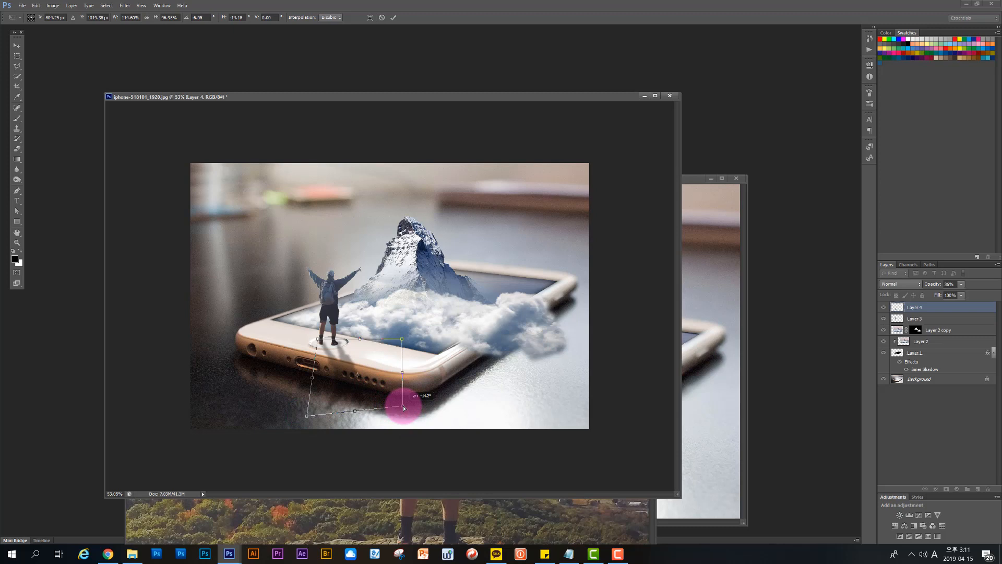
{"action": "key", "text": "Return"}
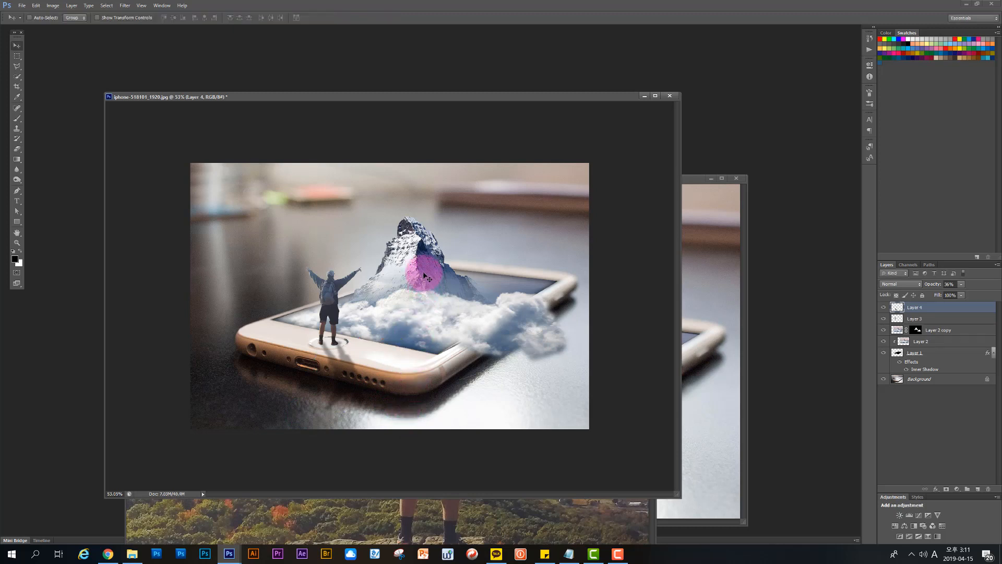
{"action": "scroll", "coordinate": [360, 295], "scroll_direction": "down", "scroll_amount": 3}
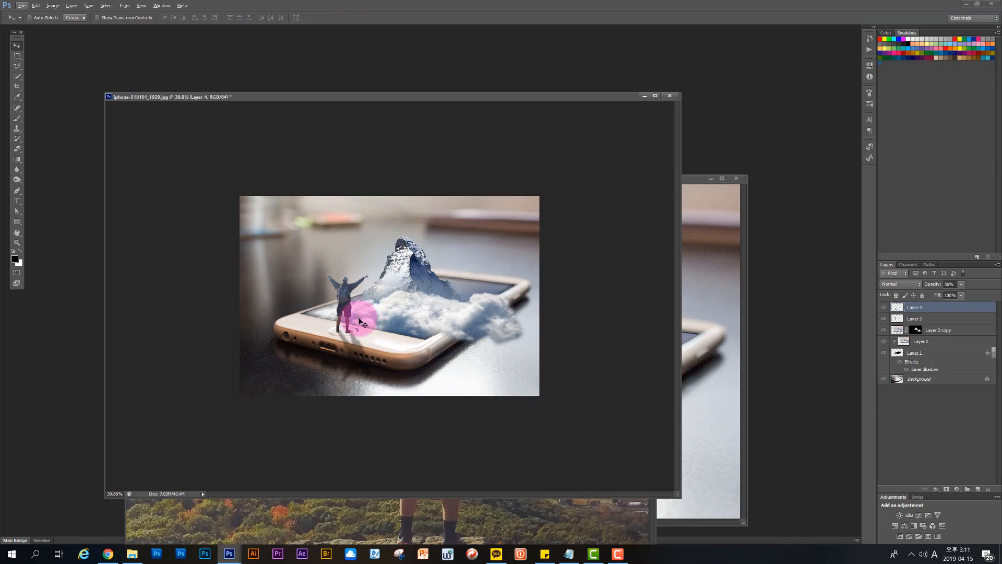
{"action": "scroll", "coordinate": [359, 320], "scroll_direction": "up", "scroll_amount": 1}
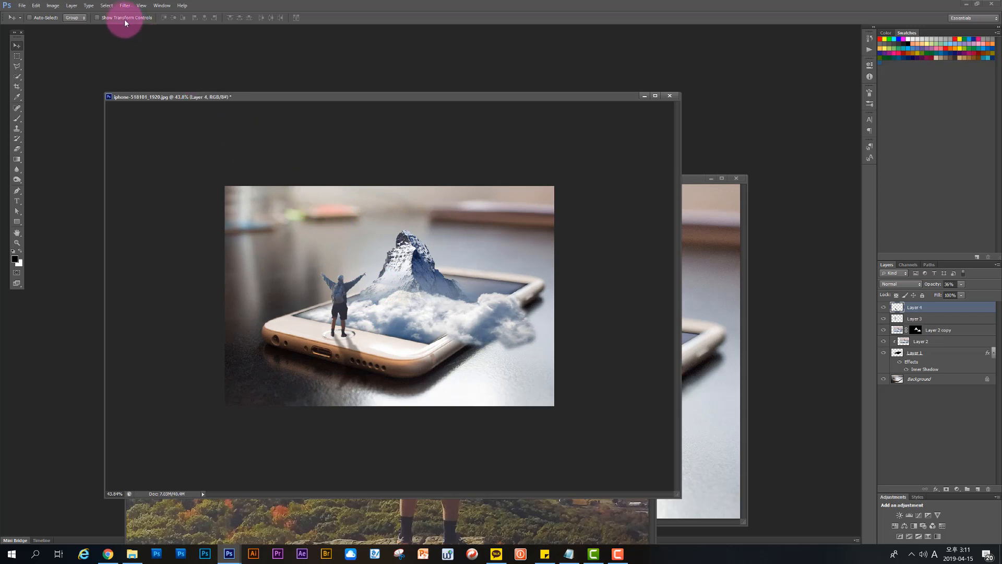
{"action": "left_click", "coordinate": [125, 6]}
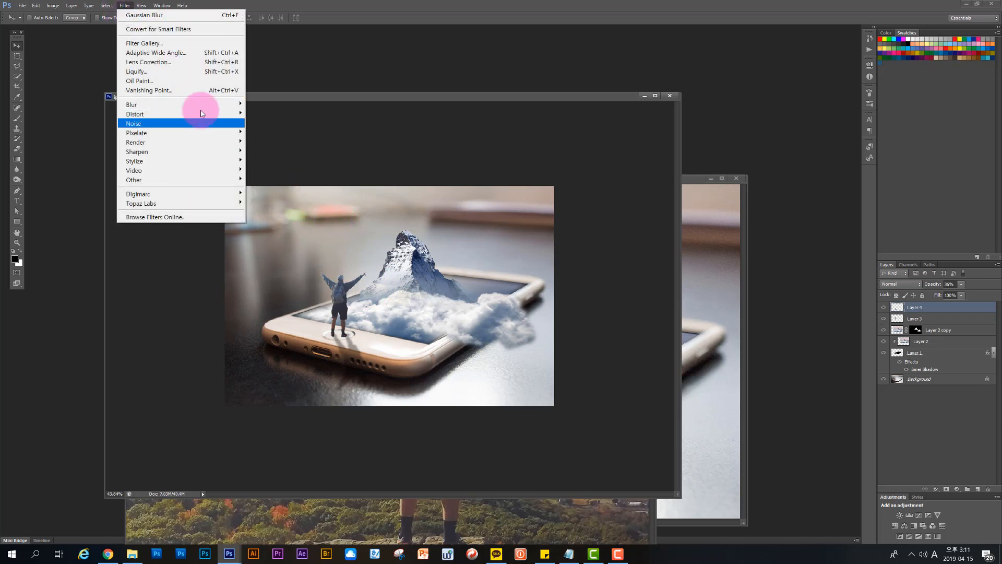
{"action": "left_click", "coordinate": [327, 95]}
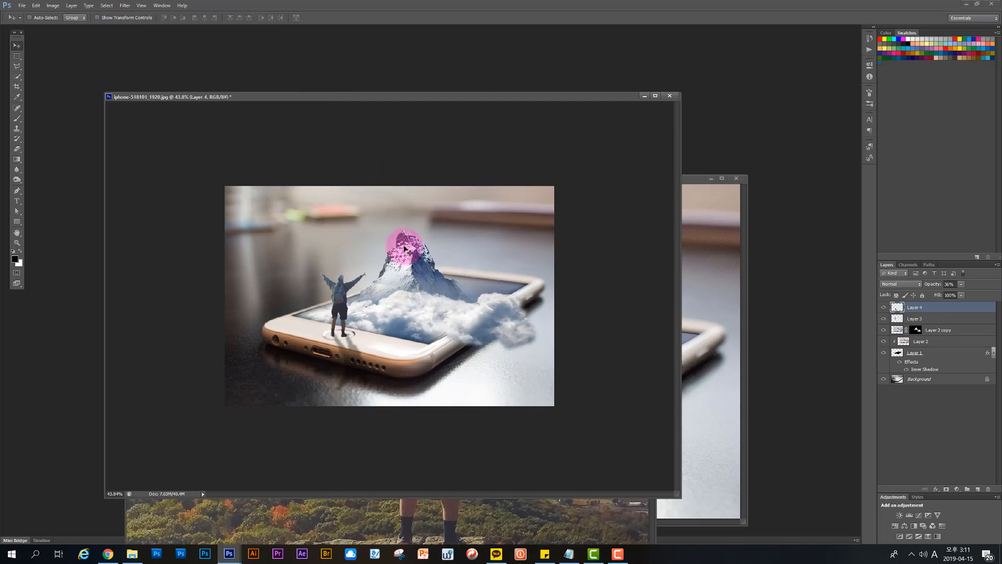